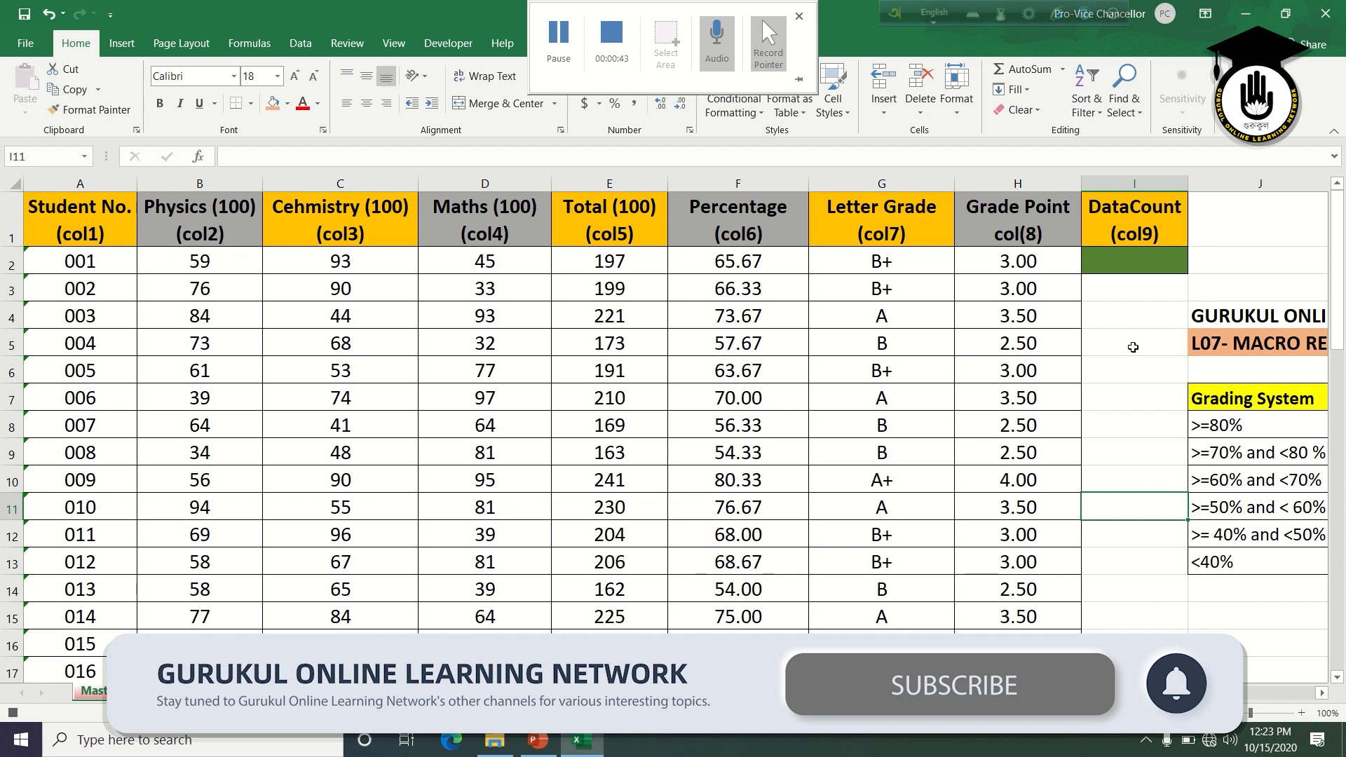
- Enter =COUNTA(A2:A1048576) in cell I2 under DataCount to count the student numbers in column A
left_click(1127, 347)
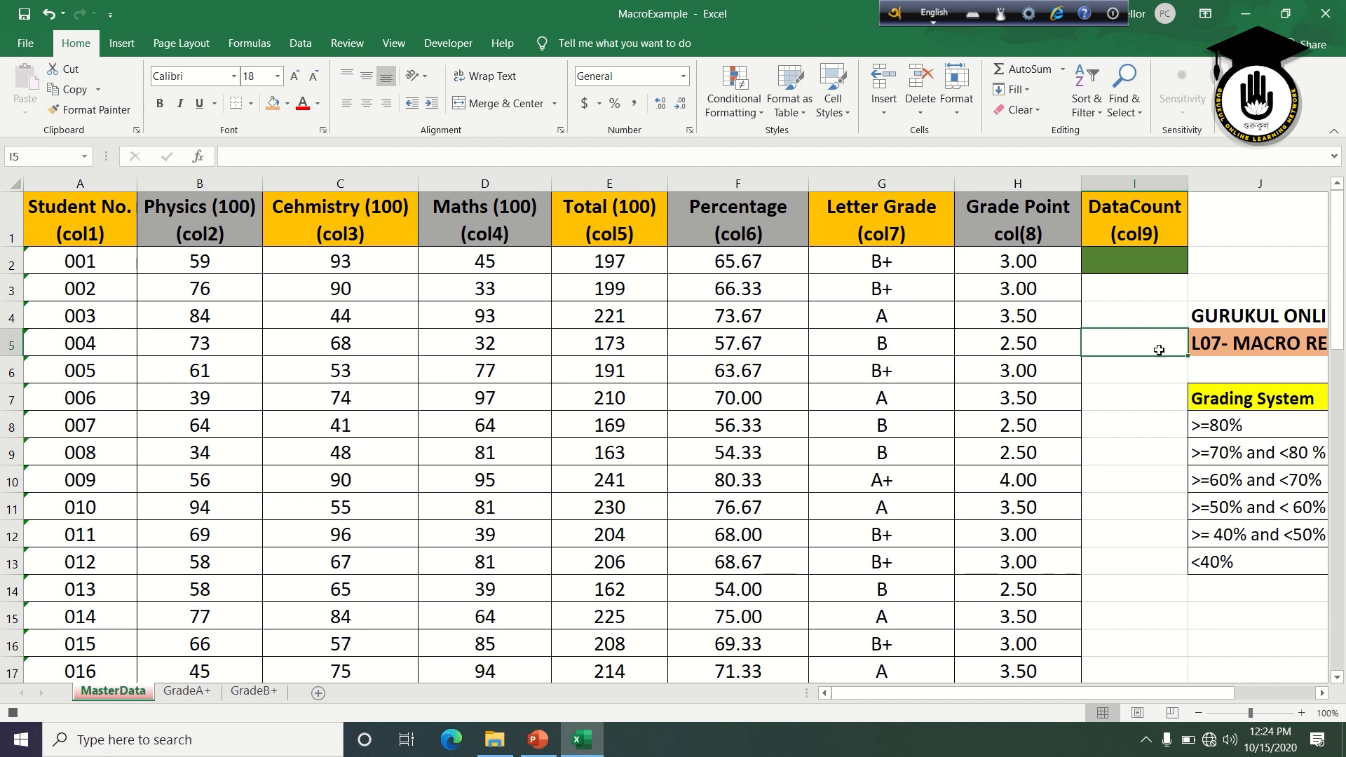
left_click(1122, 263)
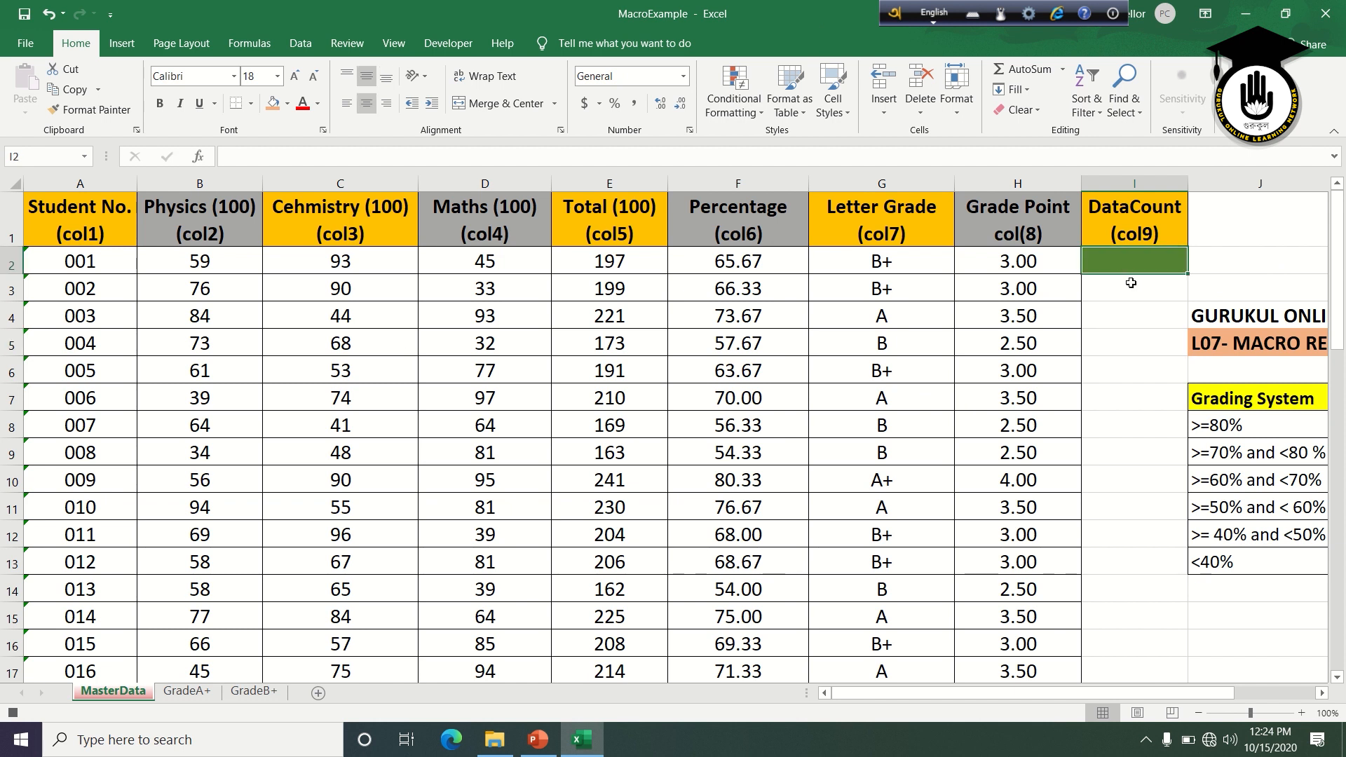
type("=COUNTA")
double_click(1132, 284)
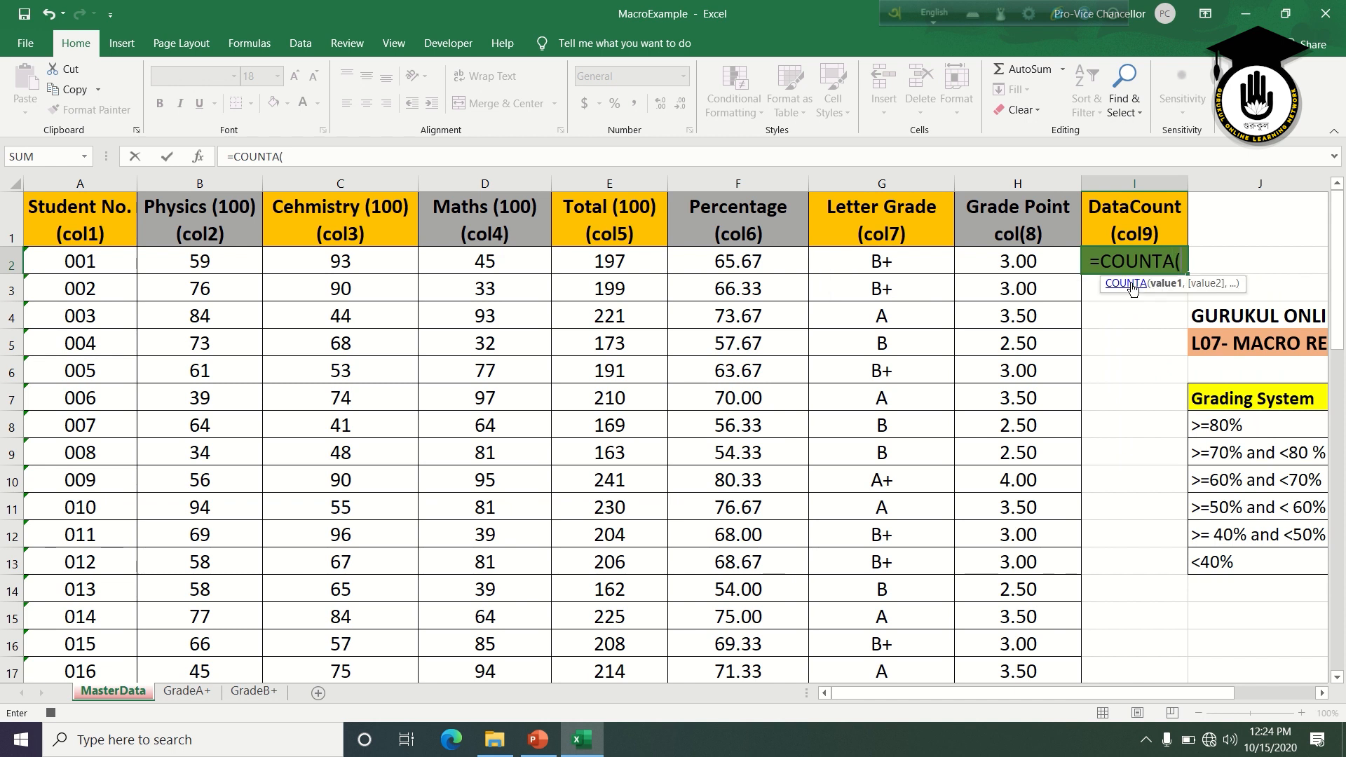
left_click(98, 263)
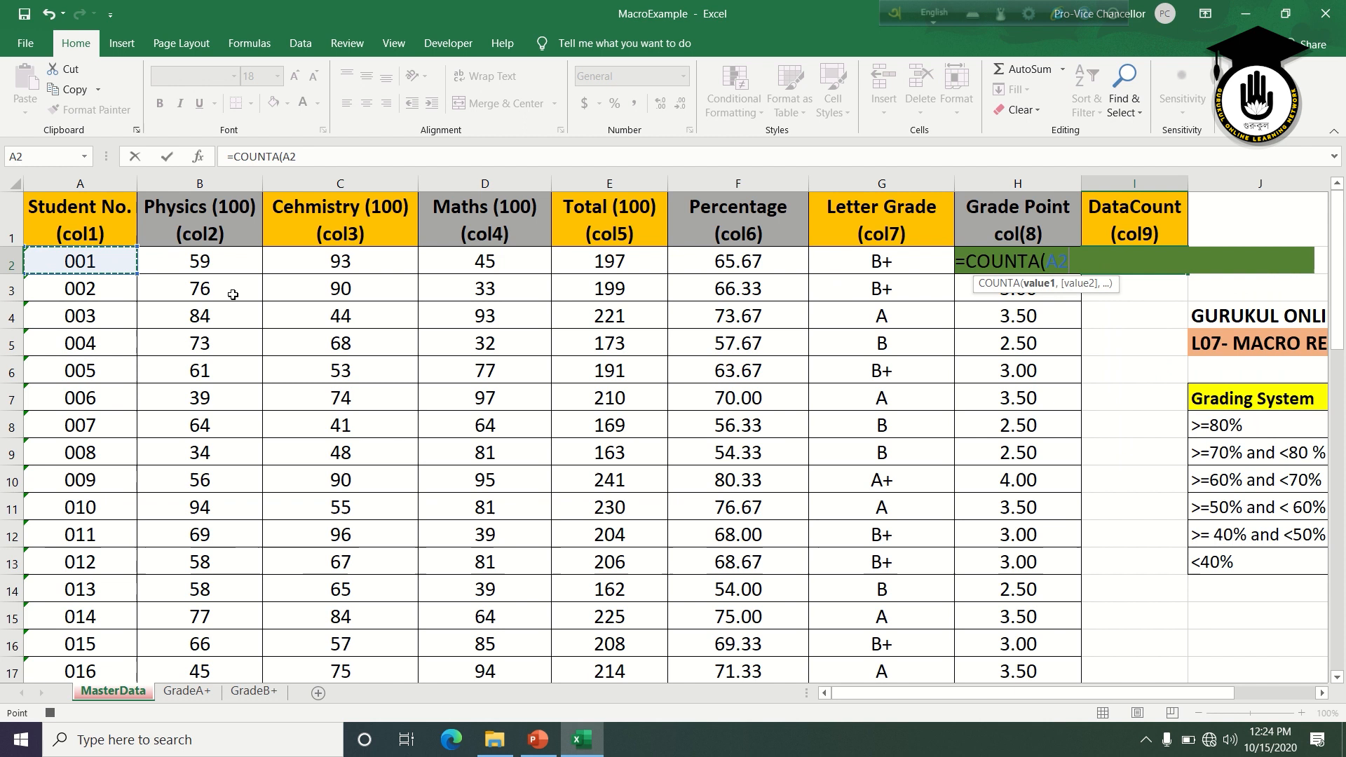
key("ctrl+shift+Down")
key("ctrl+shift+Down")
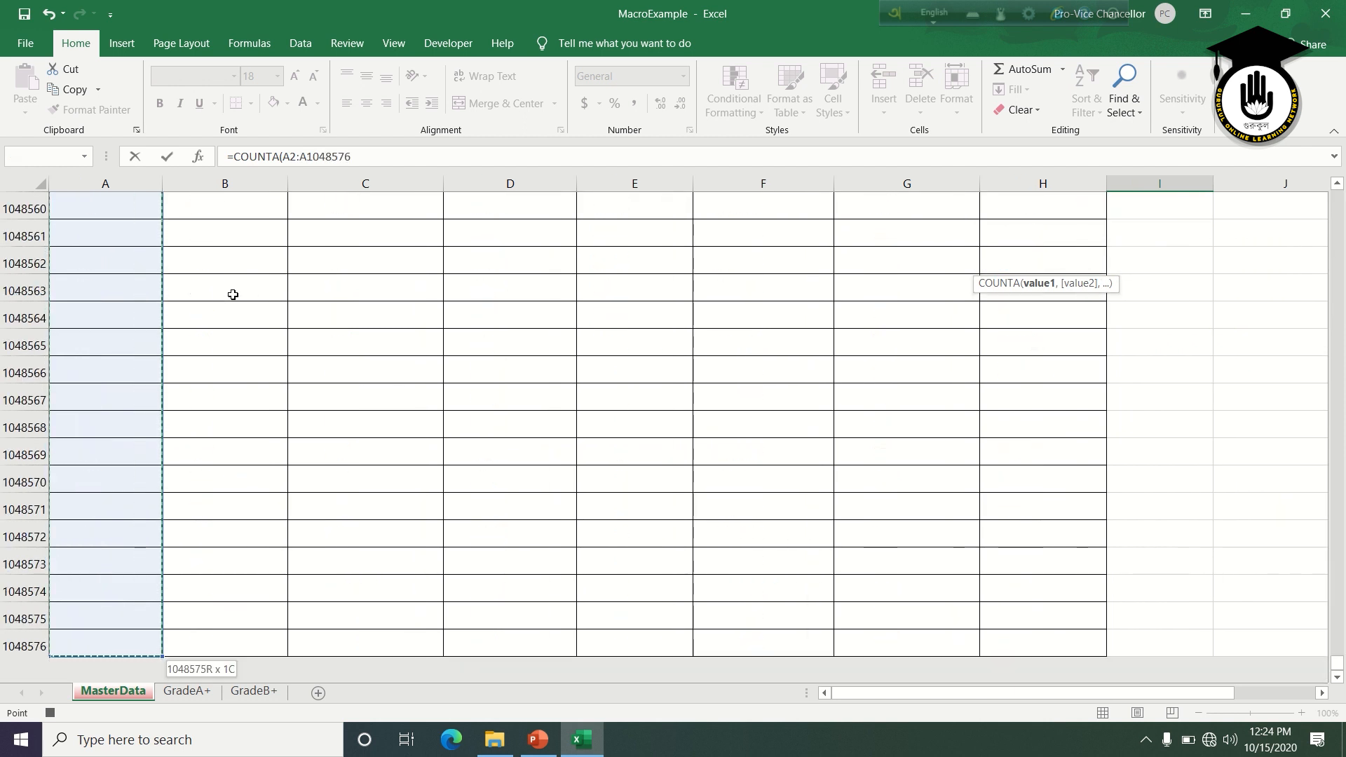
type(")")
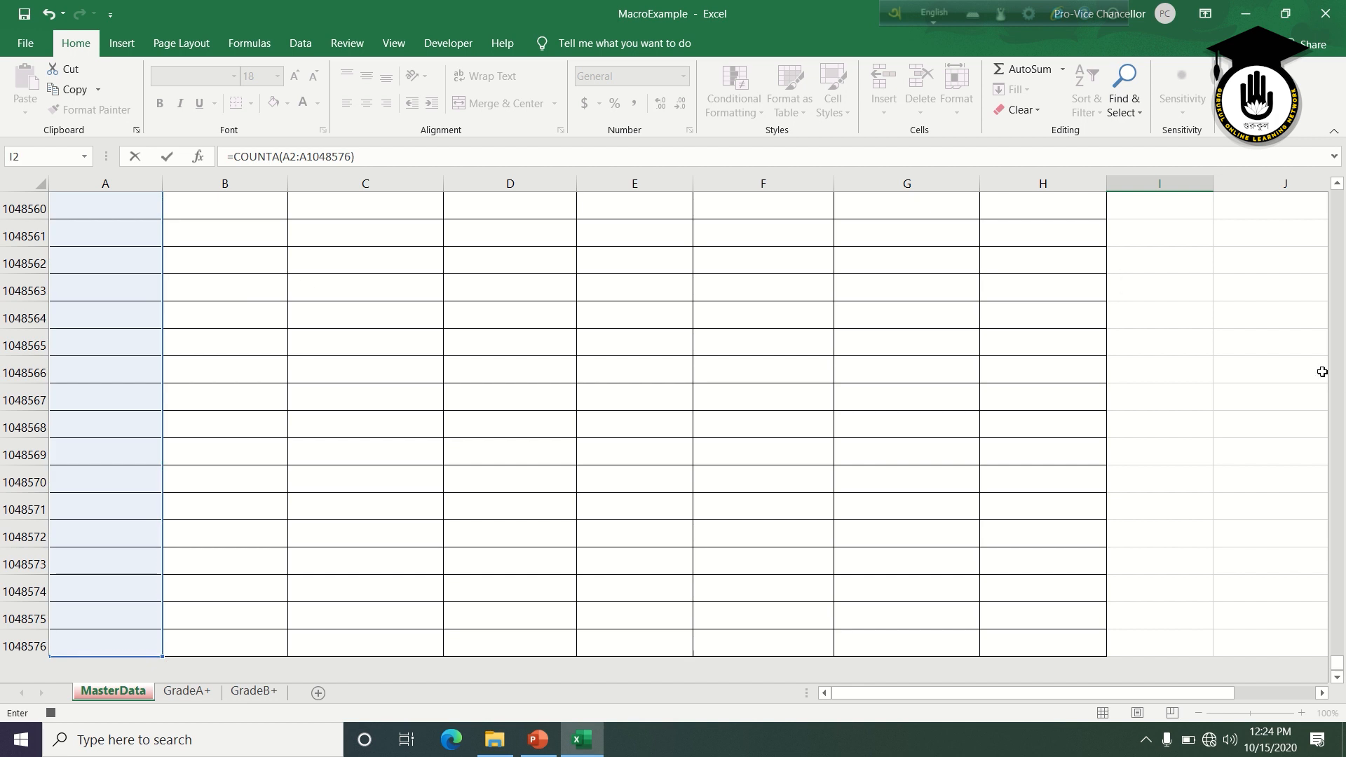
left_click_drag(1338, 668, 1318, 197)
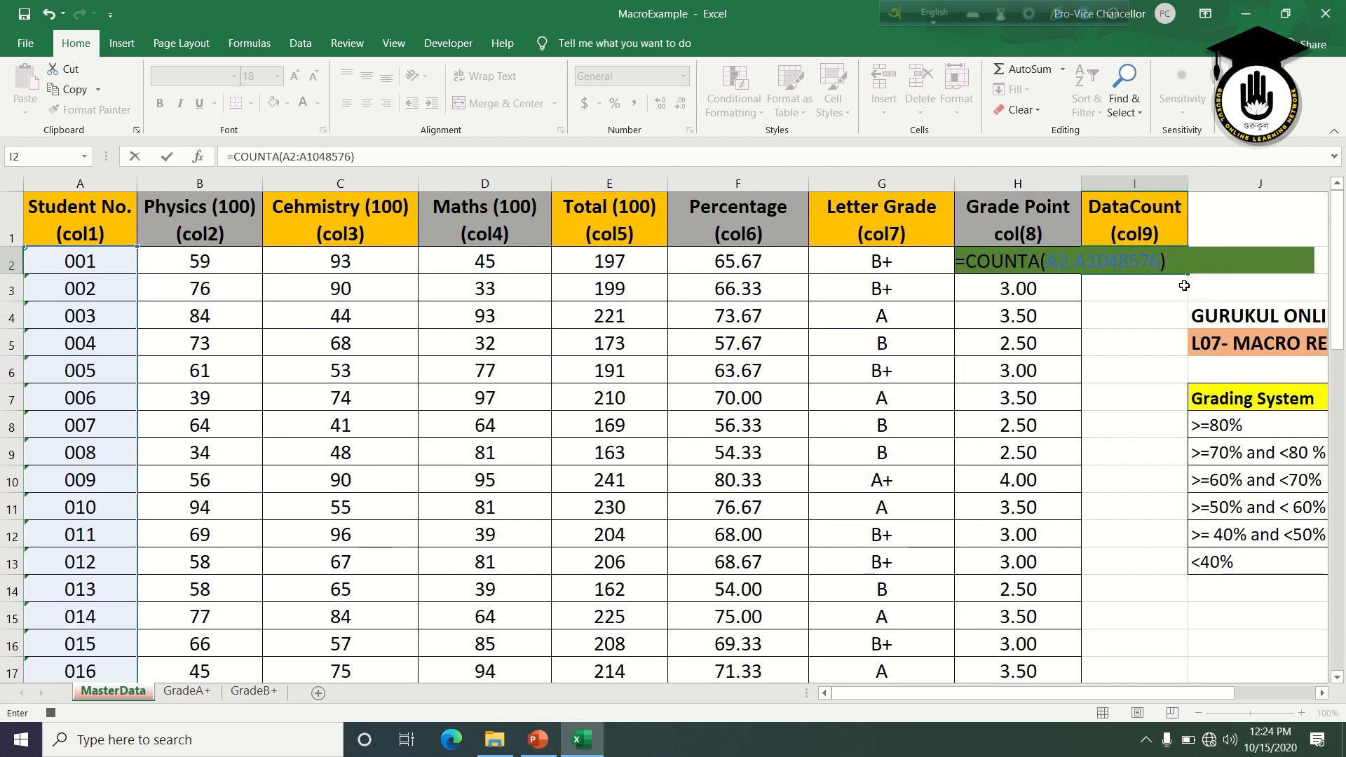
key("Return")
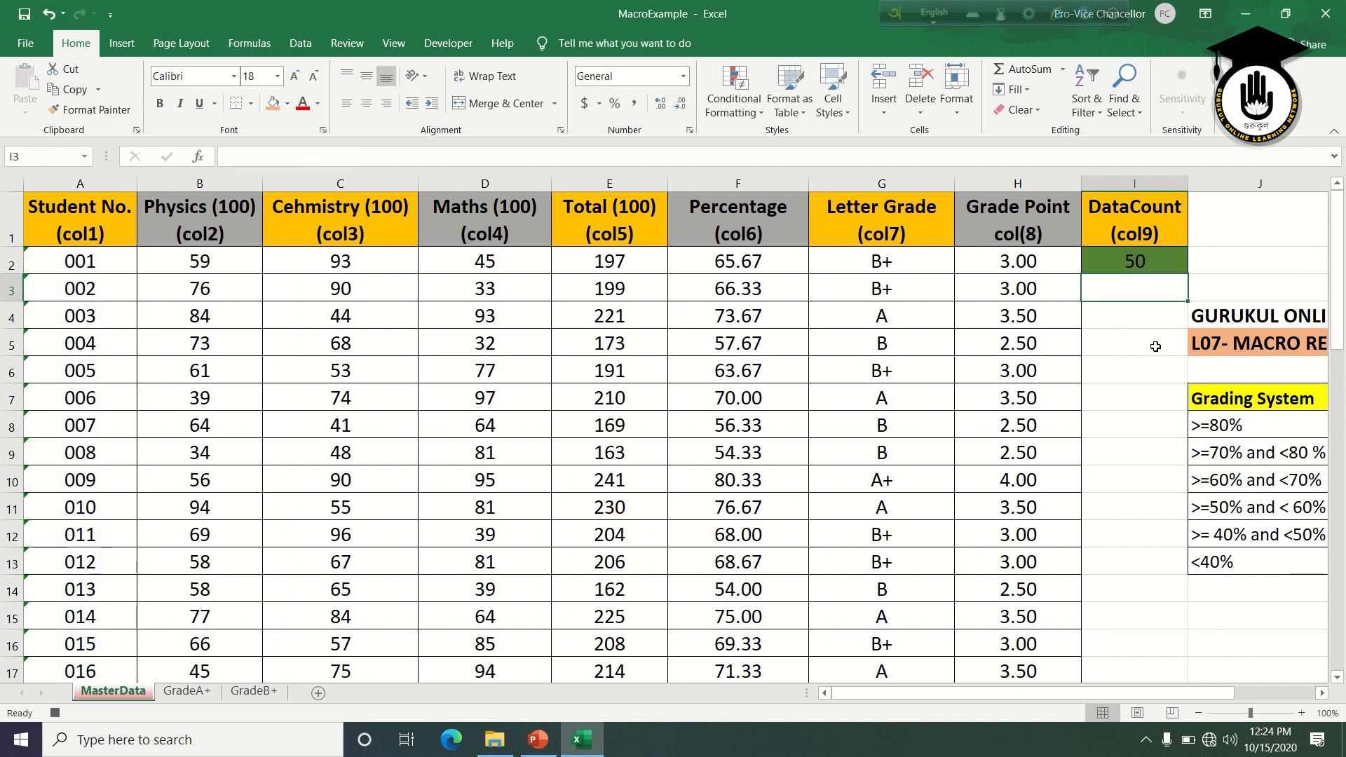
left_click(1139, 378)
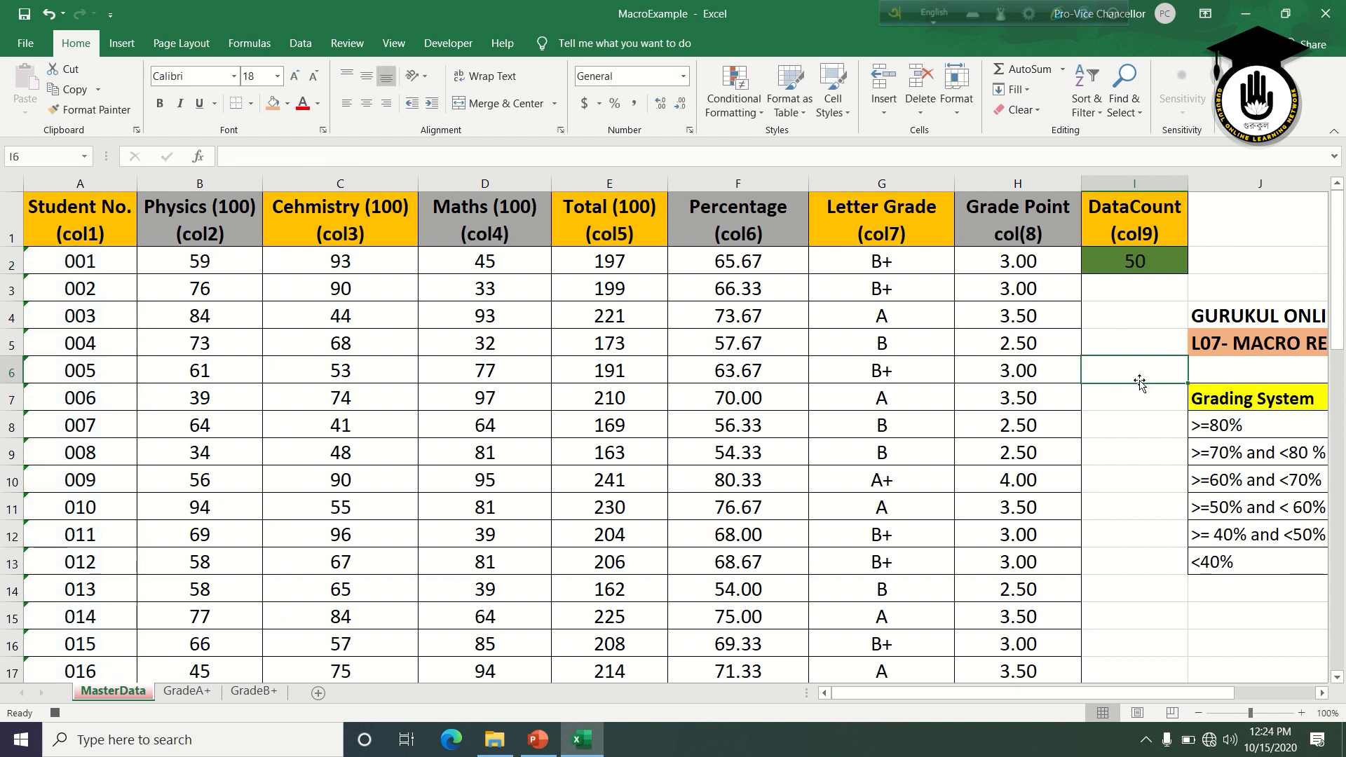
- Examine the Grading System table beside the master data and the layouts of the GradeA+ and GradeB+ sheets
left_click(1322, 693)
left_click(1323, 693)
left_click(1322, 693)
left_click(1323, 693)
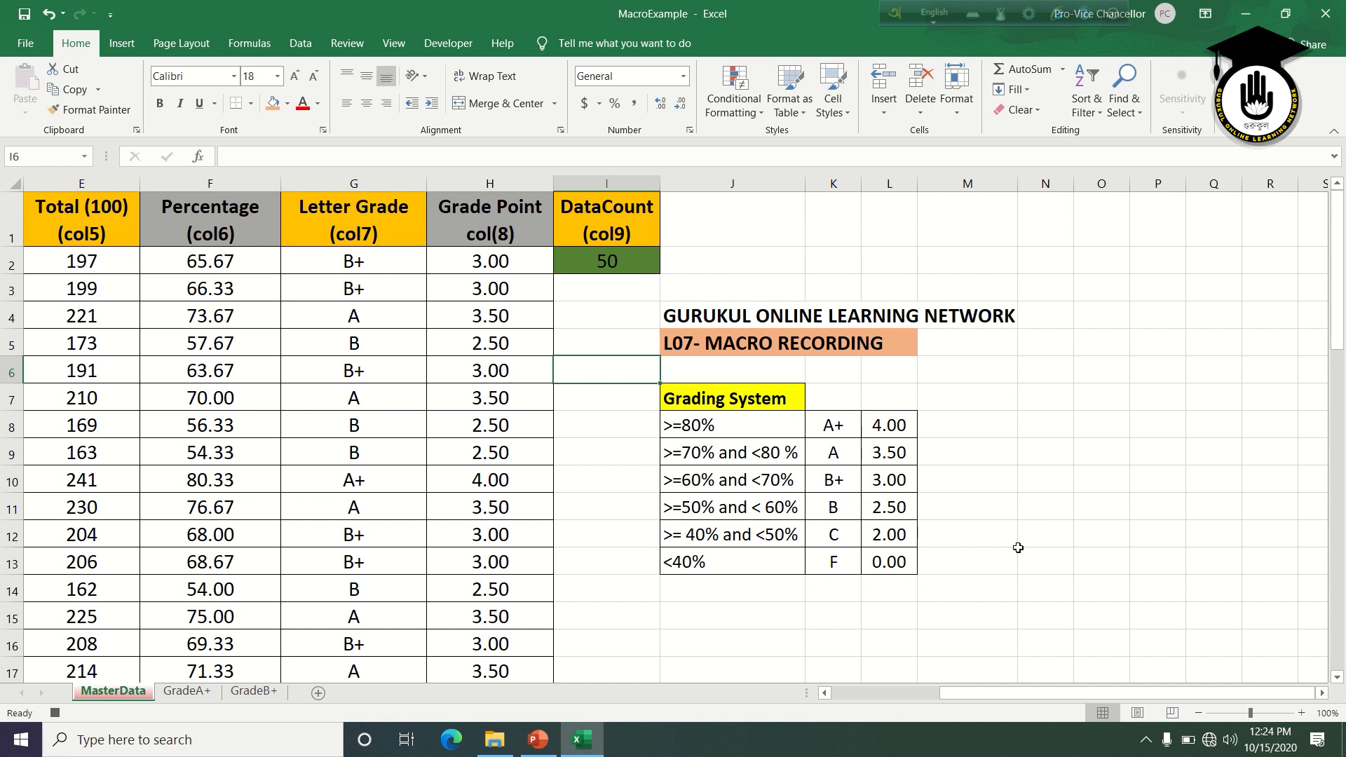
scroll(904, 691, "left", 4)
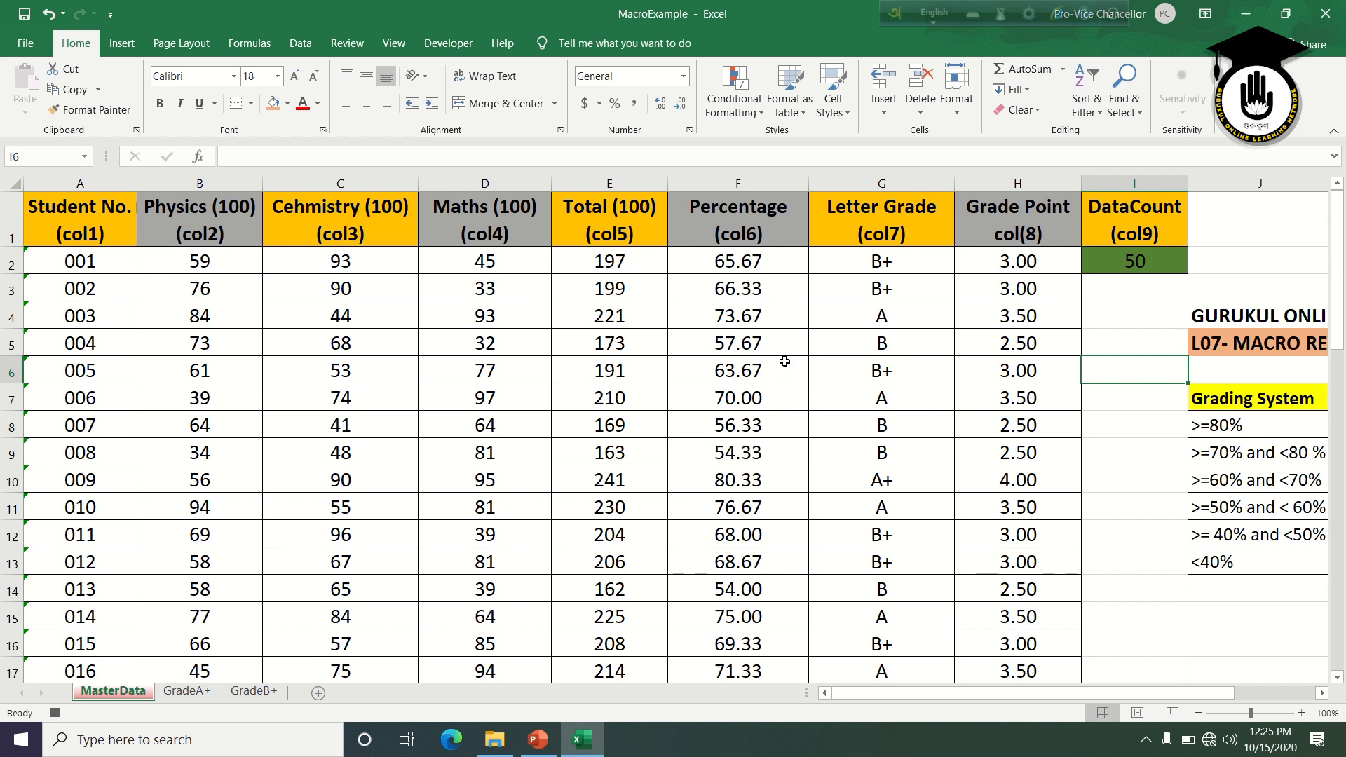
left_click(188, 692)
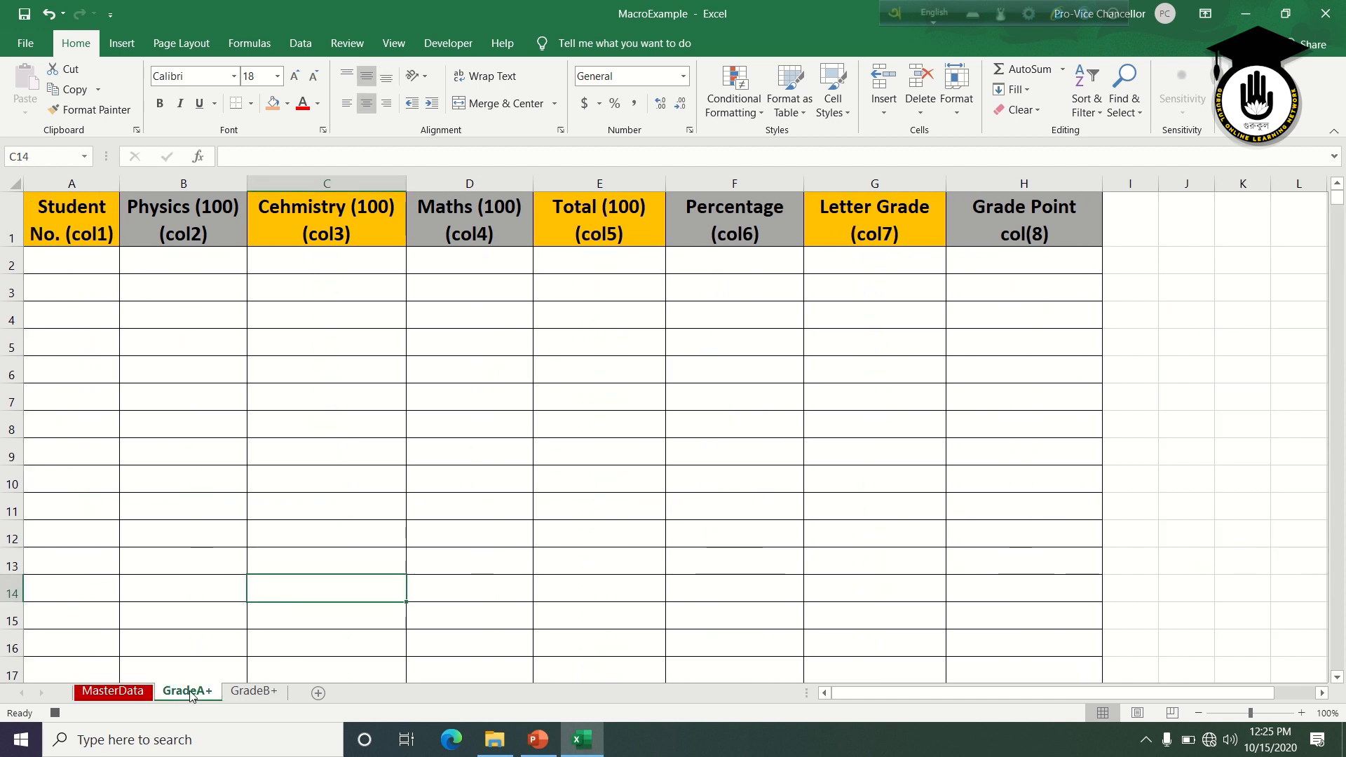
left_click(129, 694)
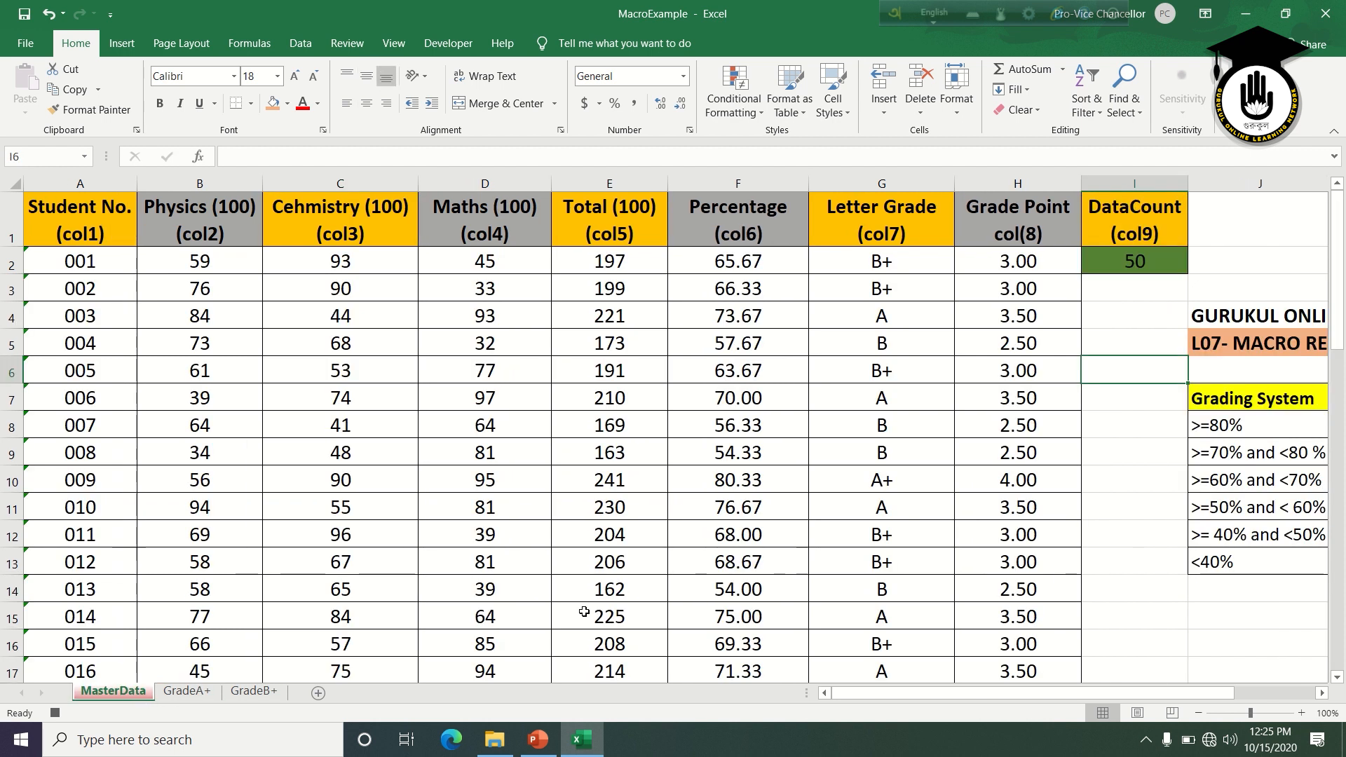
left_click(273, 692)
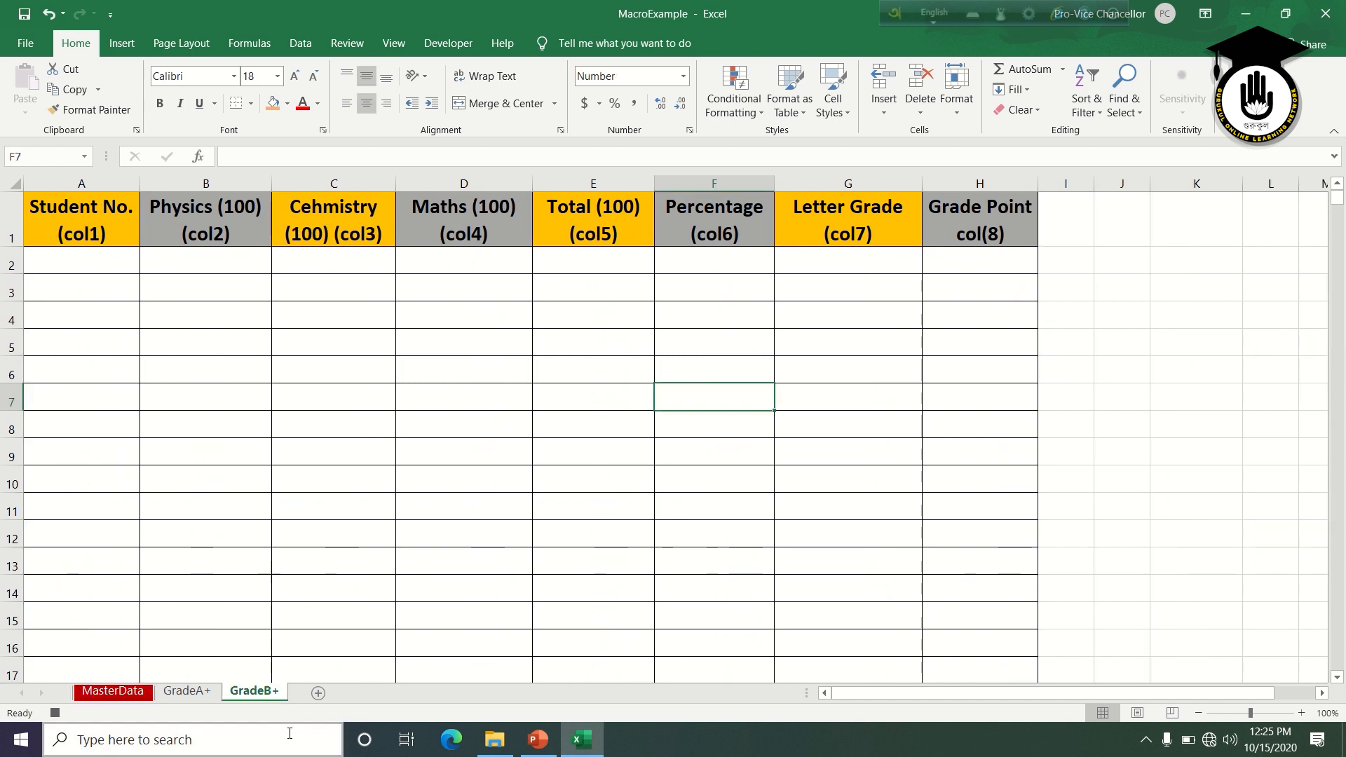
left_click(118, 694)
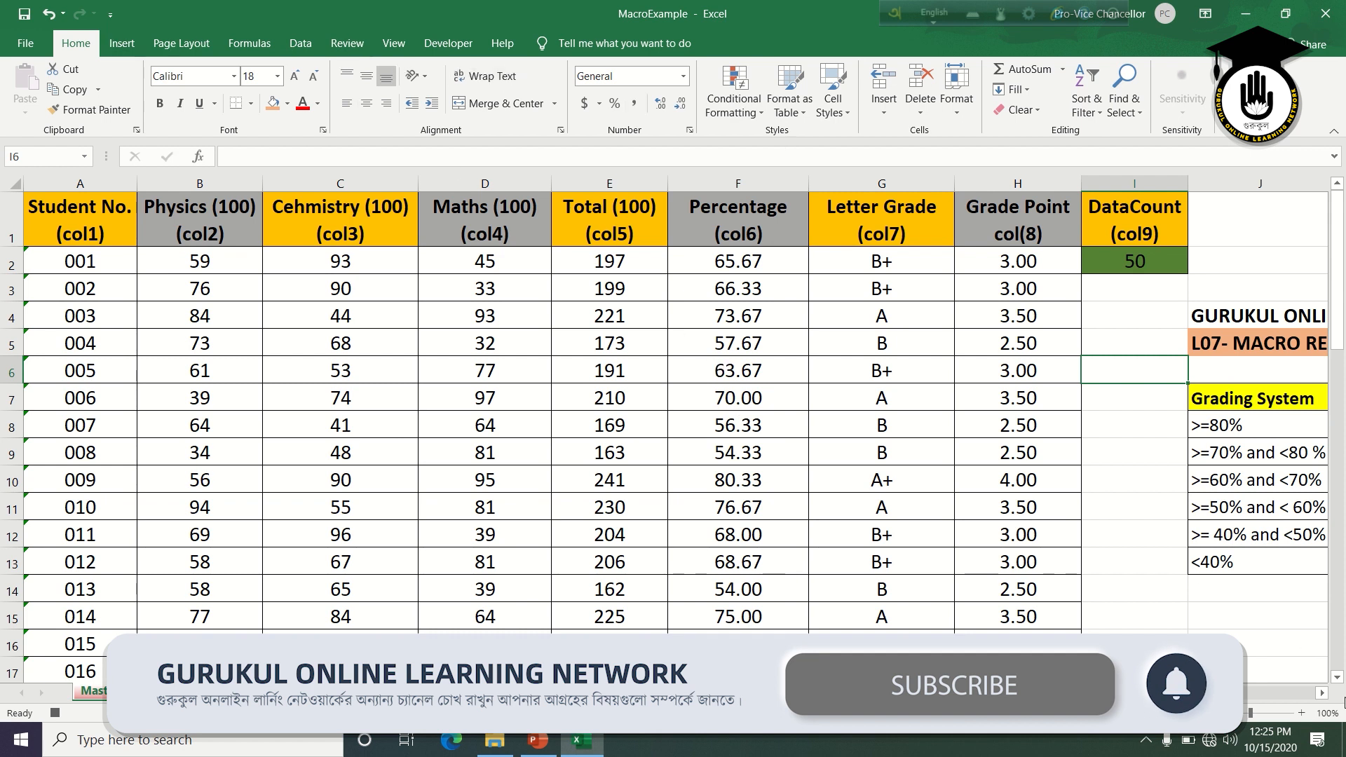
left_click(1323, 695)
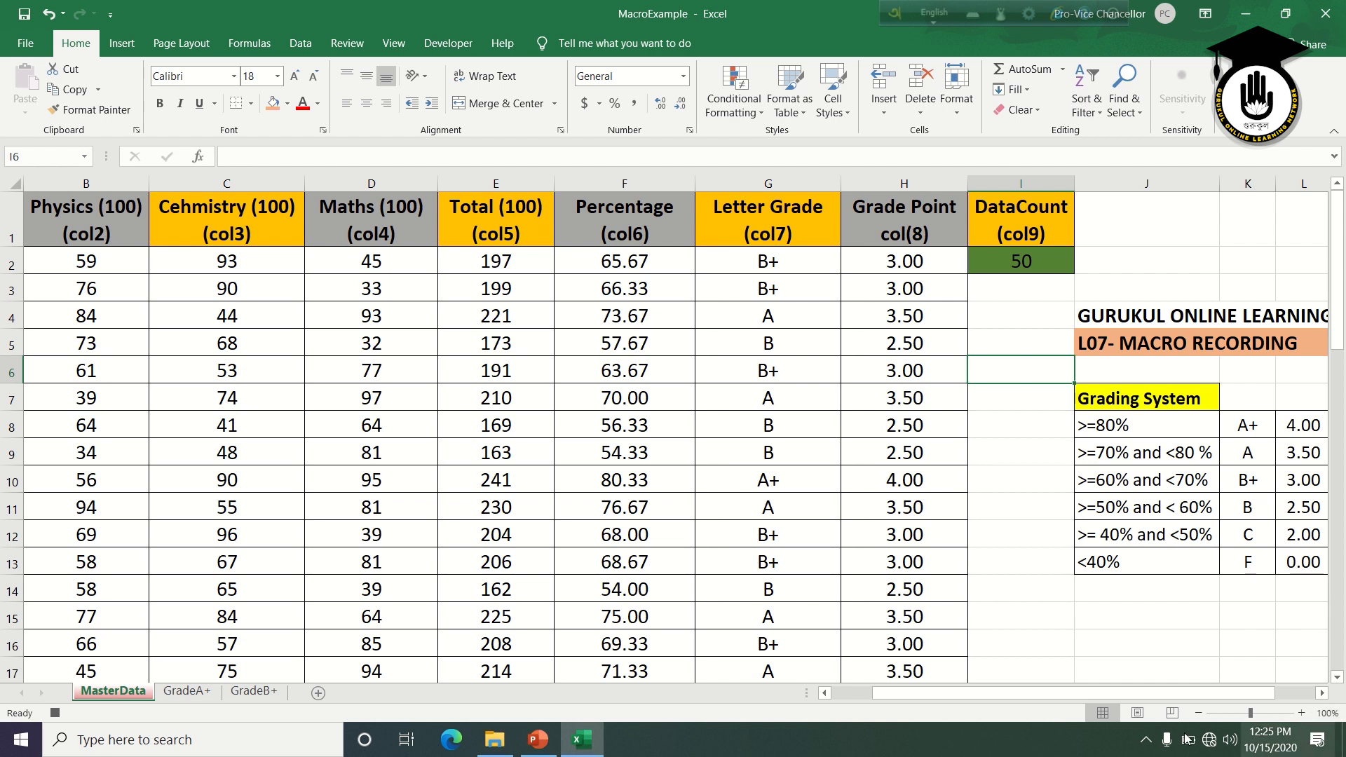
left_click_drag(925, 691, 847, 692)
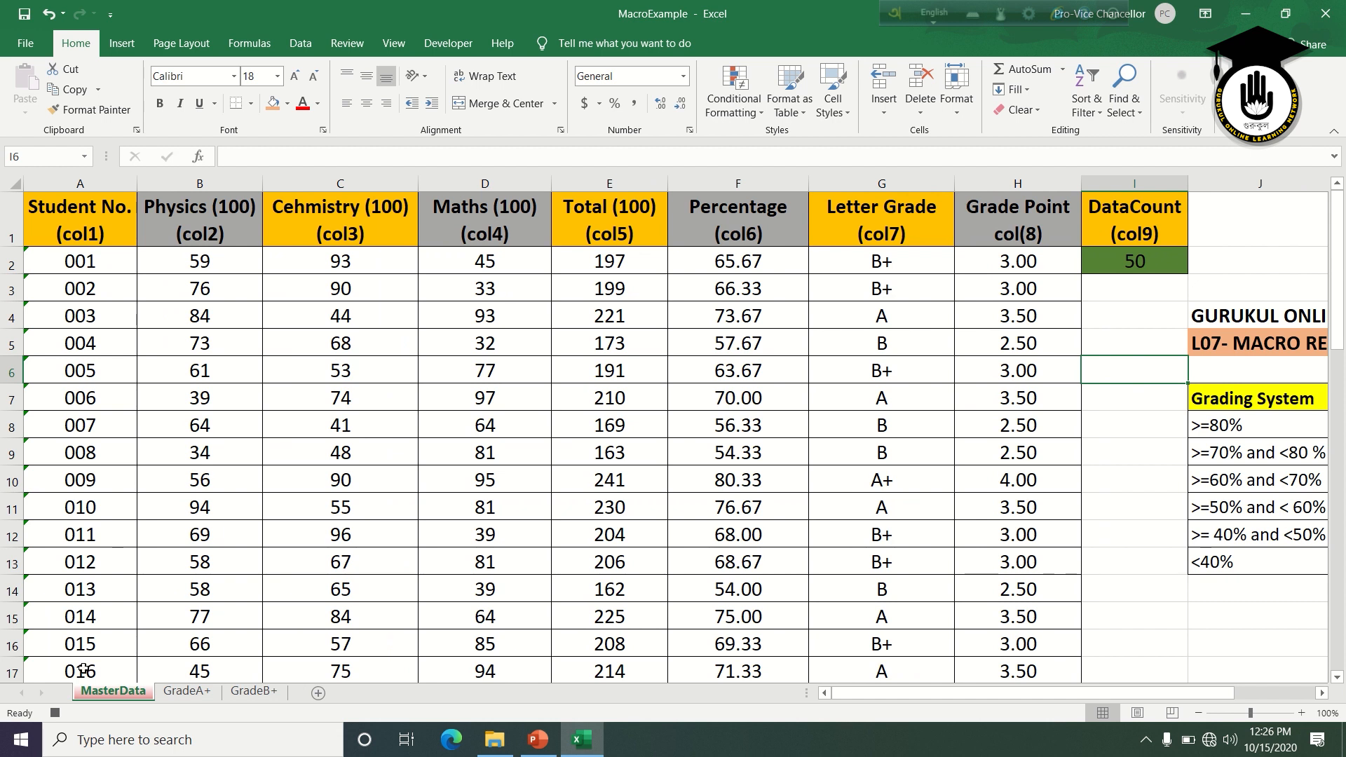
left_click(203, 697)
left_click(143, 694)
- Stop the macro recording that is currently running
left_click(395, 54)
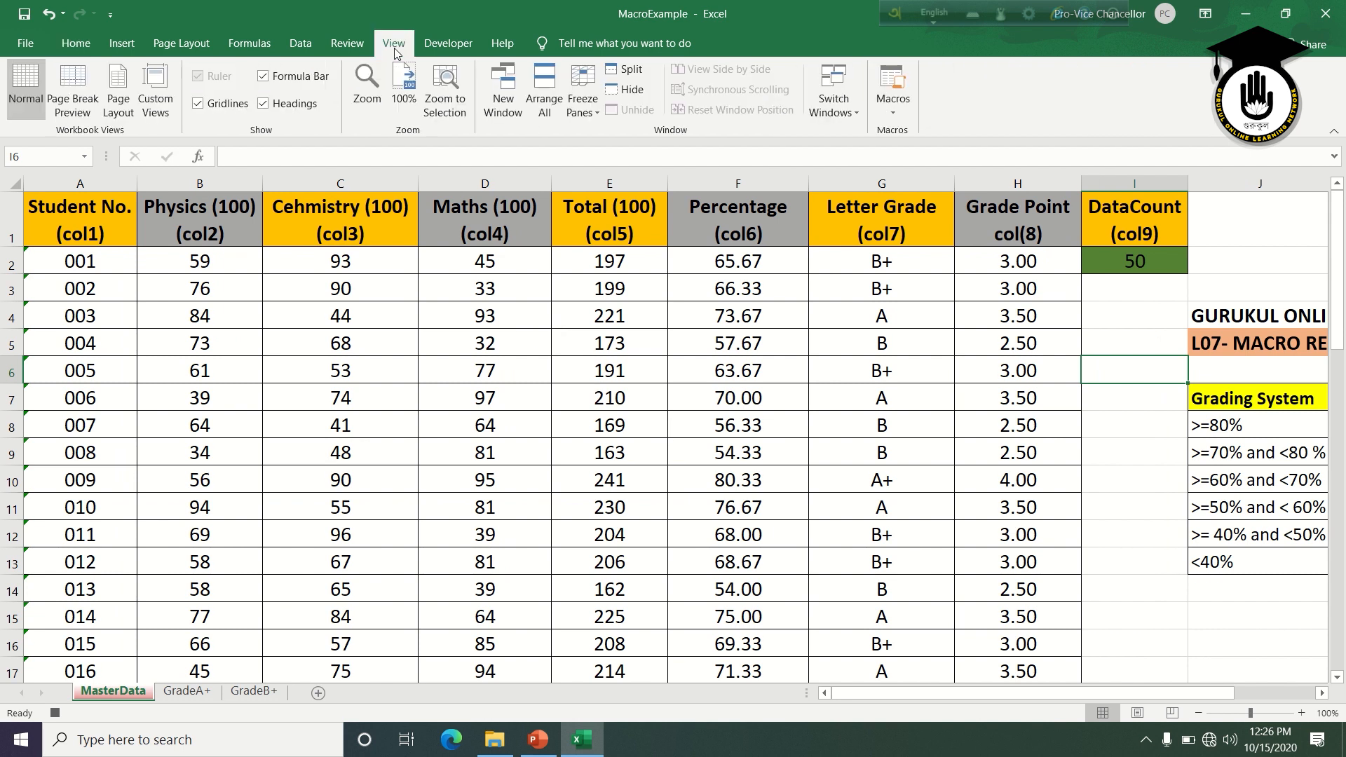
left_click(896, 116)
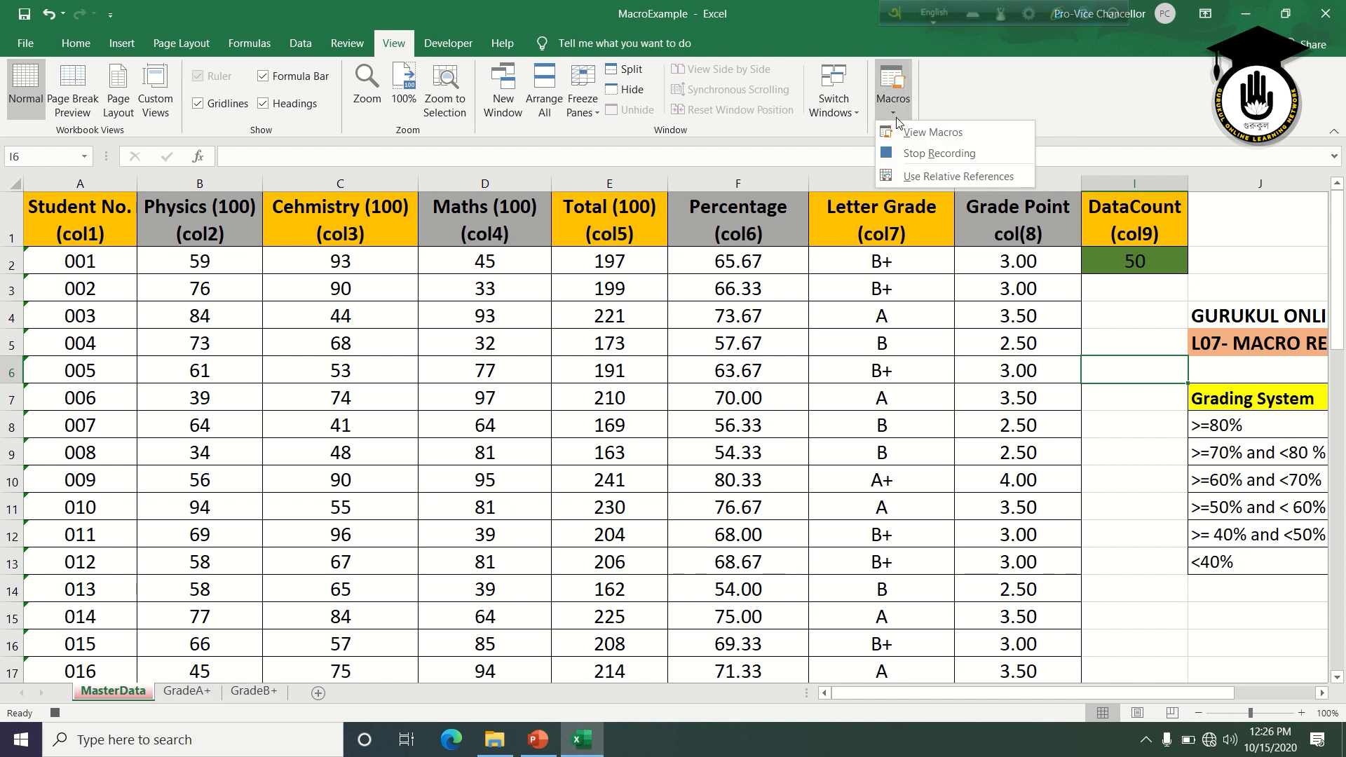
left_click(954, 153)
- Start recording a macro named AplusFilter, stored in This Workbook, and replace the existing macro of that name
left_click(898, 115)
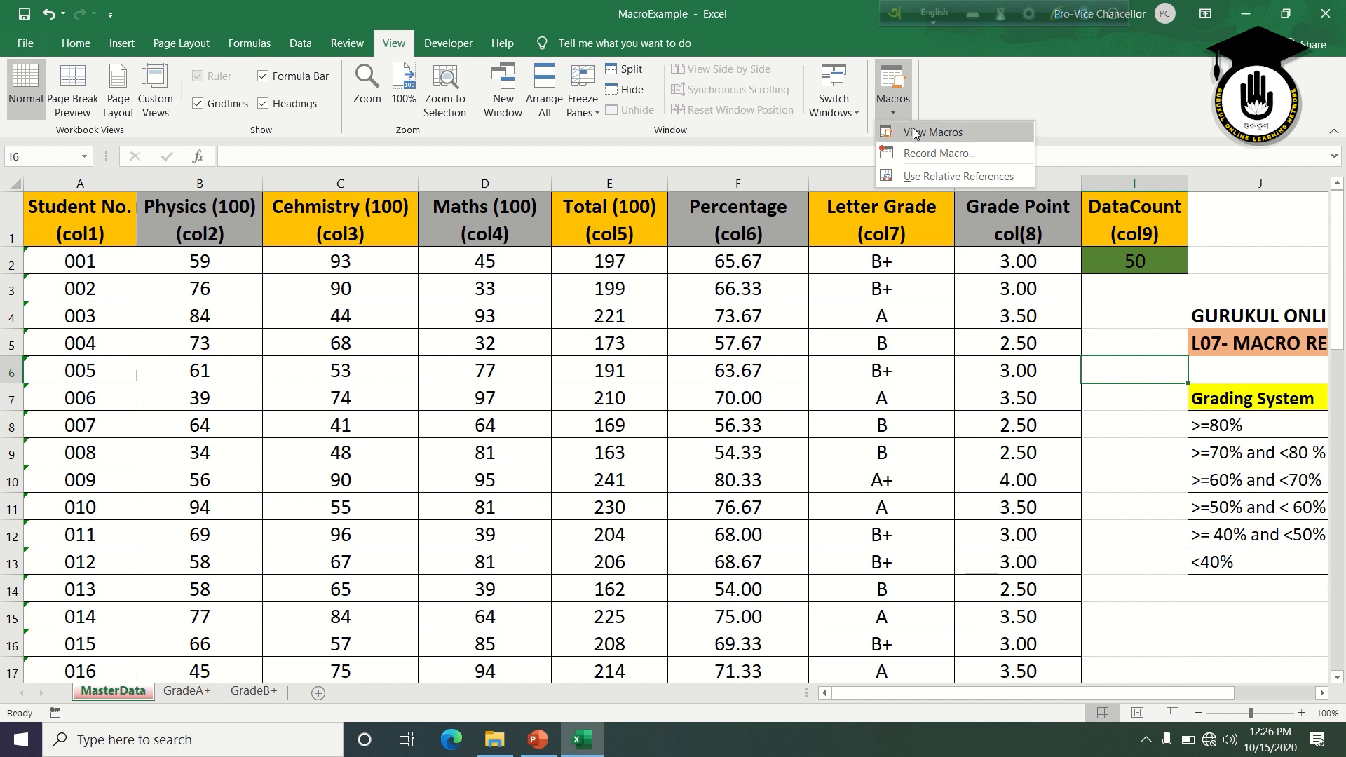
left_click(956, 153)
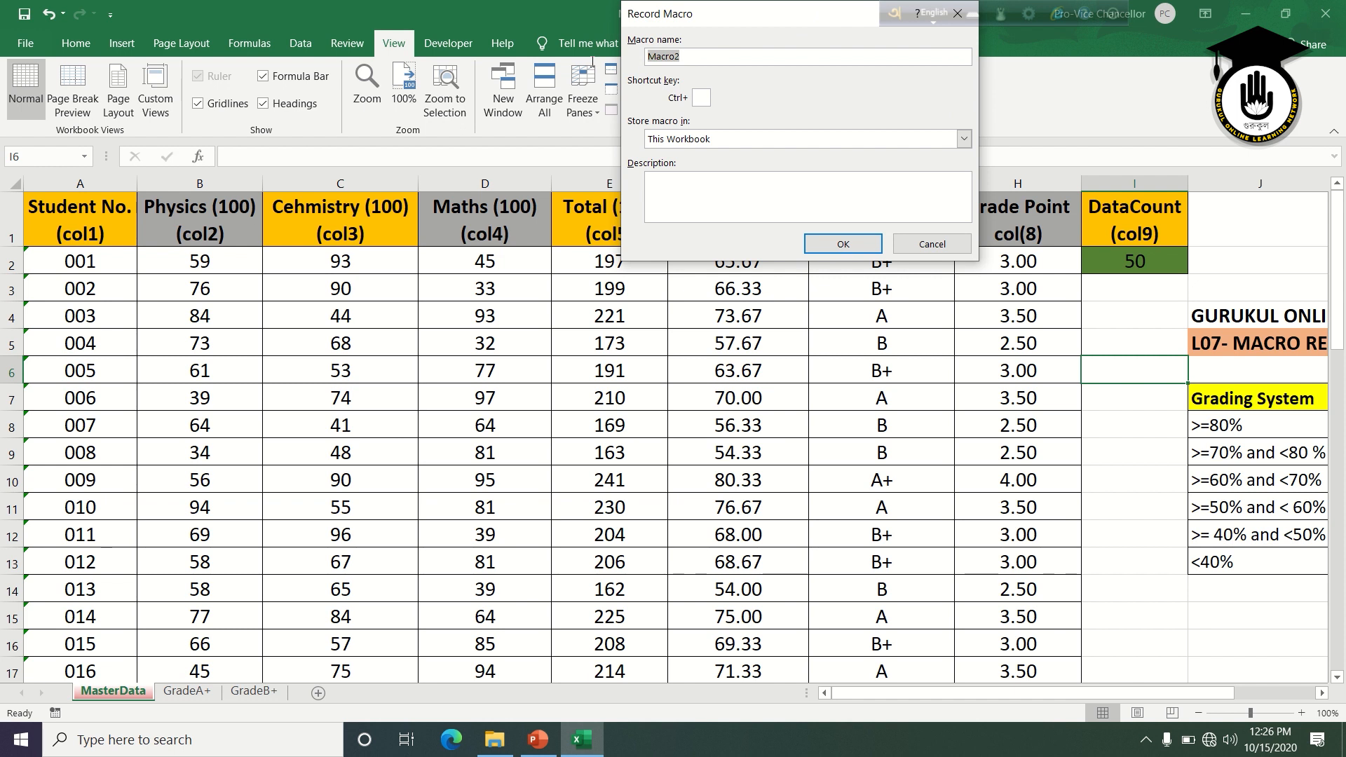
type("aPLUS")
key("BackSpace")
key("BackSpace")
key("BackSpace")
key("BackSpace")
key("BackSpace")
type("AplusFilter")
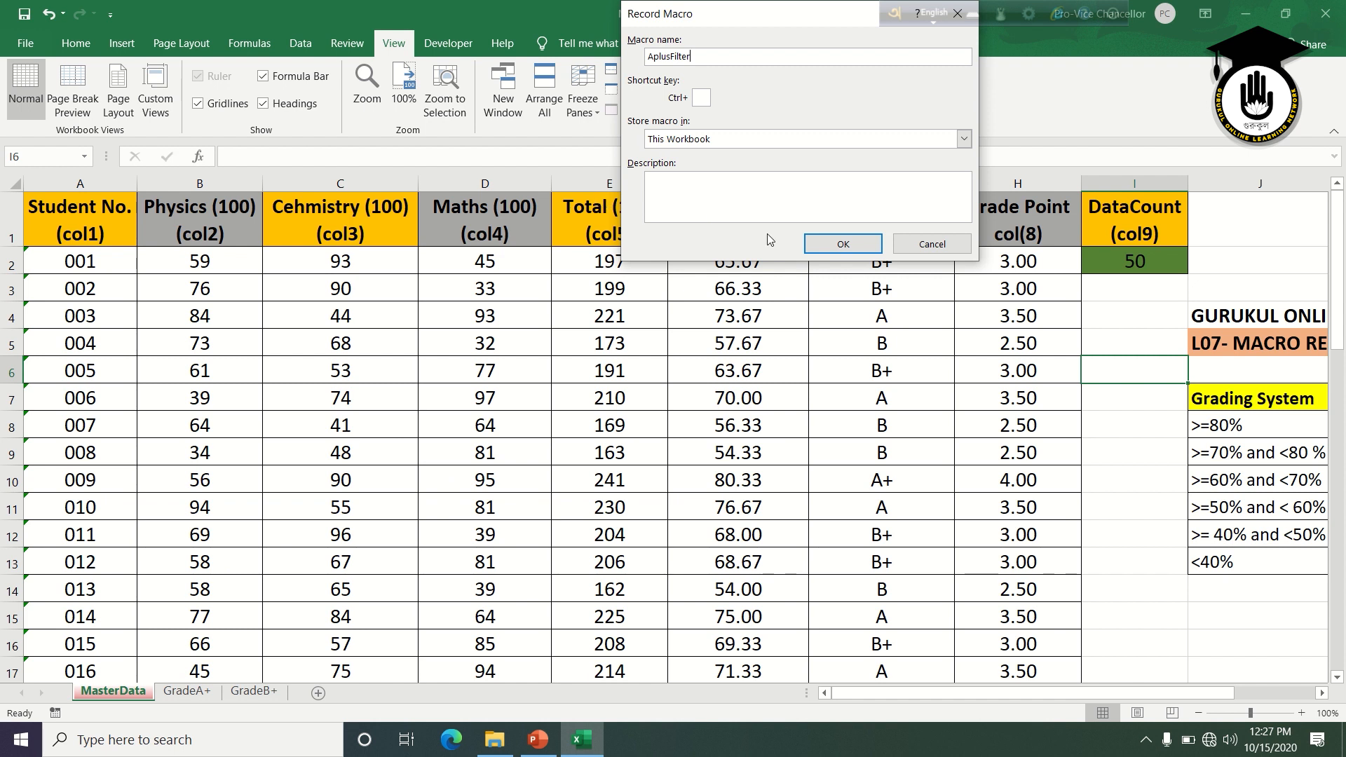
left_click(846, 246)
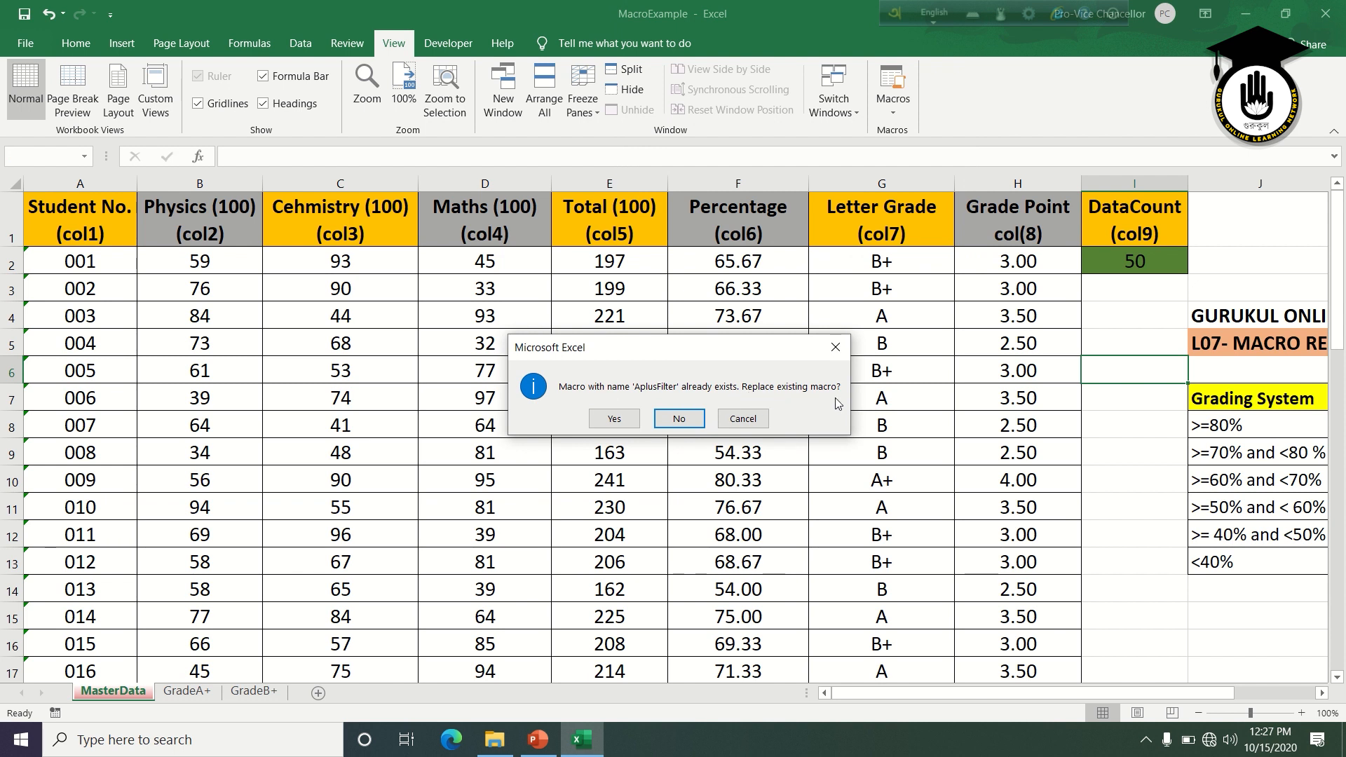
left_click(614, 419)
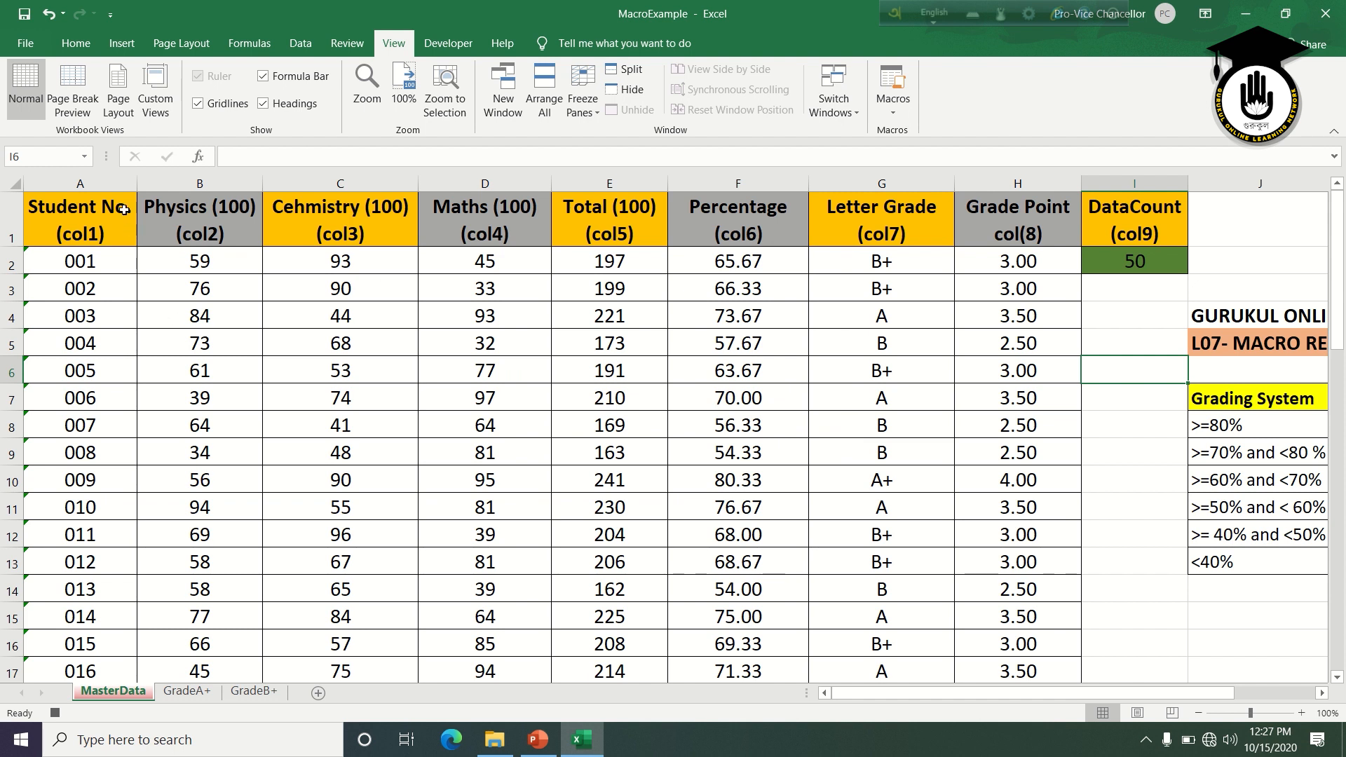
- Filter MasterData columns A to H to show only rows whose Percentage is greater than or equal to 80
left_click_drag(110, 183, 1012, 188)
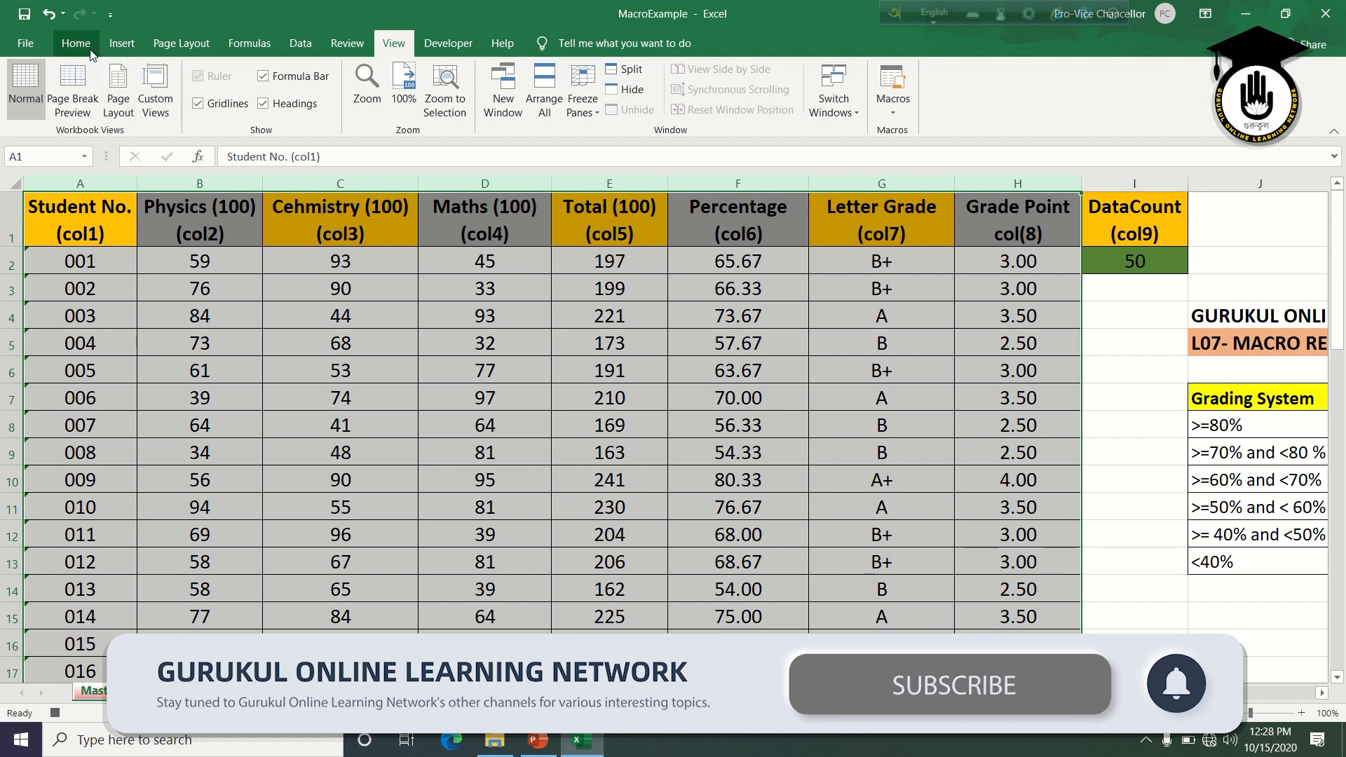
left_click(302, 48)
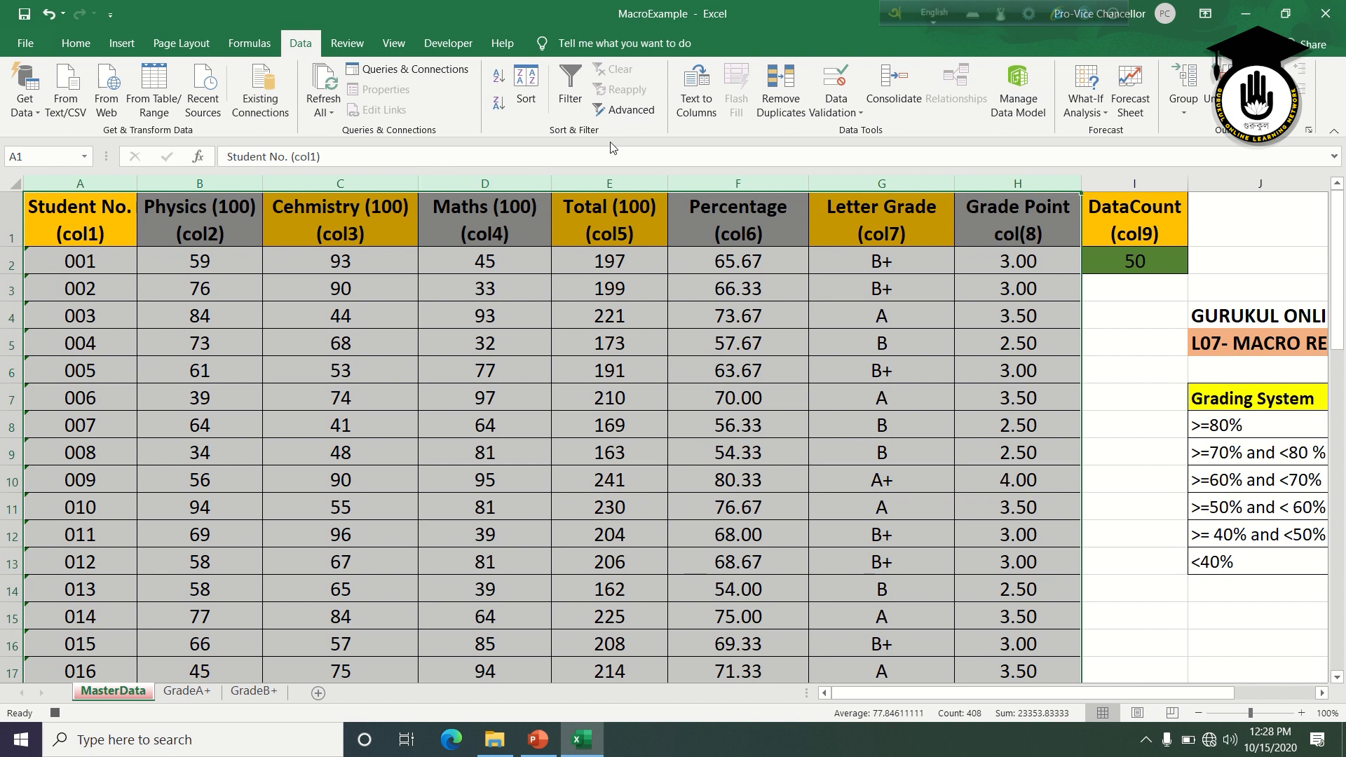
left_click(572, 114)
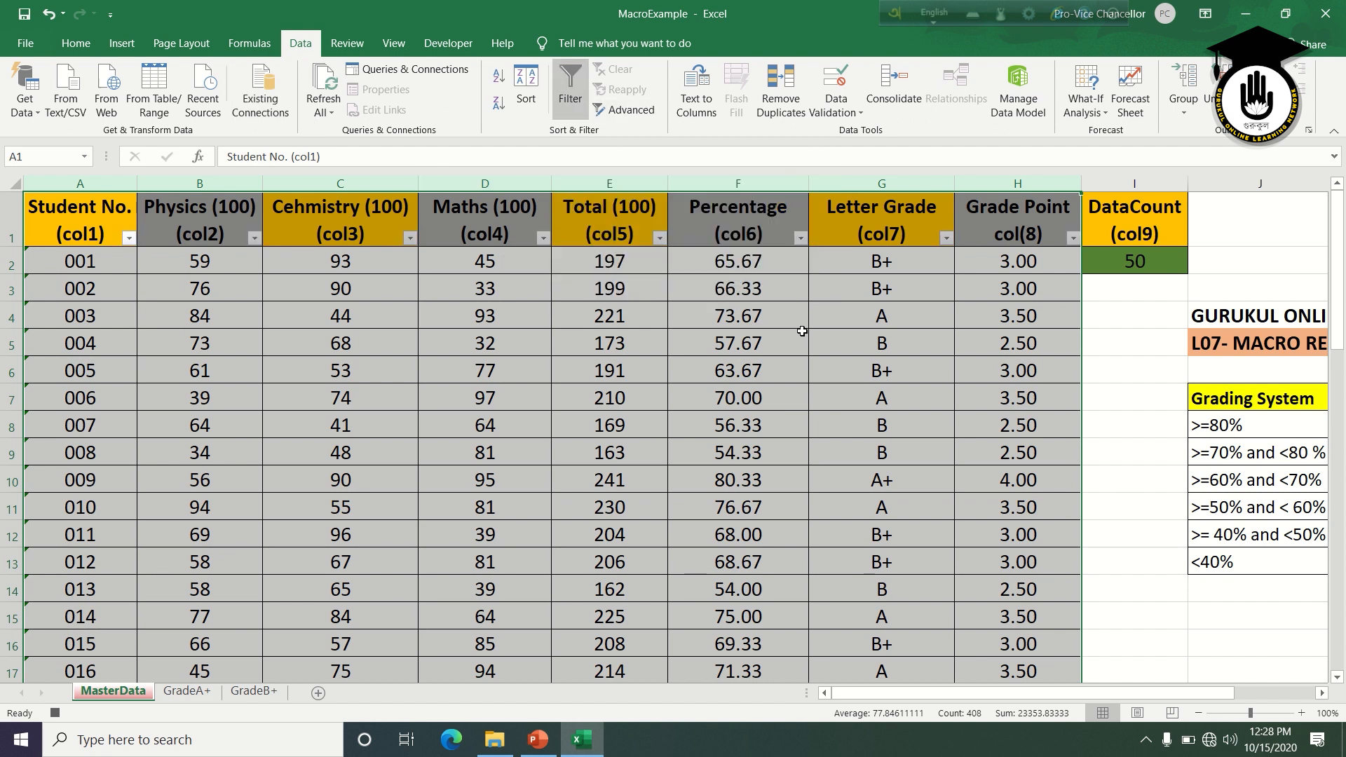
left_click(800, 238)
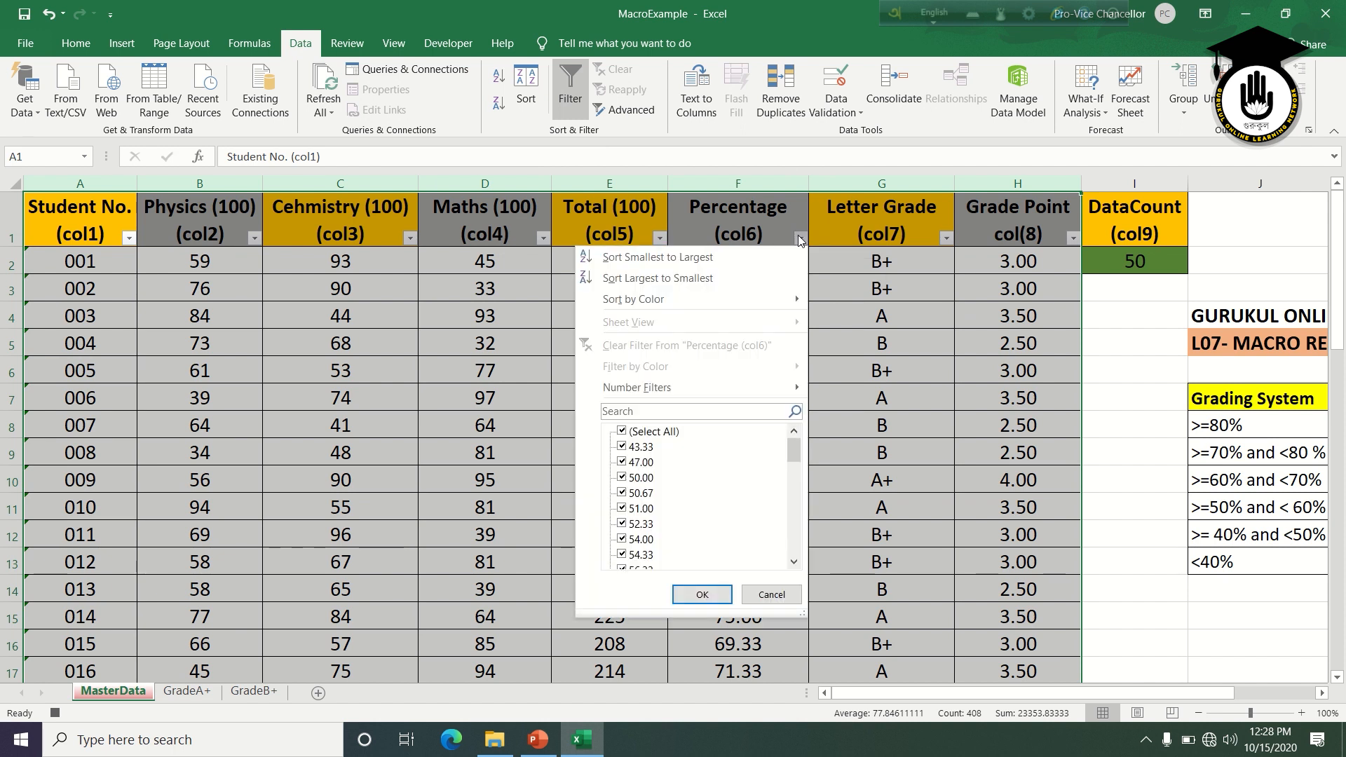
mouse_move(751, 389)
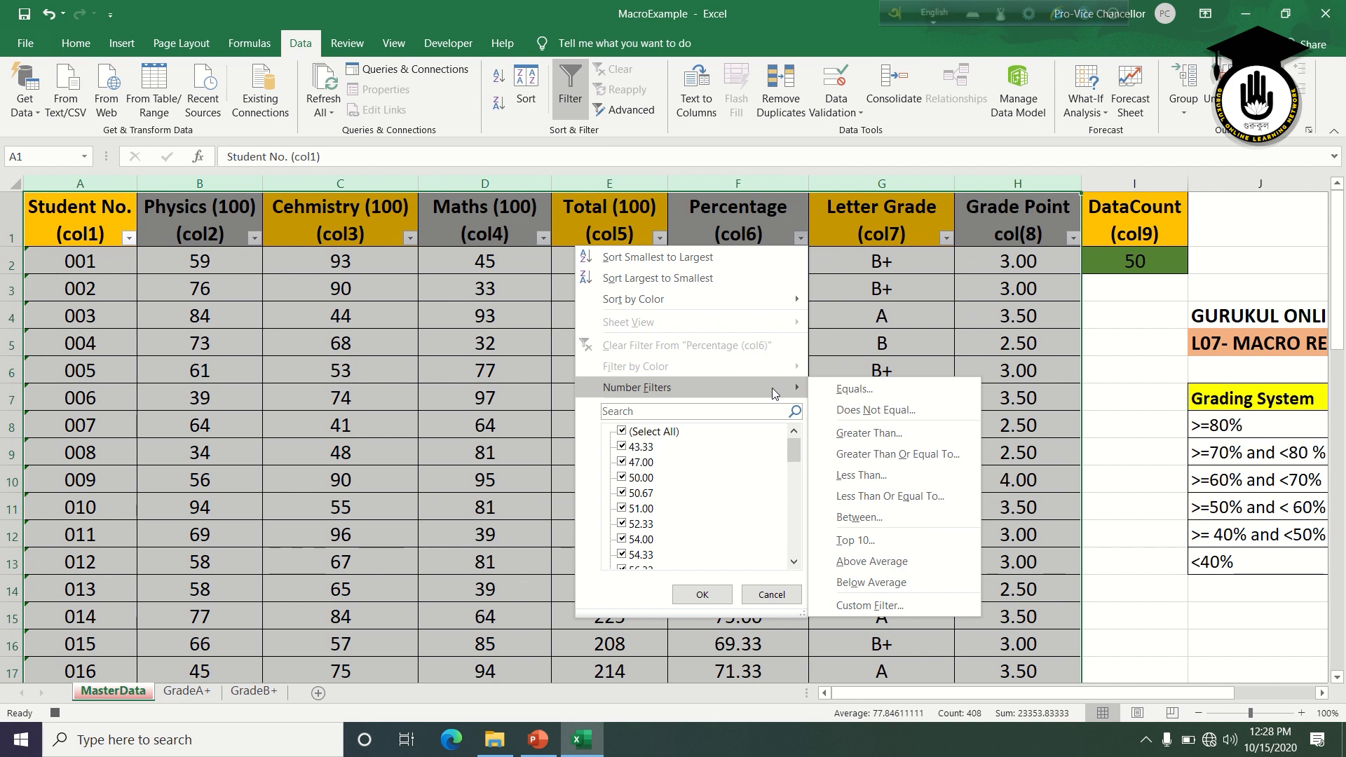
left_click(877, 455)
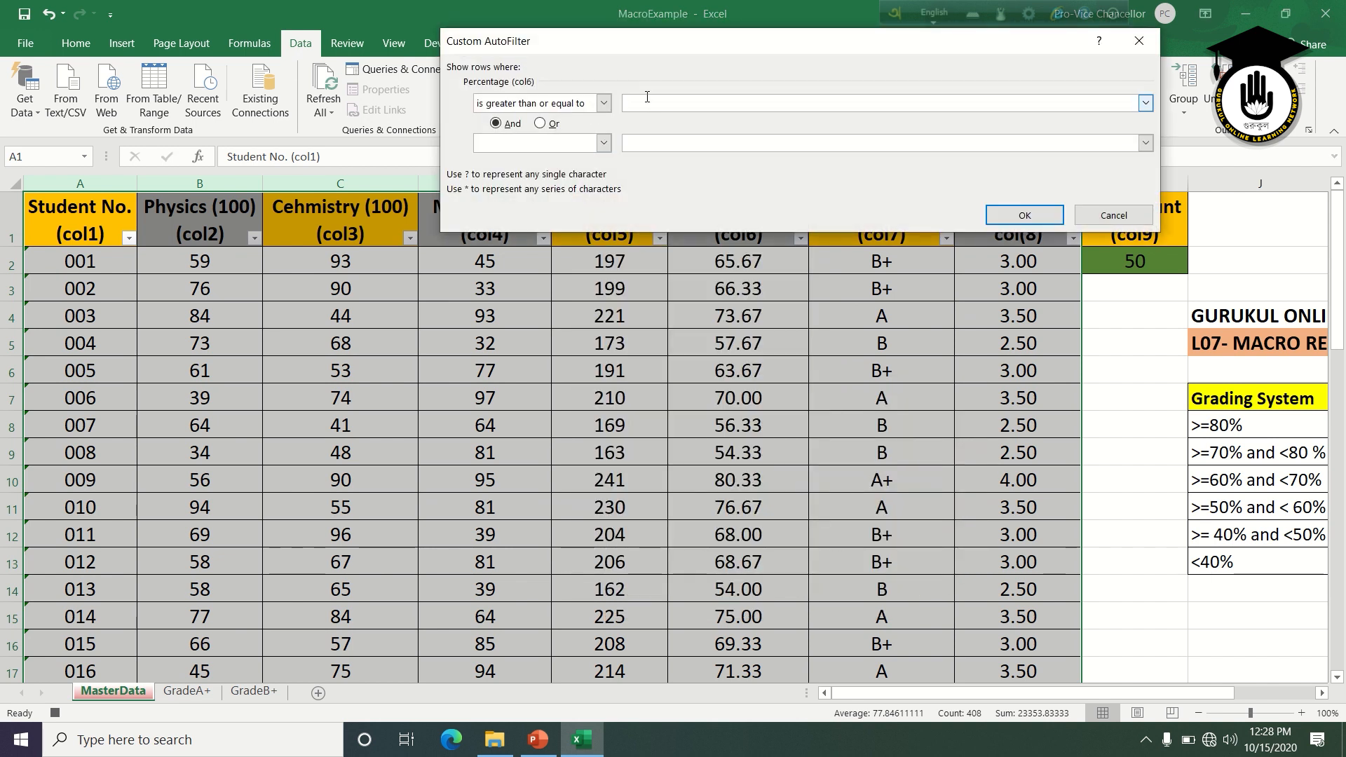
type("80")
left_click(1038, 217)
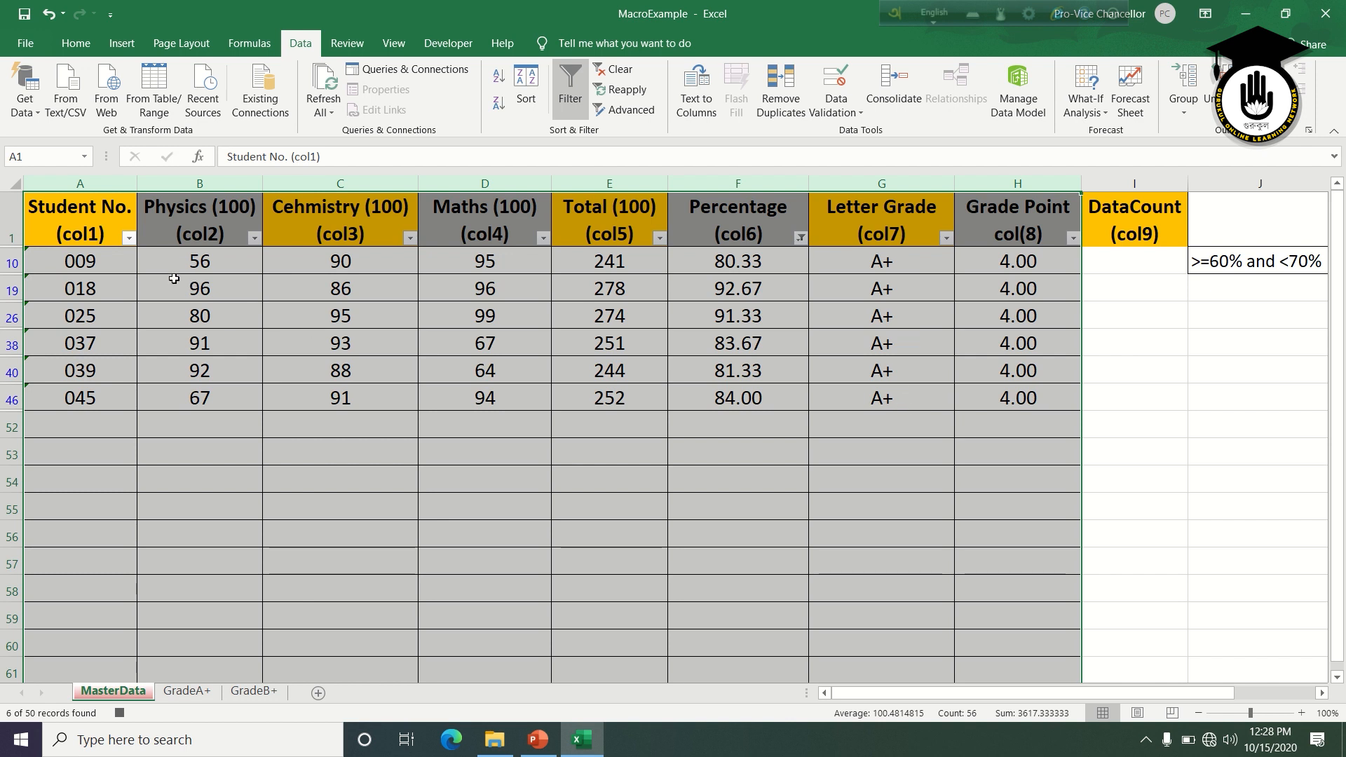
- Copy the filtered student rows without headers from MasterData and paste them into the GradeA+ sheet starting at cell A2
left_click(112, 263)
left_click_drag(112, 263, 1007, 395)
right_click(754, 309)
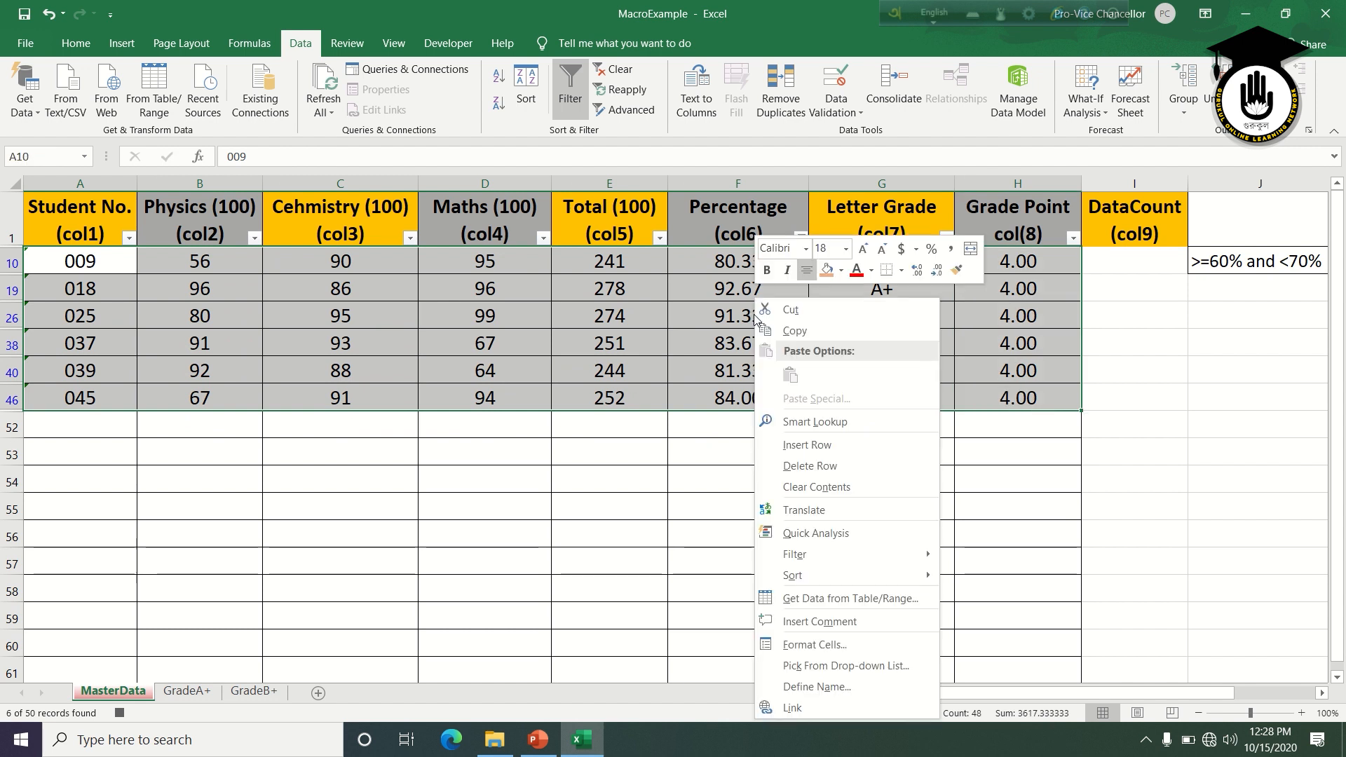
left_click(806, 332)
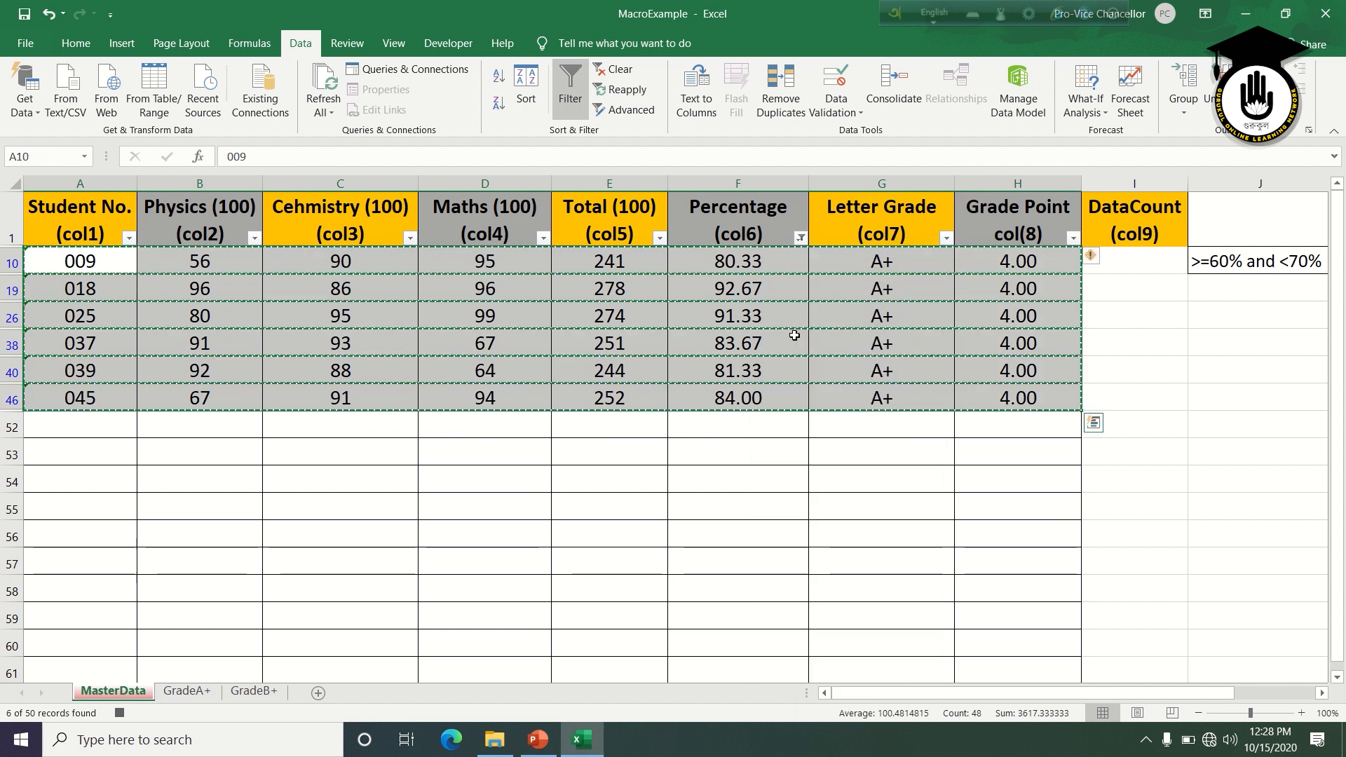
left_click(188, 693)
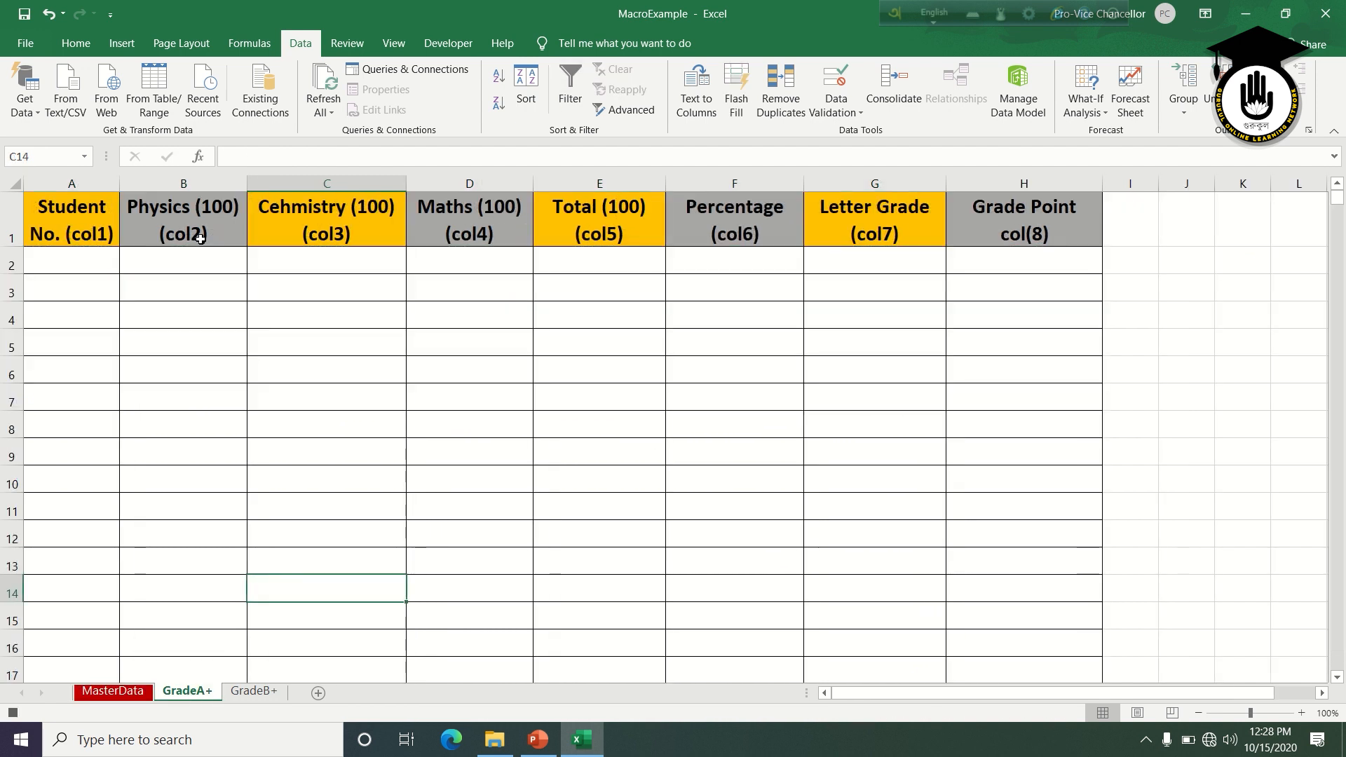
left_click(80, 256)
right_click(80, 257)
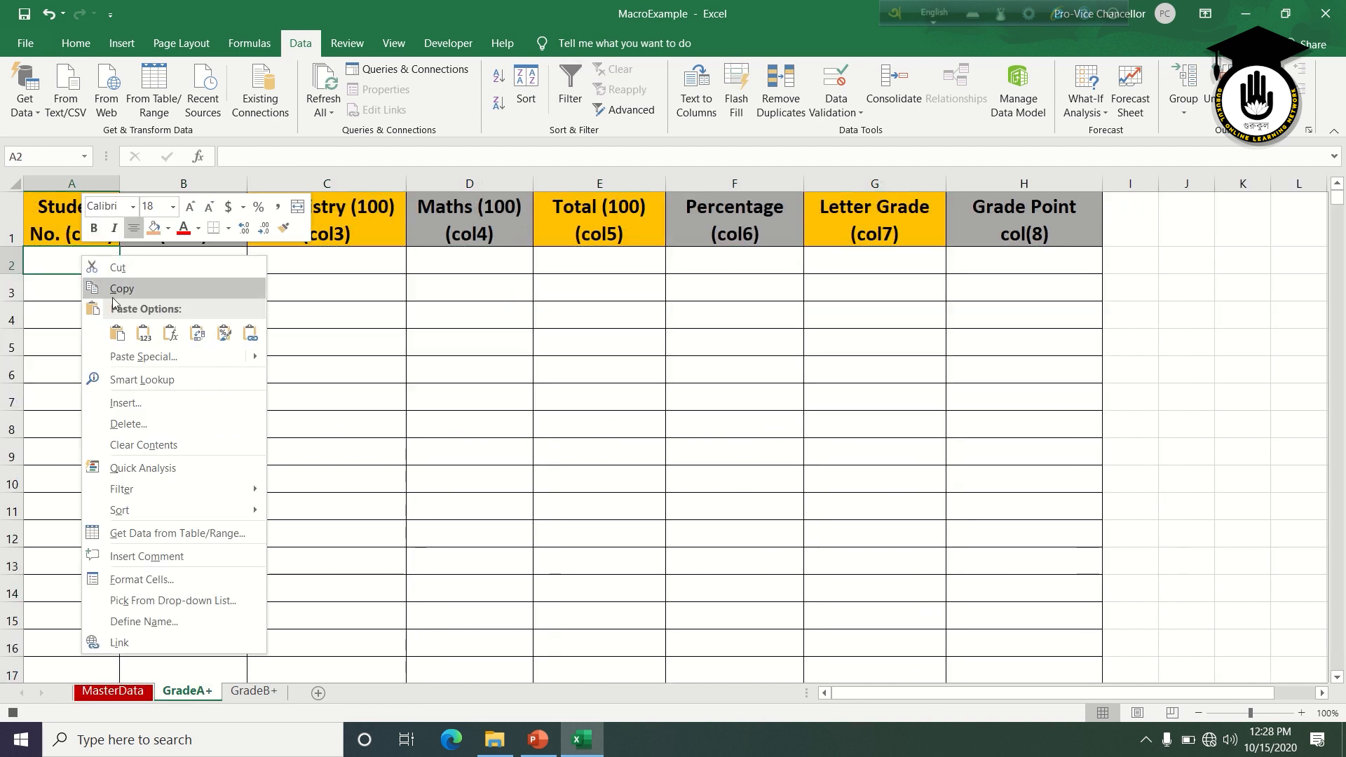
left_click(122, 331)
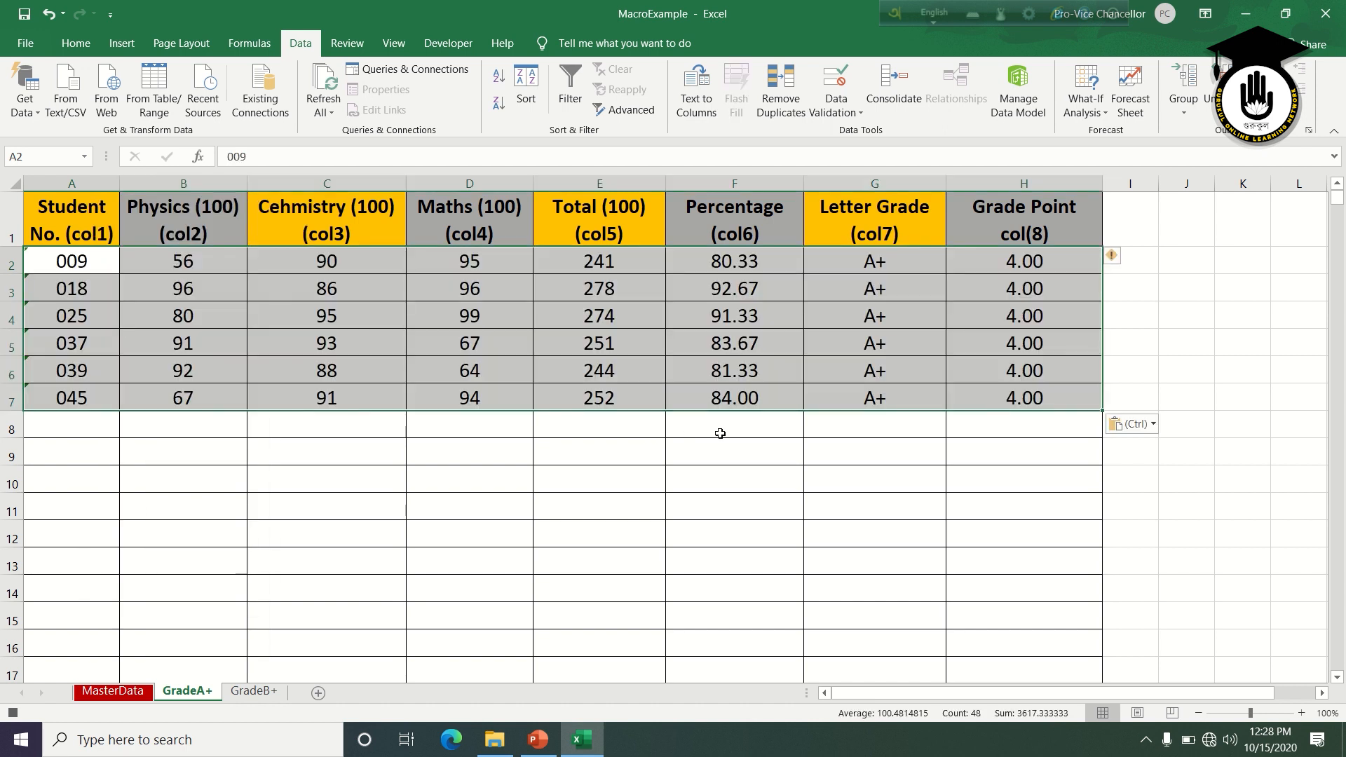
left_click(745, 447)
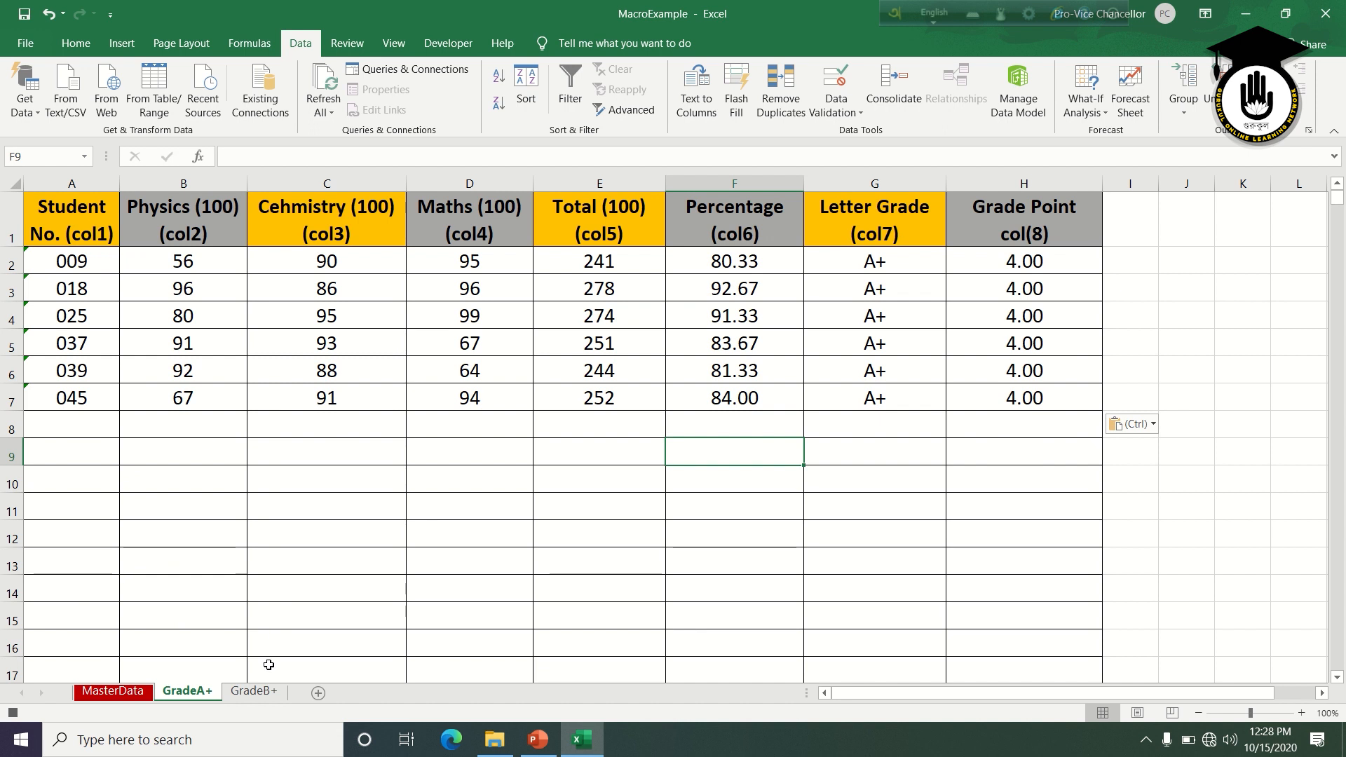
- Clear the Percentage filter on MasterData and turn off filtering for its columns
left_click(146, 694)
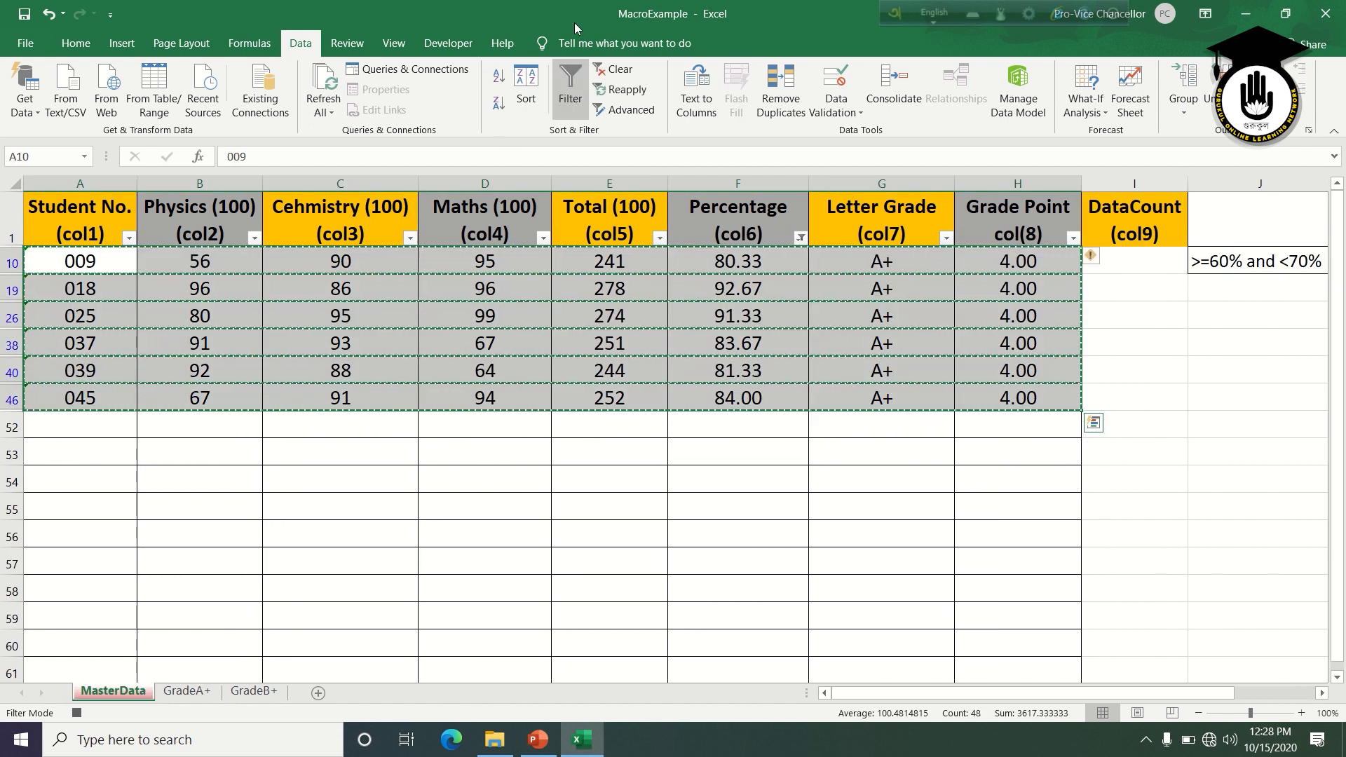
left_click(617, 75)
left_click(576, 100)
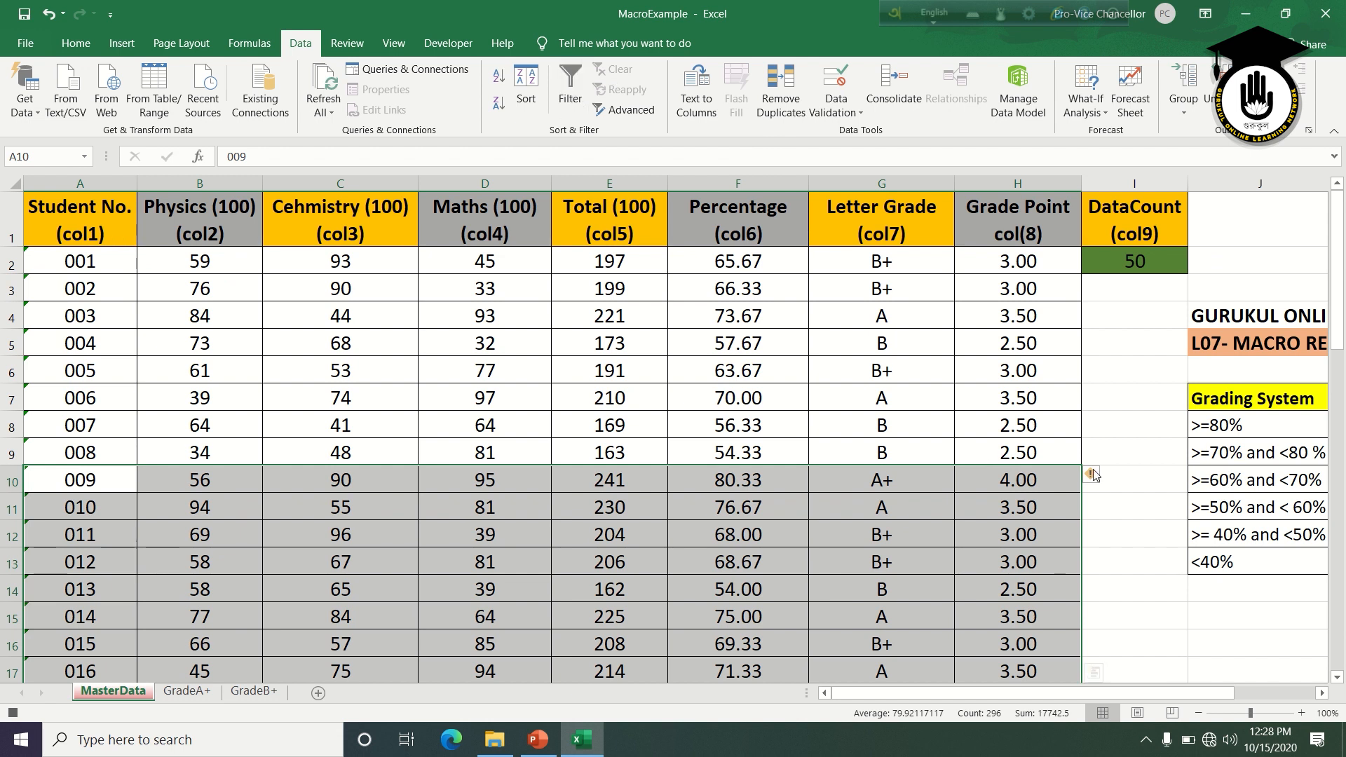
left_click(916, 370)
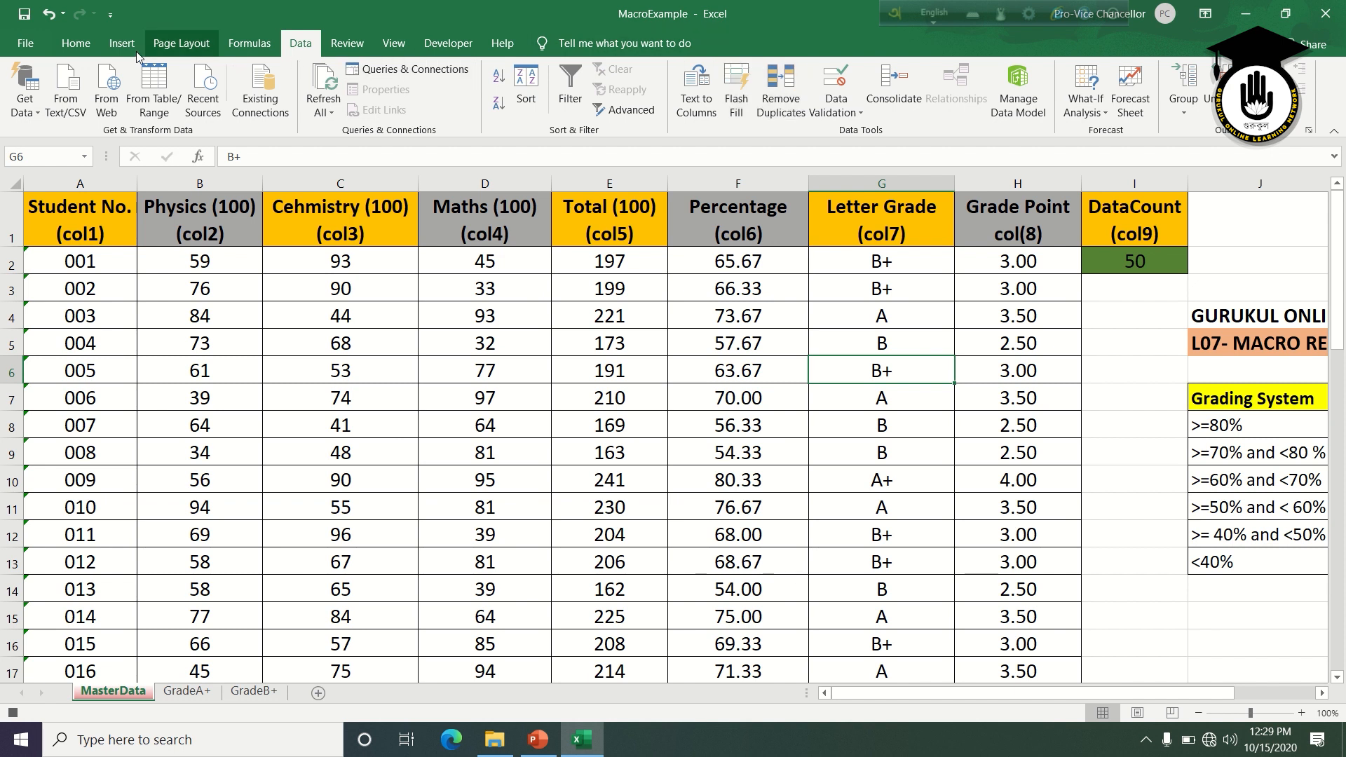
- Stop recording the AplusFilter macro
left_click(394, 45)
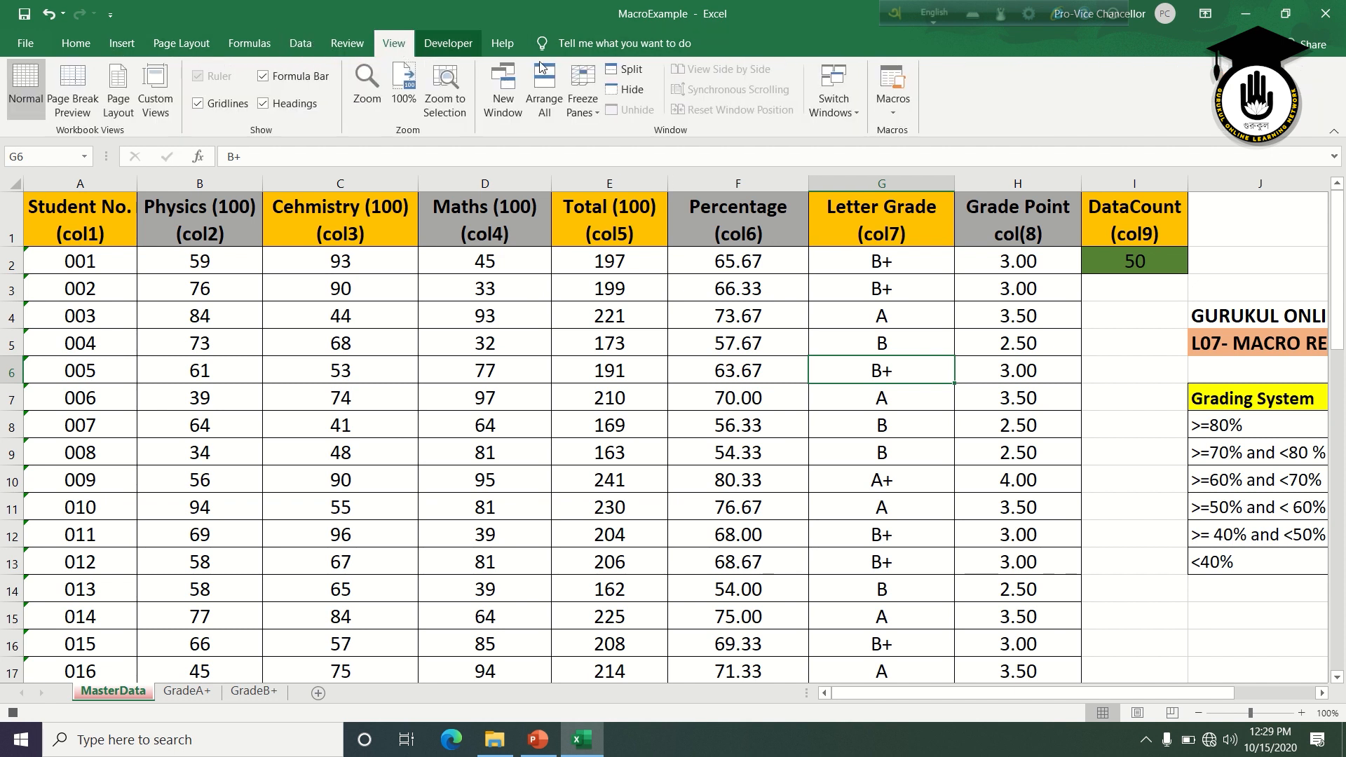
left_click(893, 110)
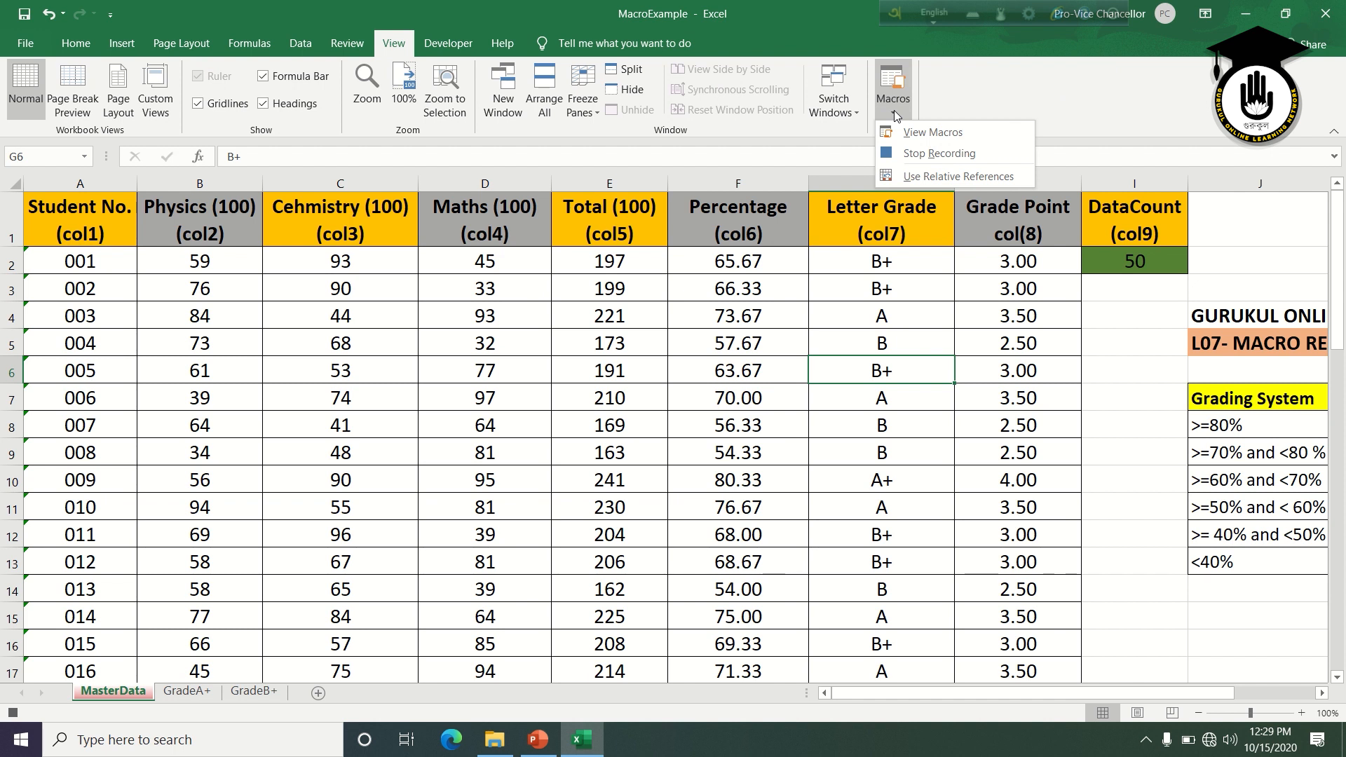
left_click(914, 156)
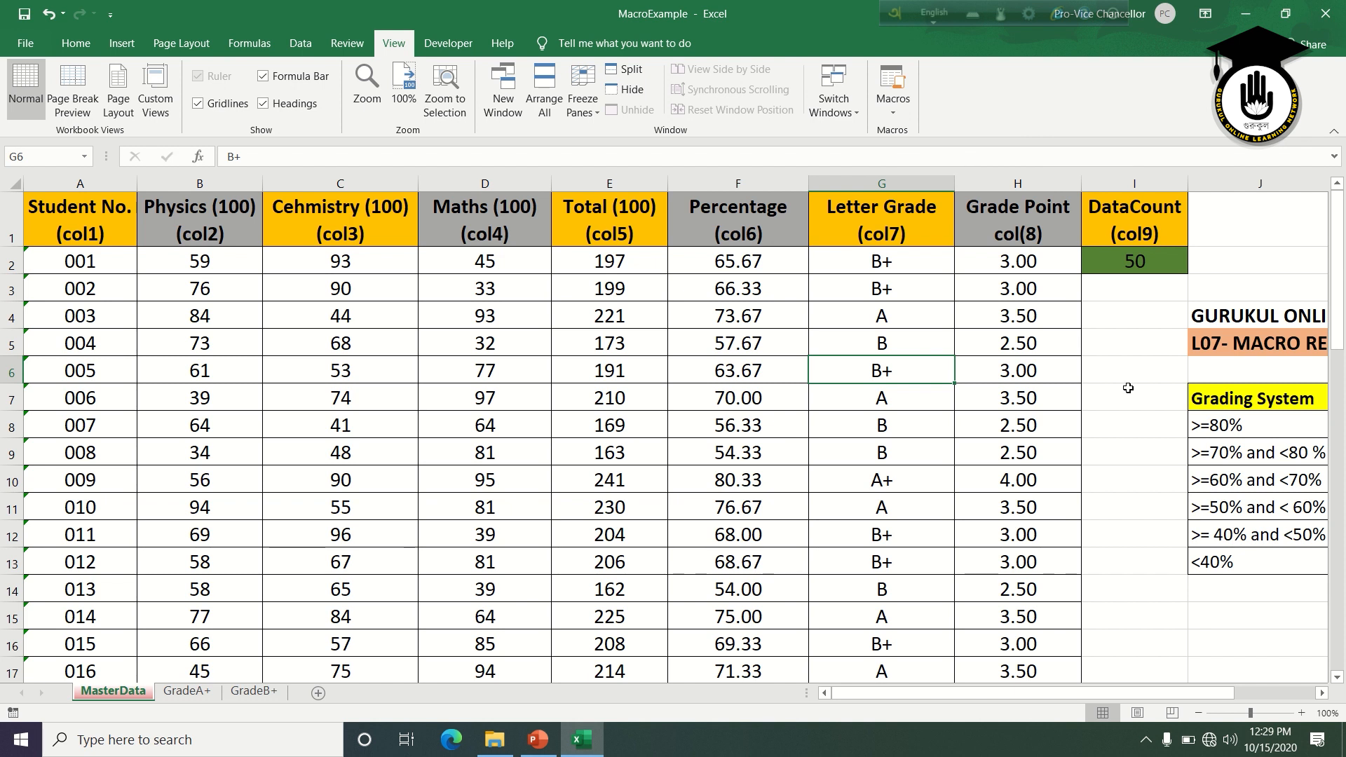
- Delete the pasted student records in rows 2 to 7 of the GradeA+ sheet, keeping the headers
left_click(196, 691)
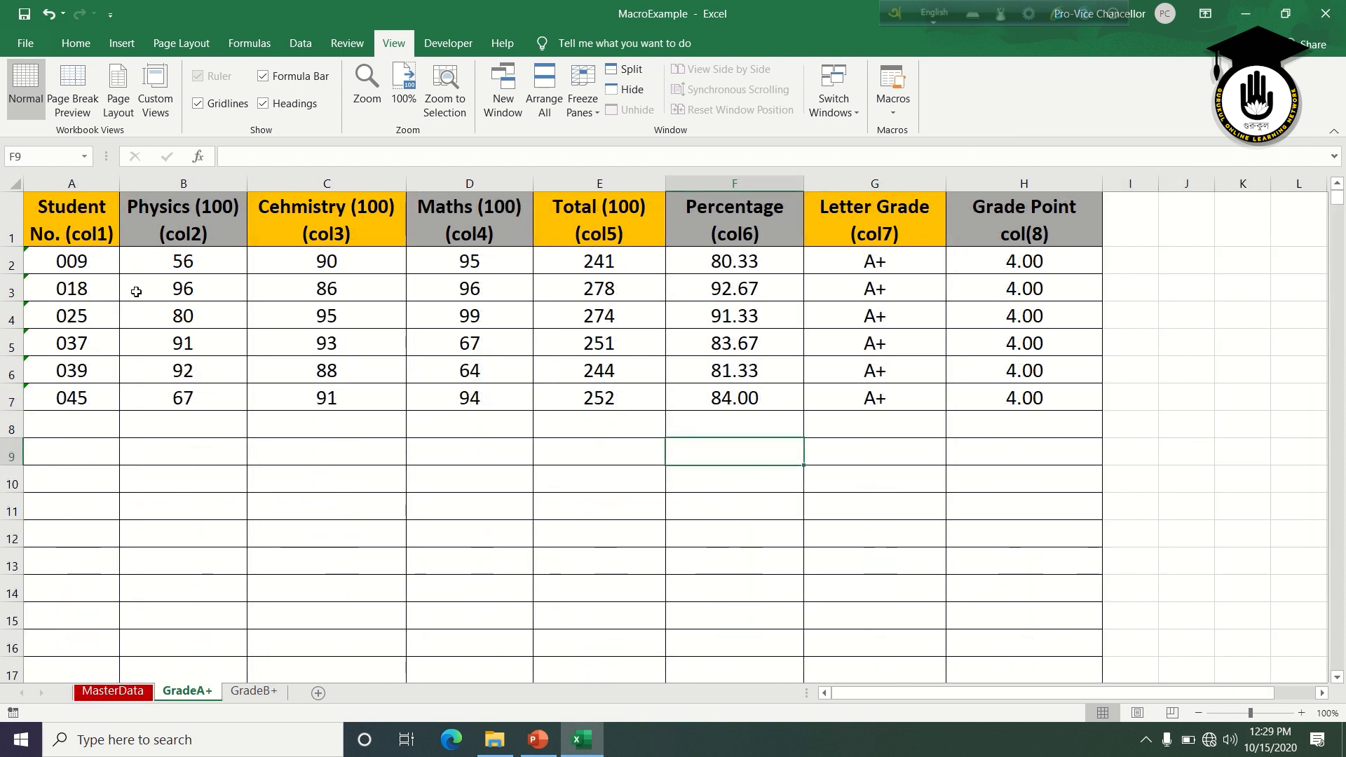
left_click_drag(82, 265, 954, 393)
key("Delete")
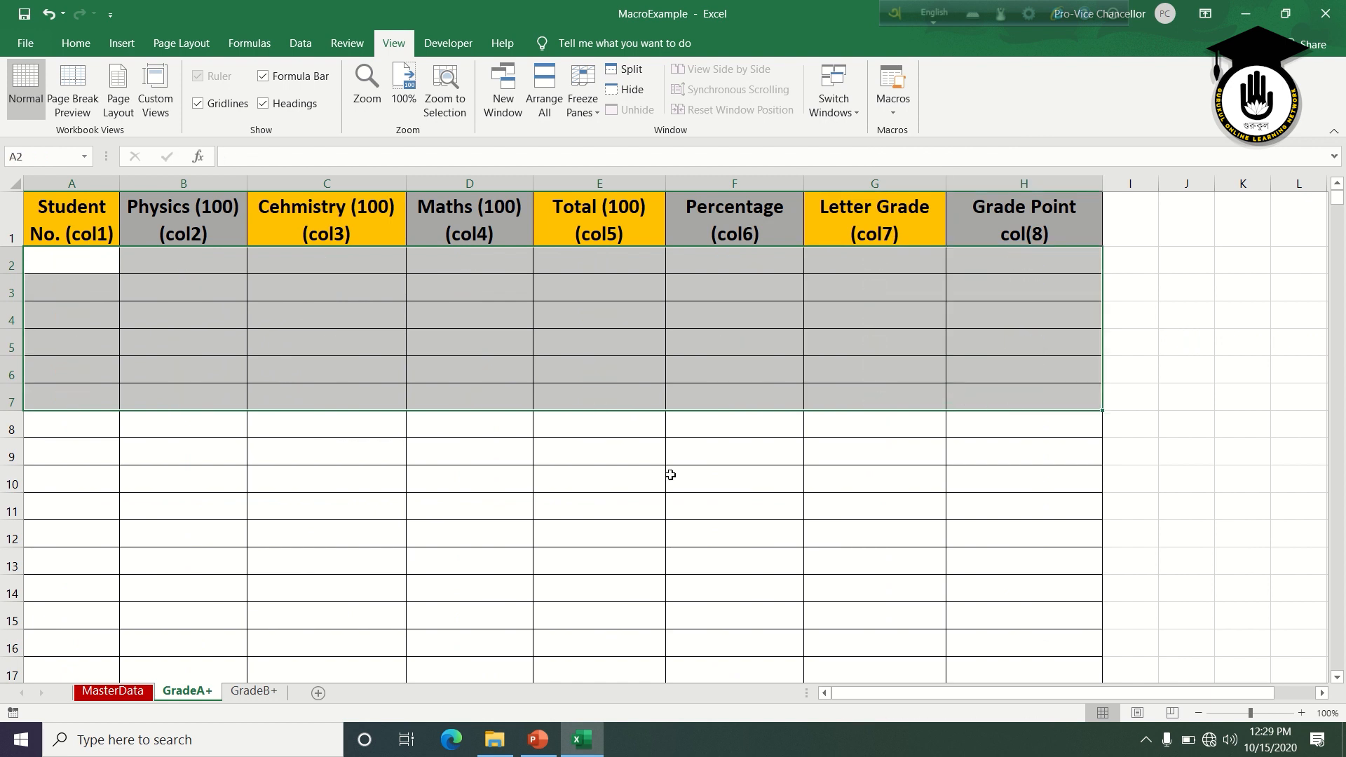
left_click(601, 457)
- Run the AplusFilter macro from the MasterData sheet and check its output on the GradeA+ sheet
left_click(112, 692)
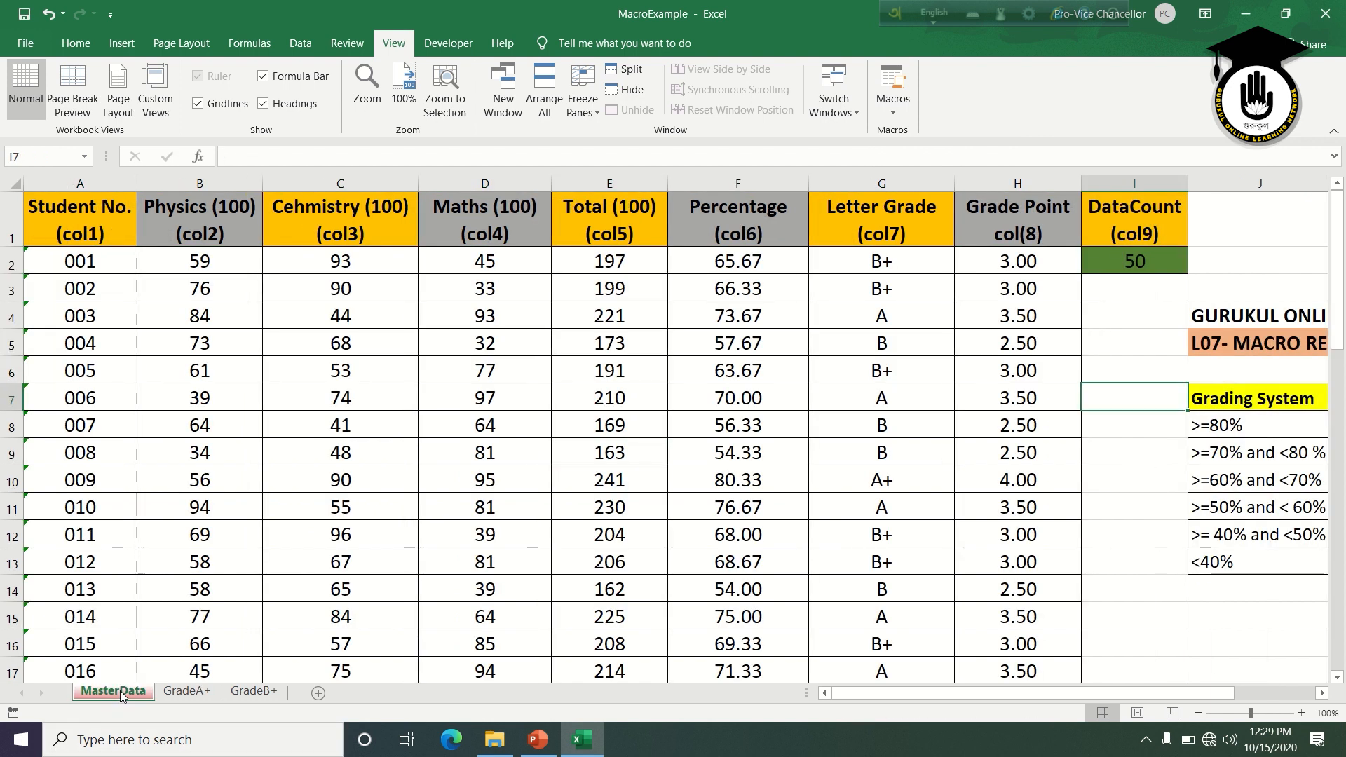
left_click(1141, 474)
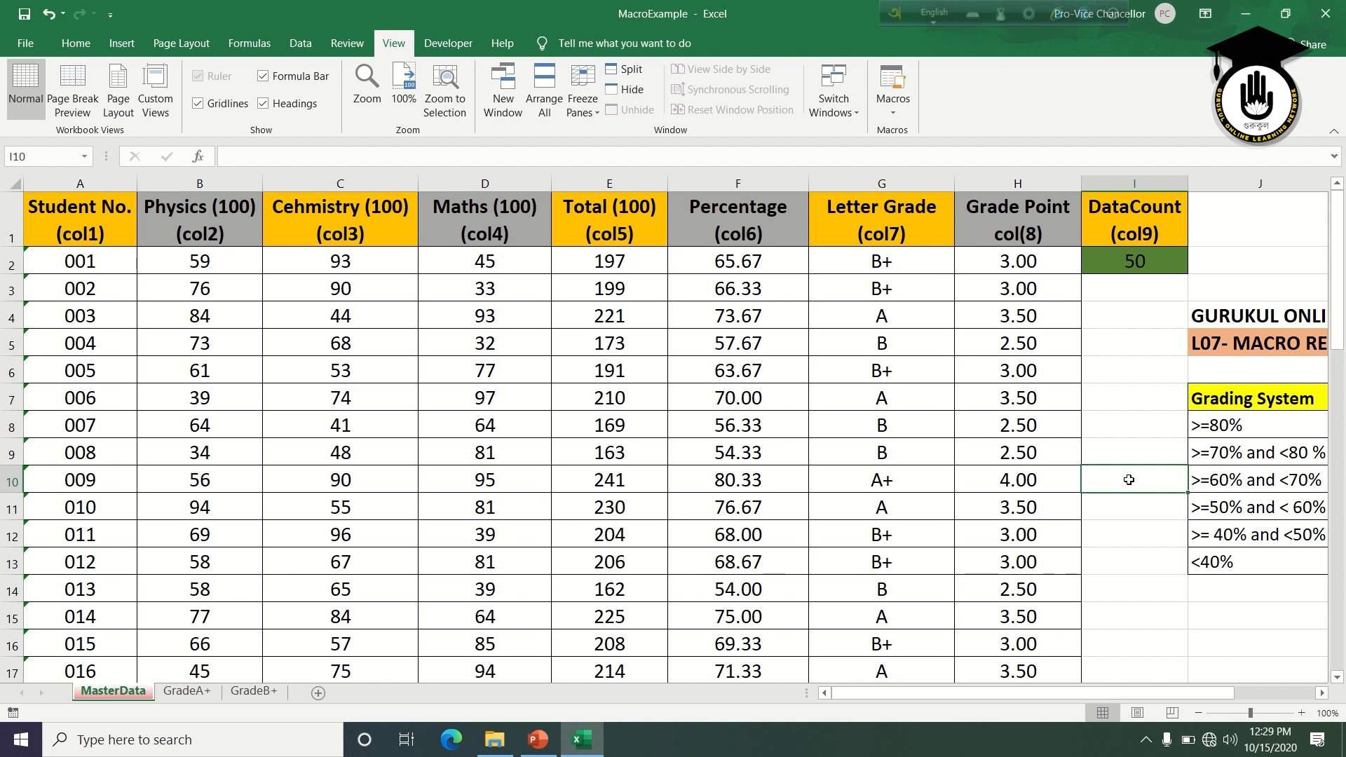
left_click(895, 115)
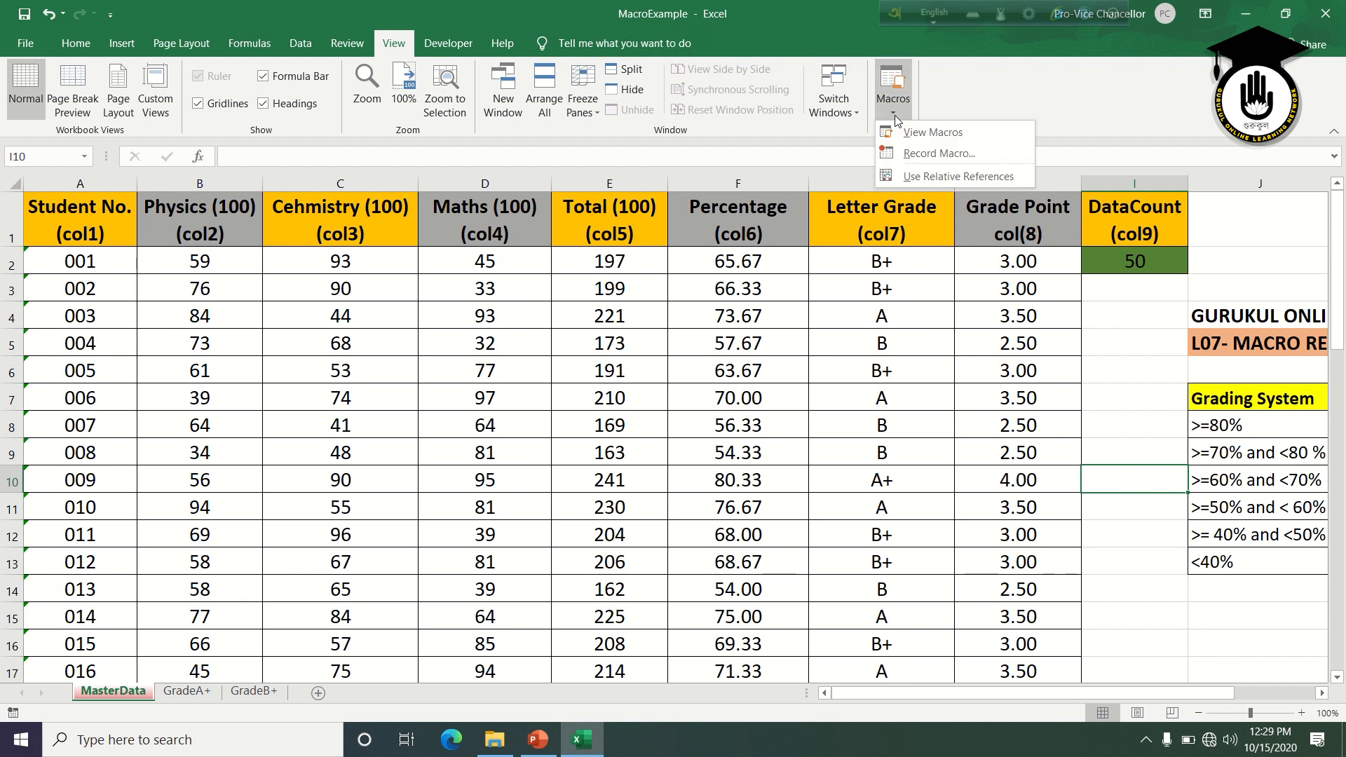
left_click(929, 133)
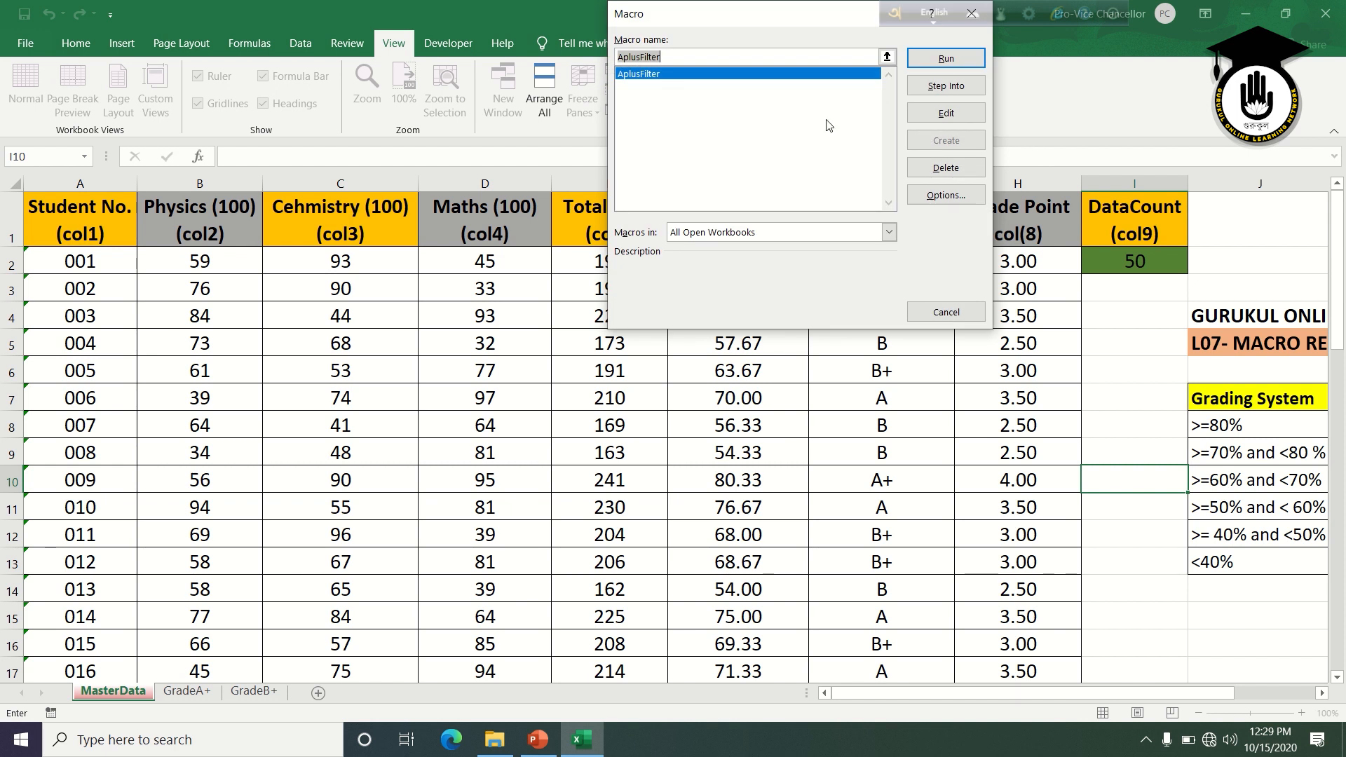
left_click(656, 77)
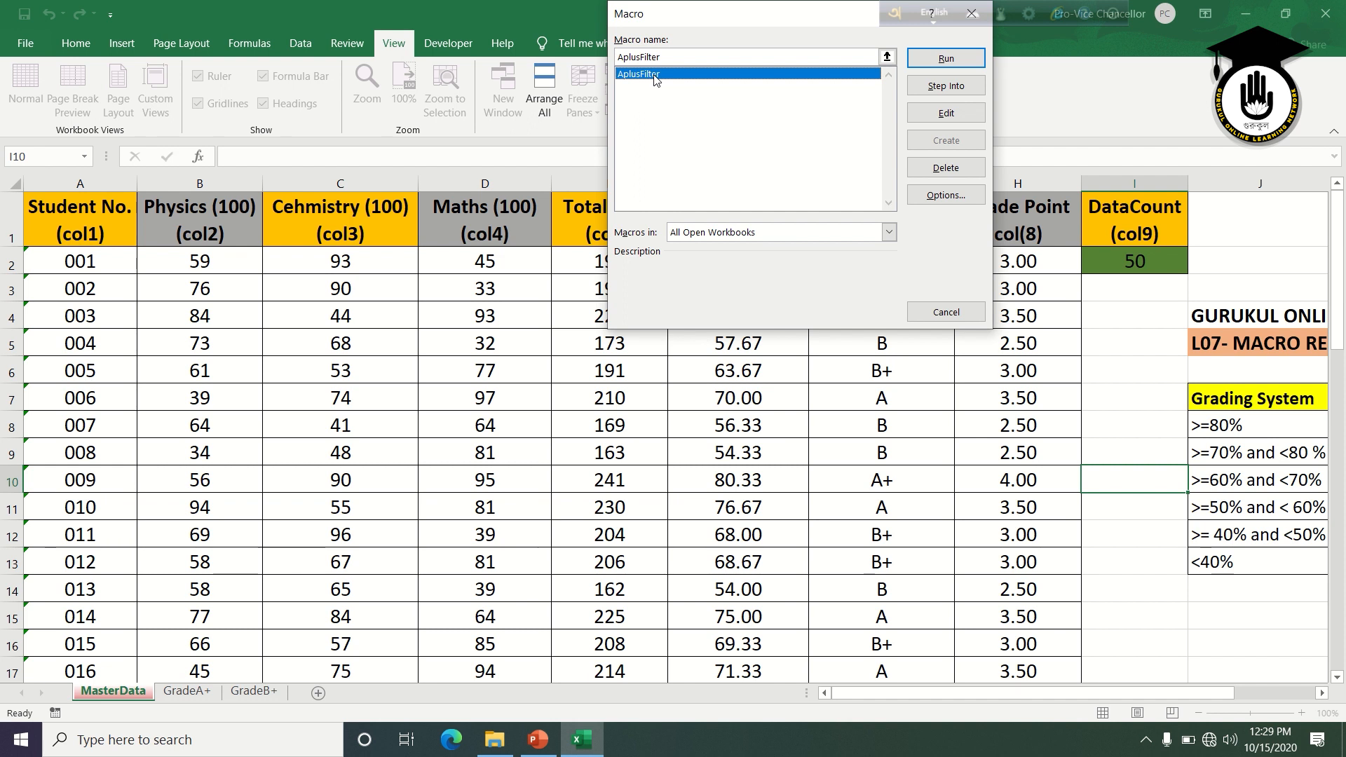
left_click(961, 65)
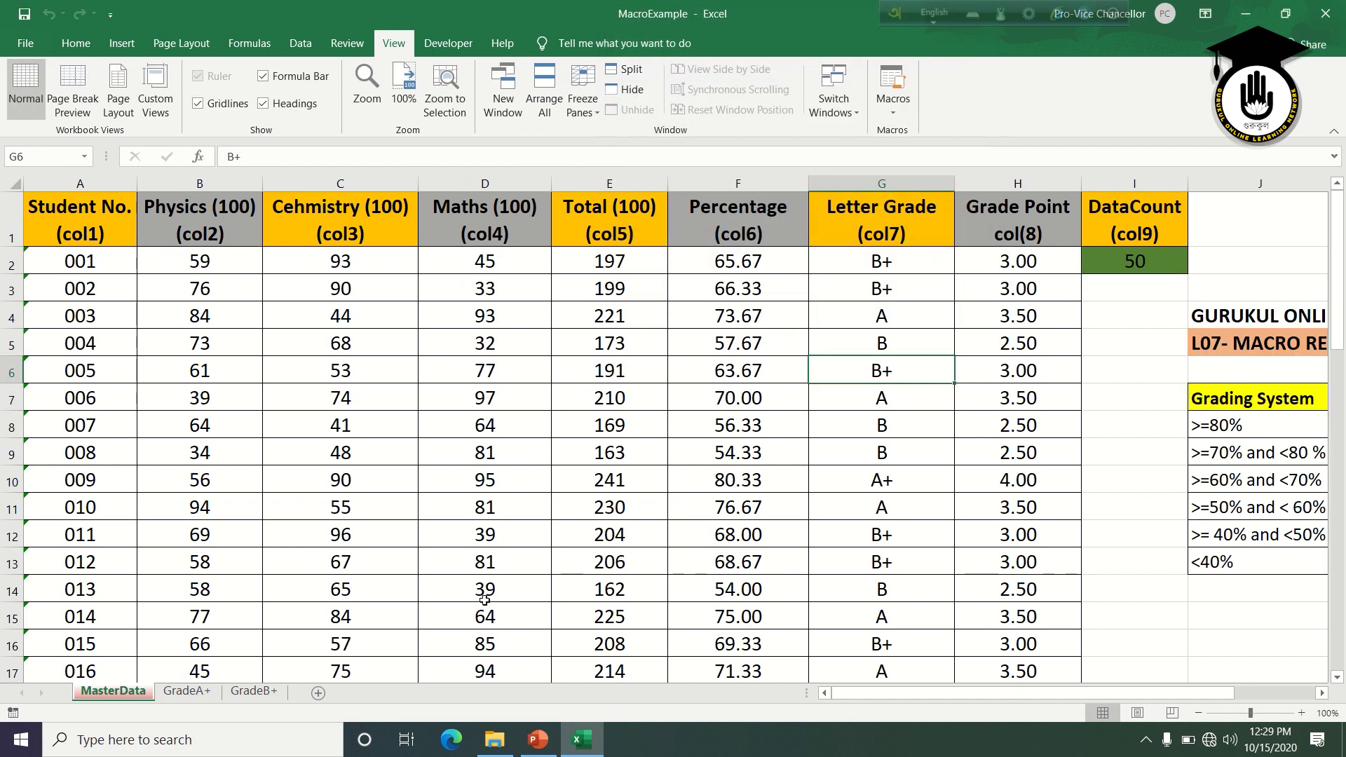
left_click(207, 693)
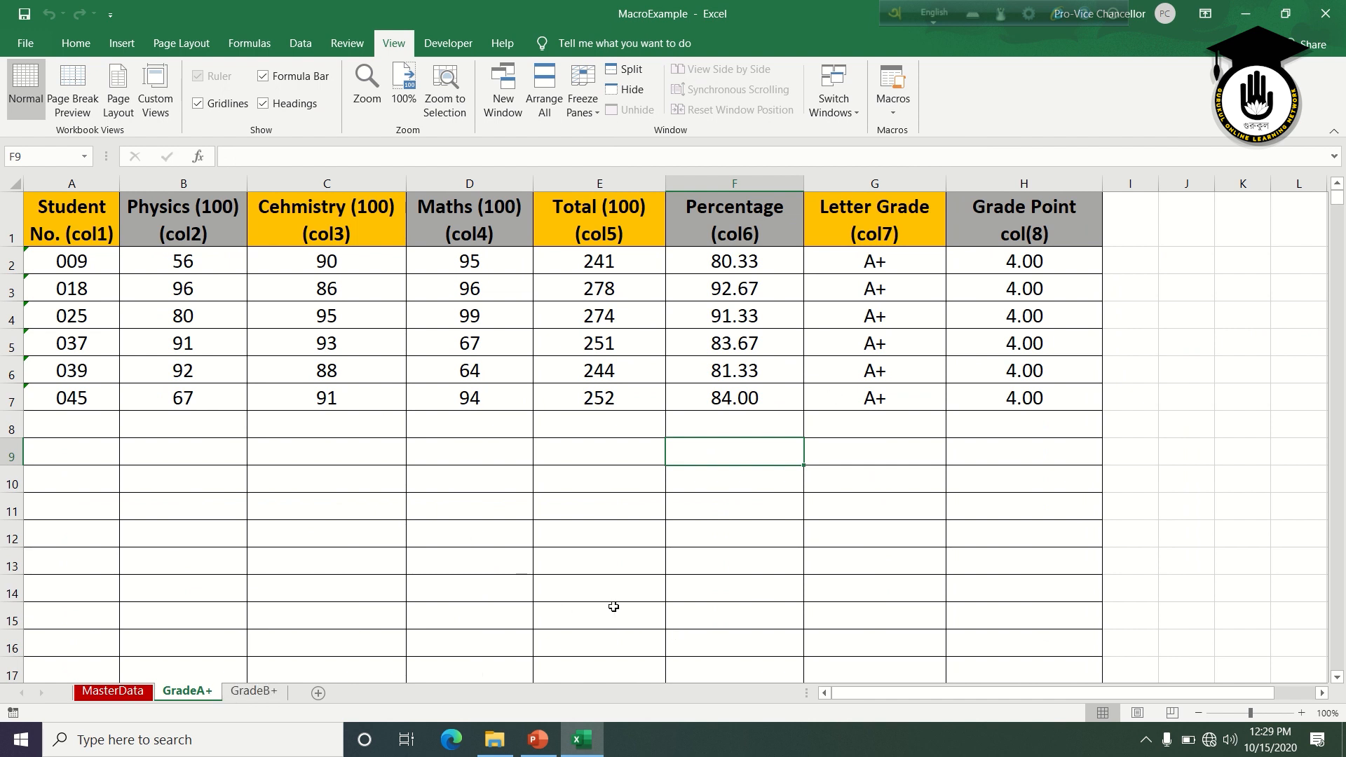
left_click(114, 693)
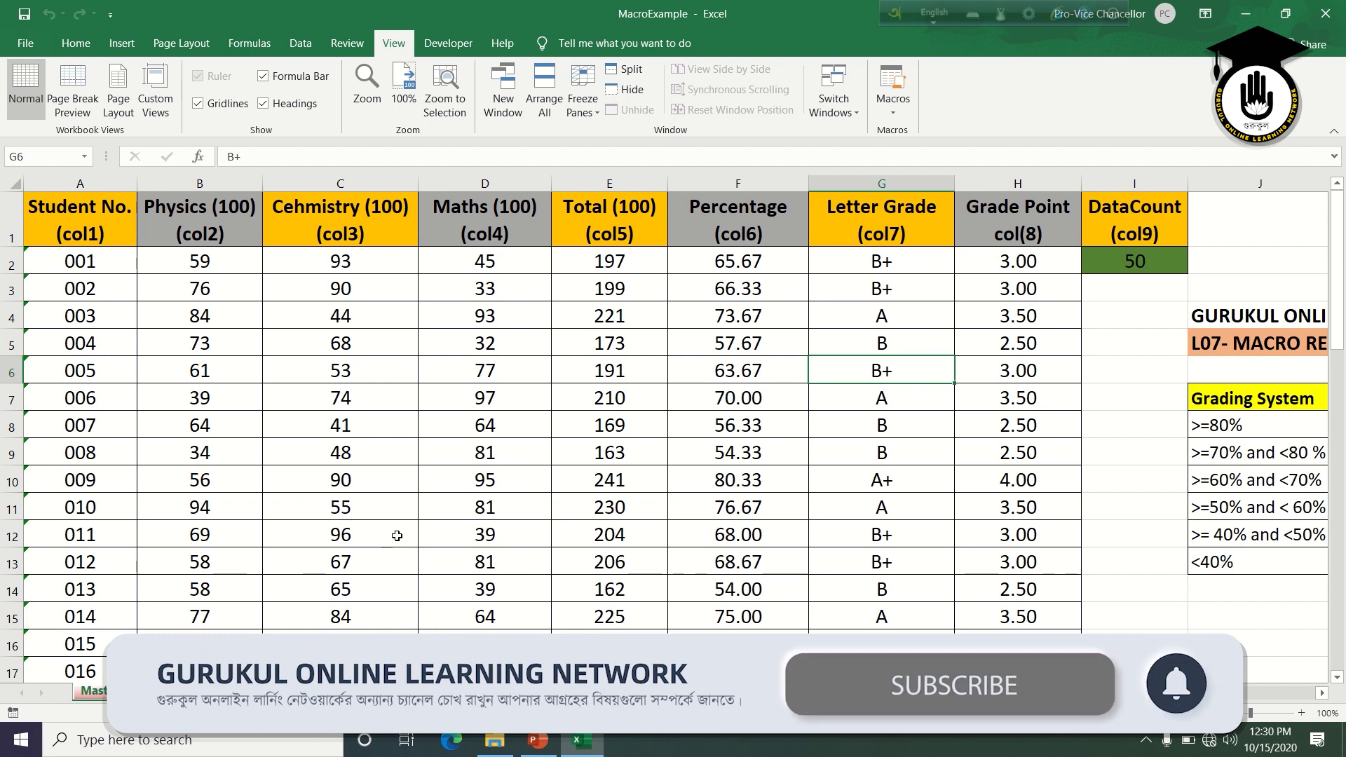
- Start recording a new macro named Bplusfilter, stored in This Workbook
scroll(806, 498, "right", 1)
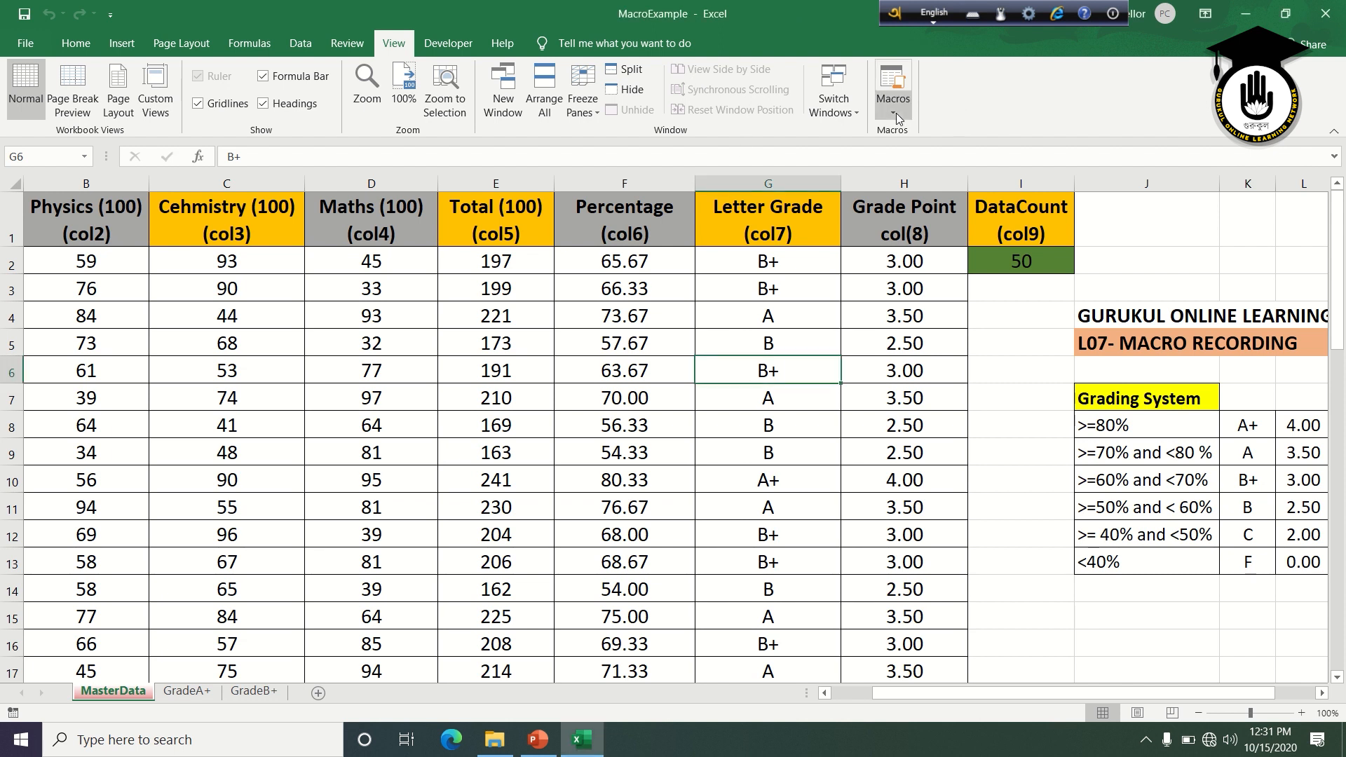
left_click(896, 114)
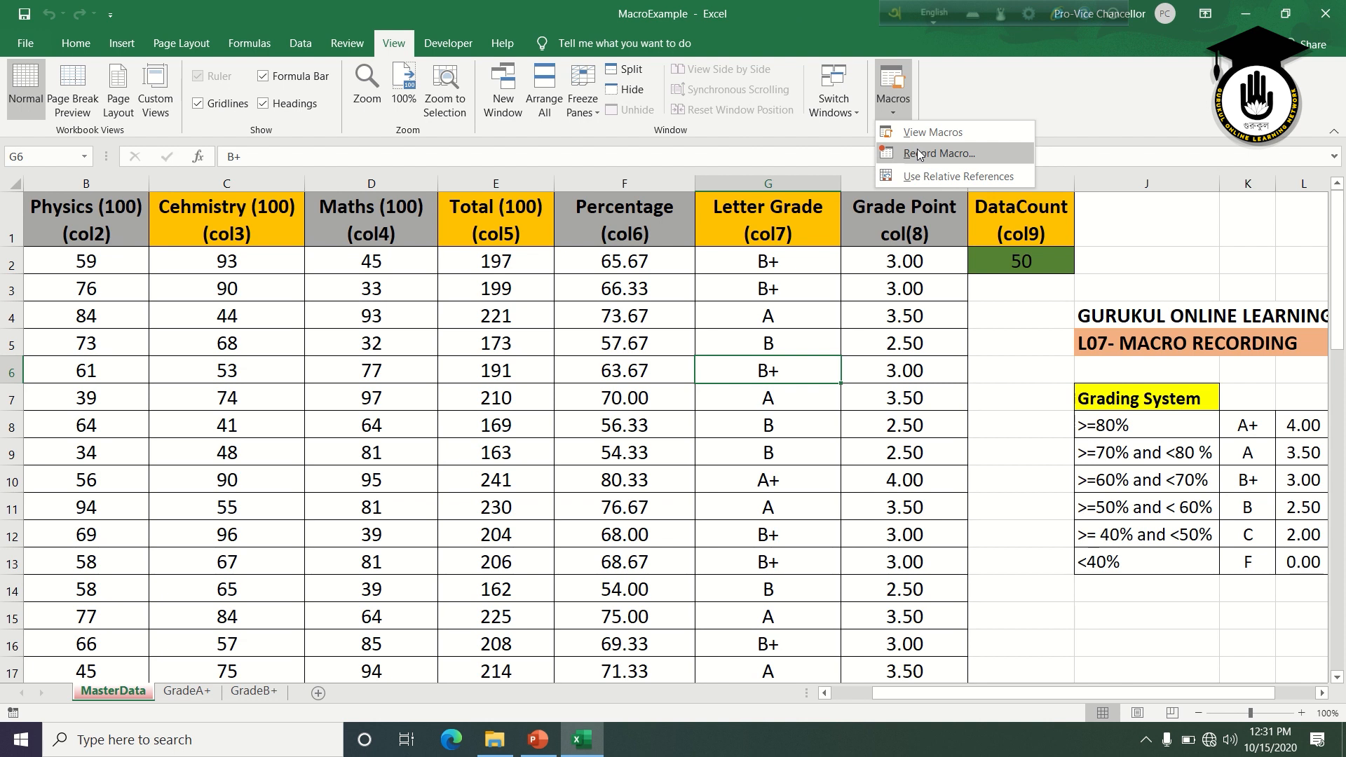
left_click(939, 153)
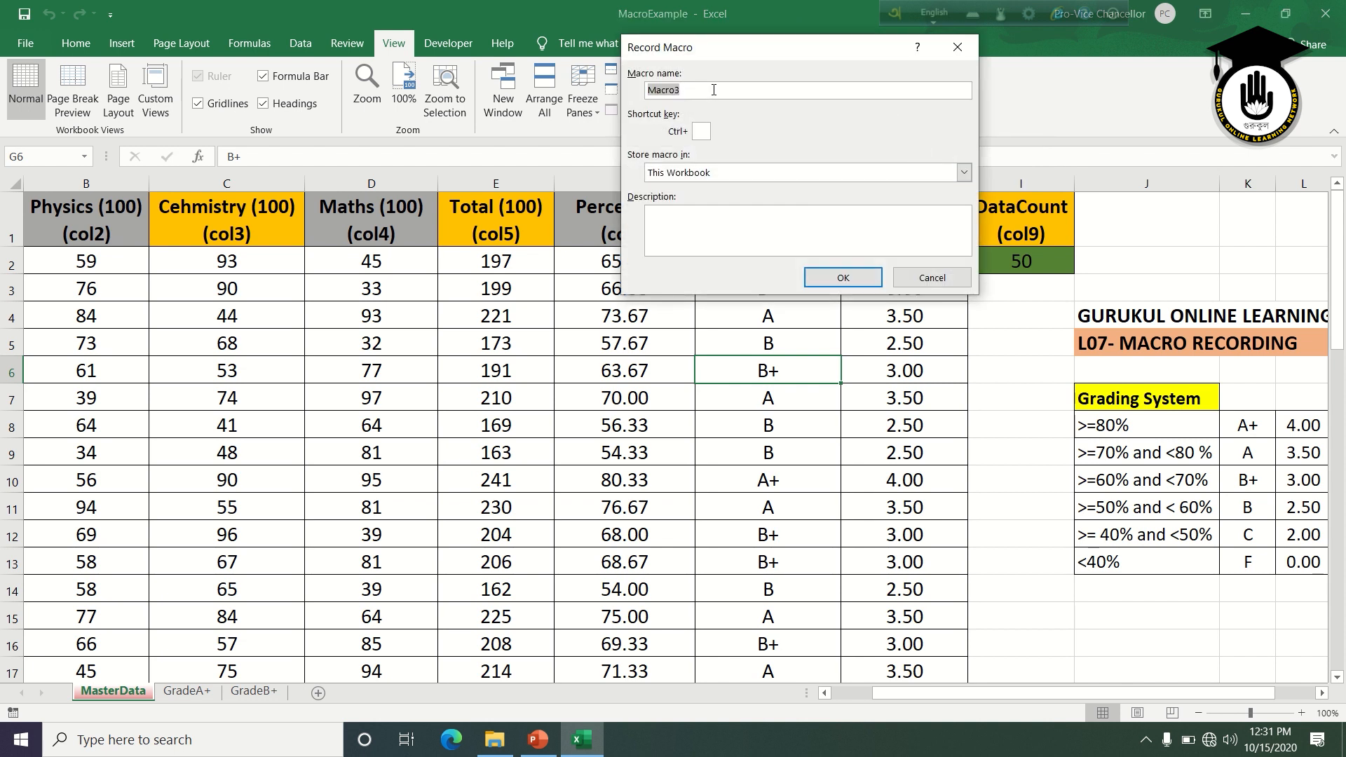
type("Bplusfilter")
left_click(843, 279)
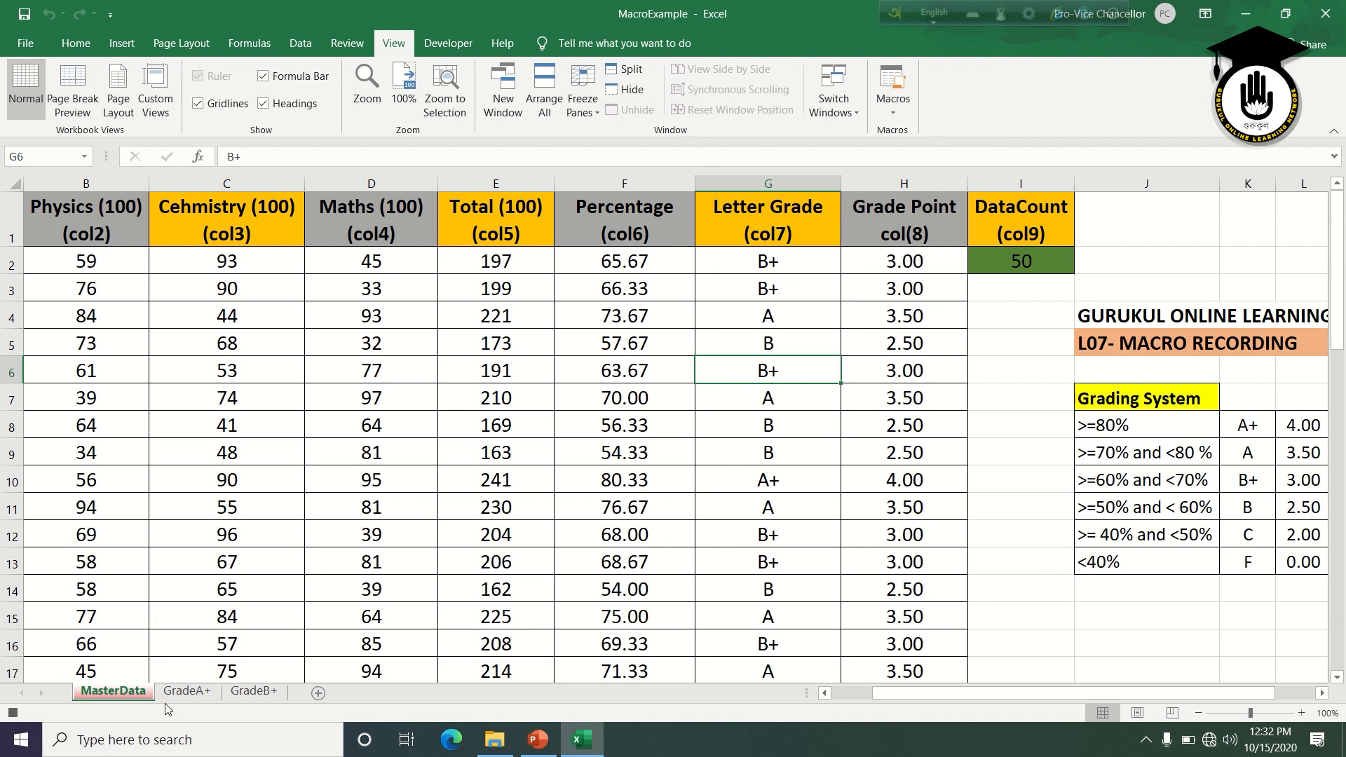
- Turn on filtering for columns A to H of the MasterData sheet, from Student No. to Grade Point
left_click_drag(903, 693, 180, 666)
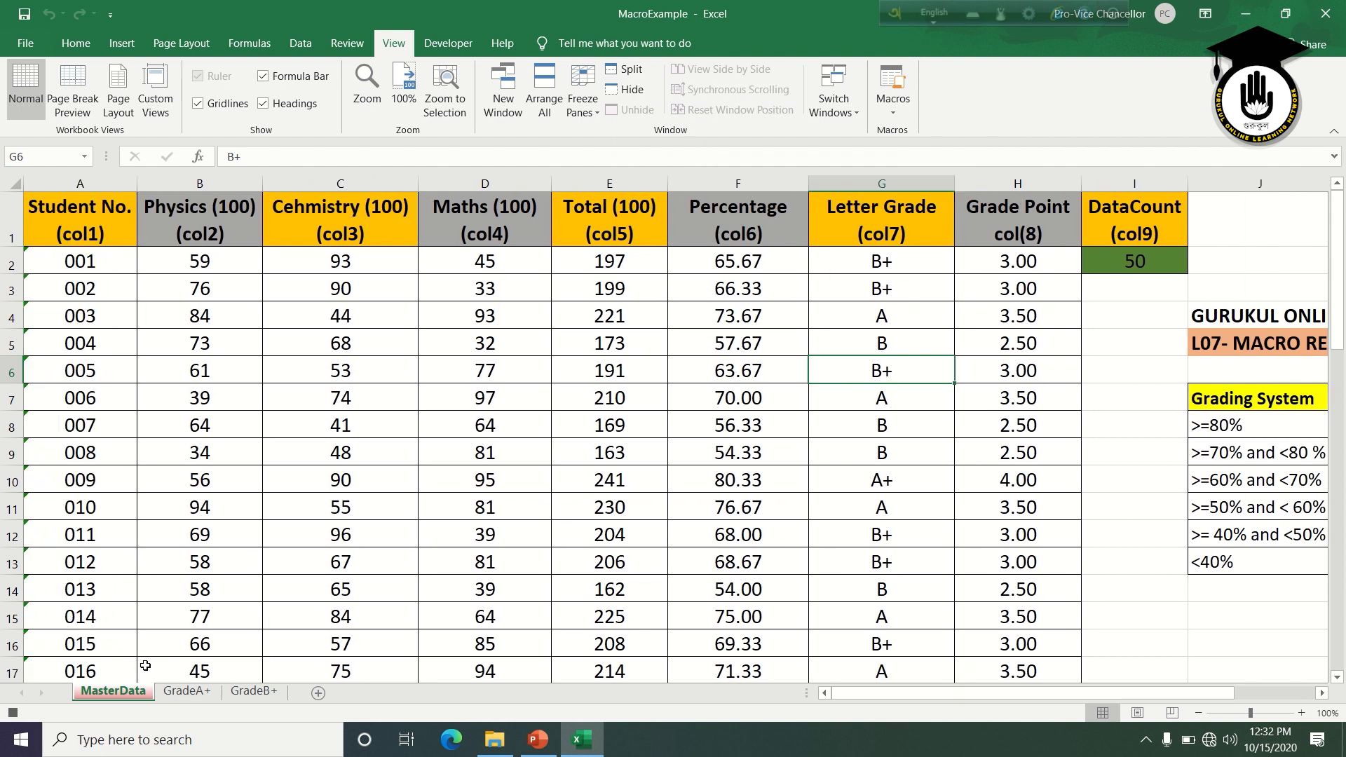
left_click(1322, 693)
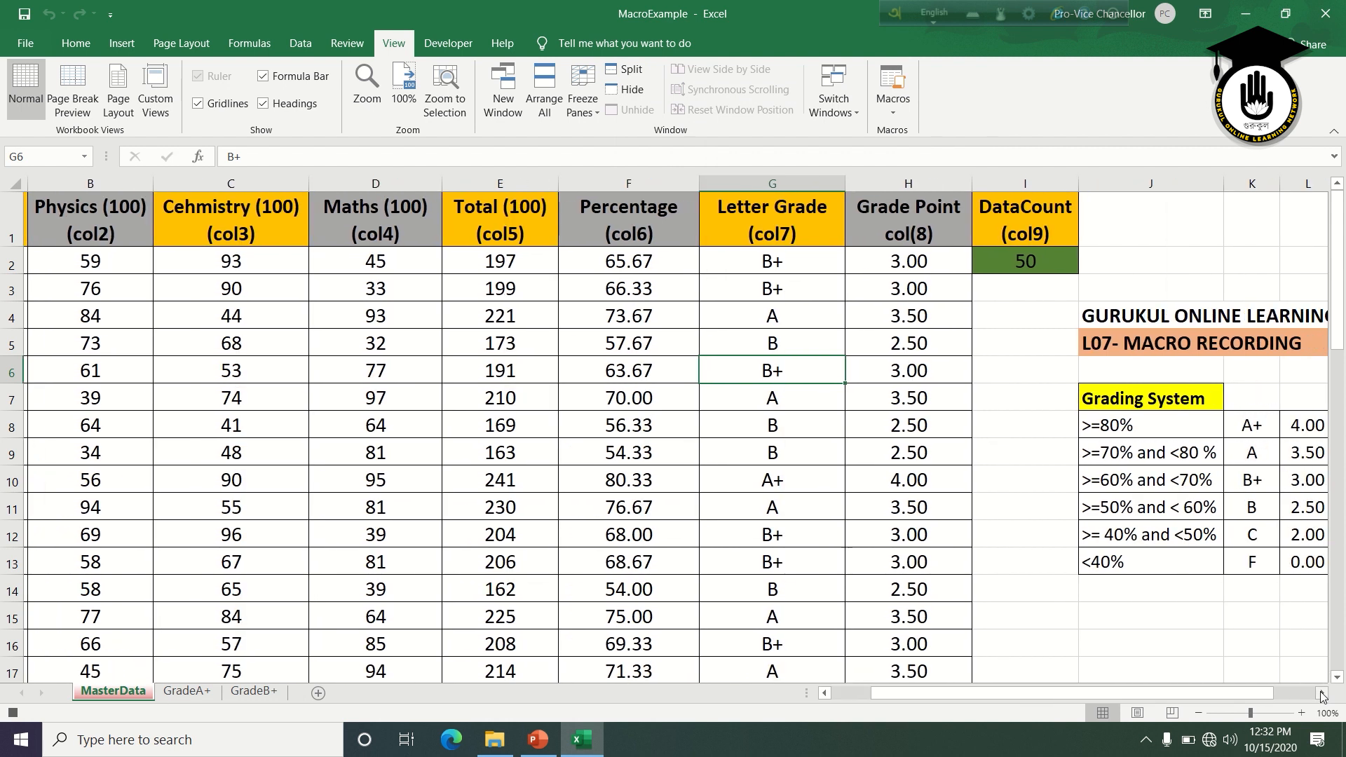
left_click(1323, 693)
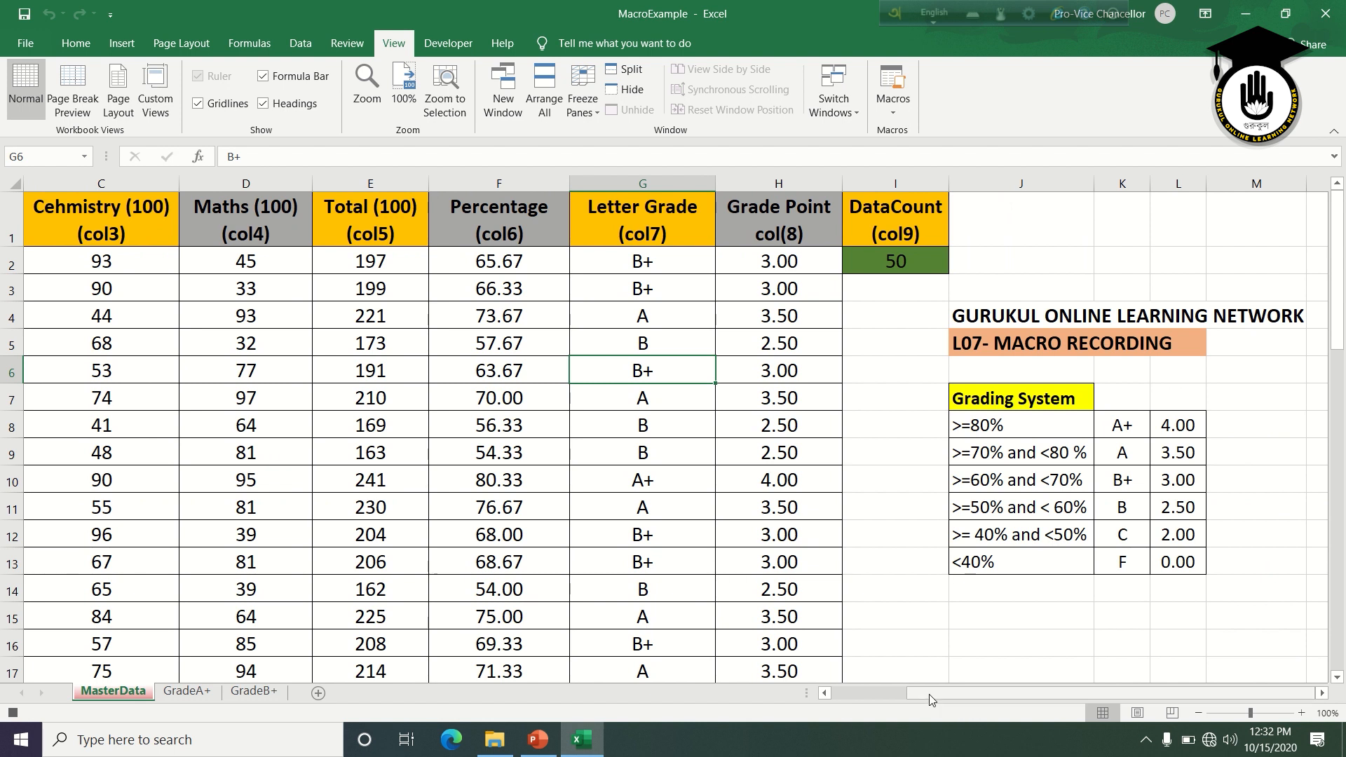
left_click_drag(932, 694, 854, 694)
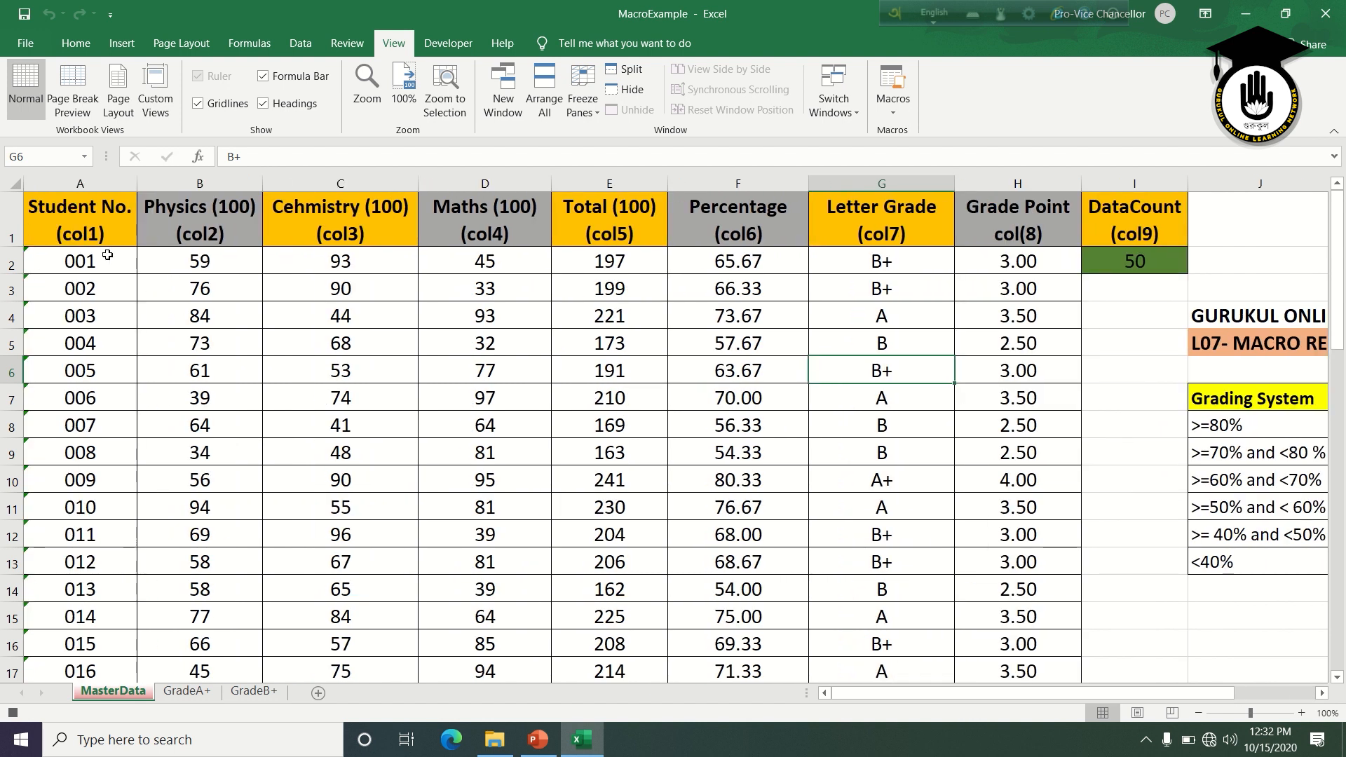
left_click_drag(96, 183, 997, 206)
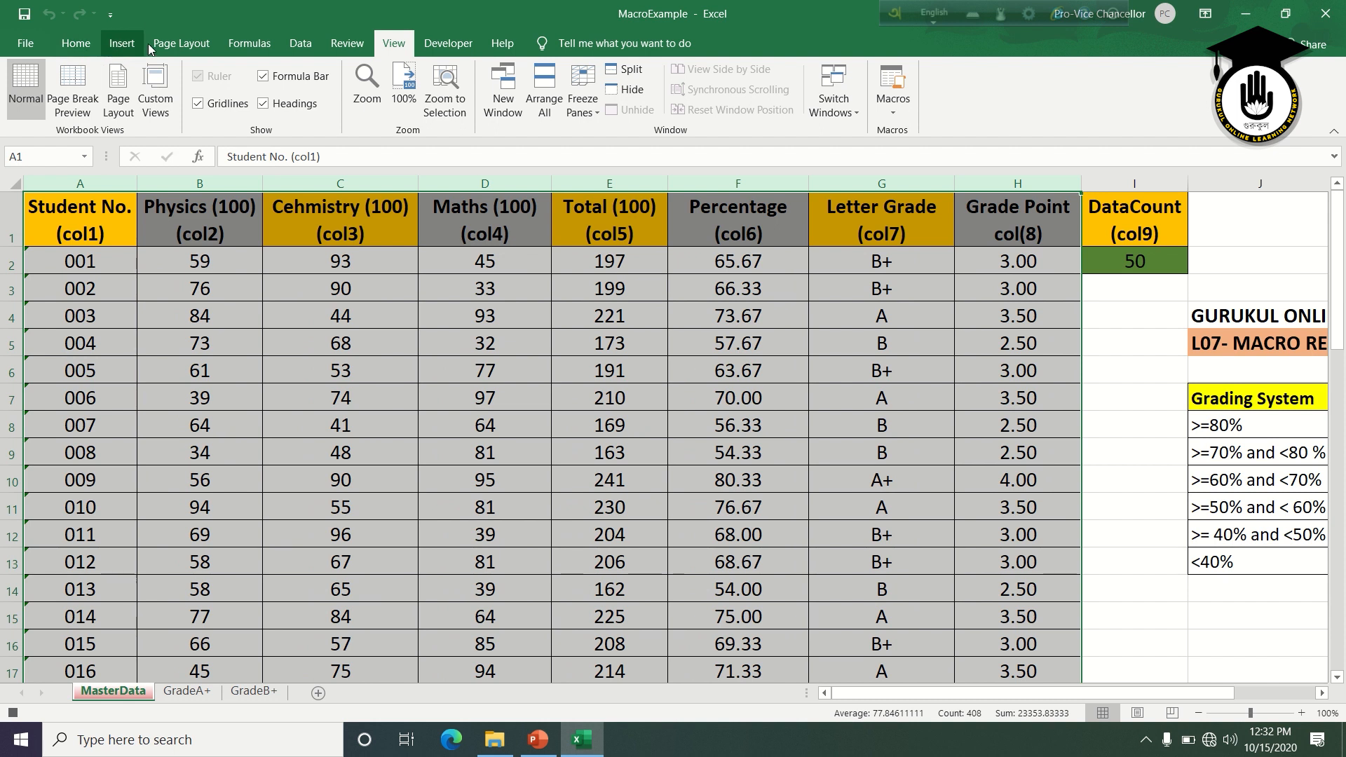
left_click(303, 44)
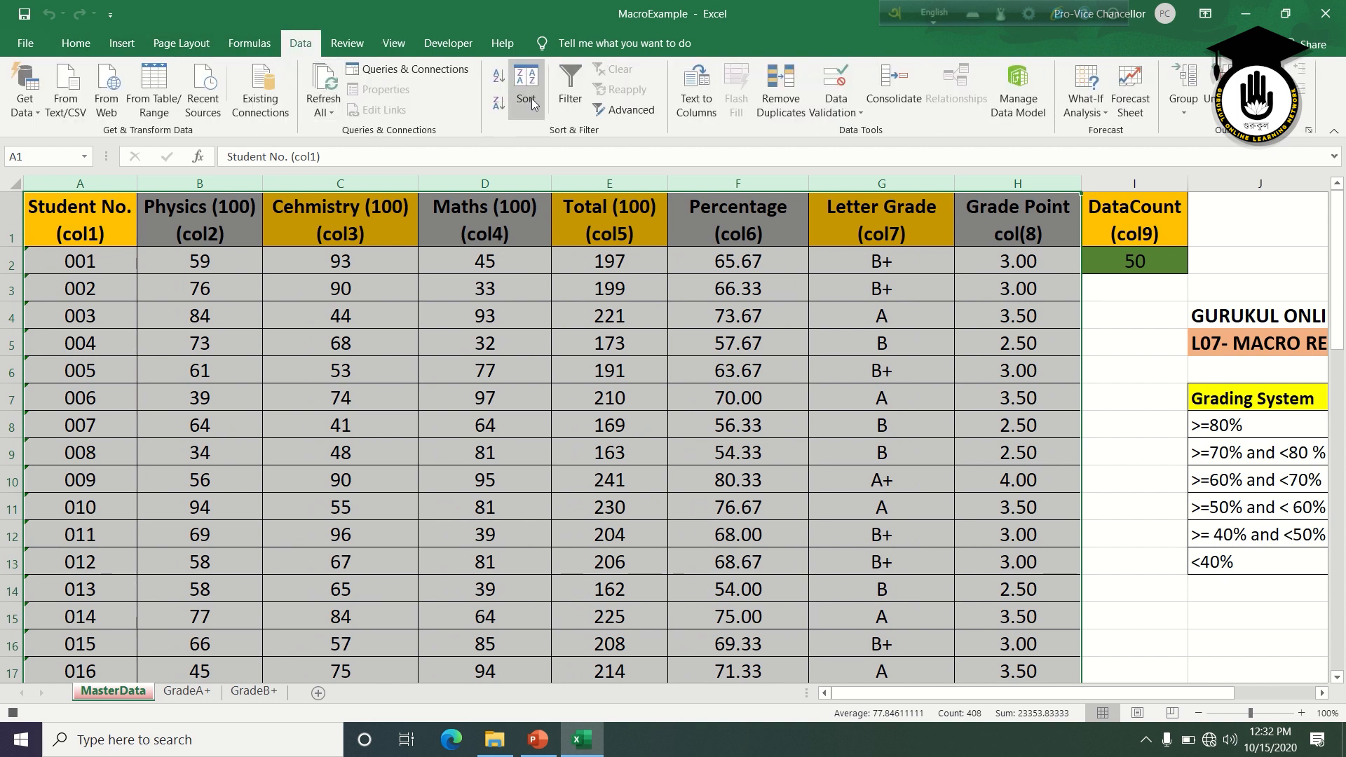
left_click(570, 90)
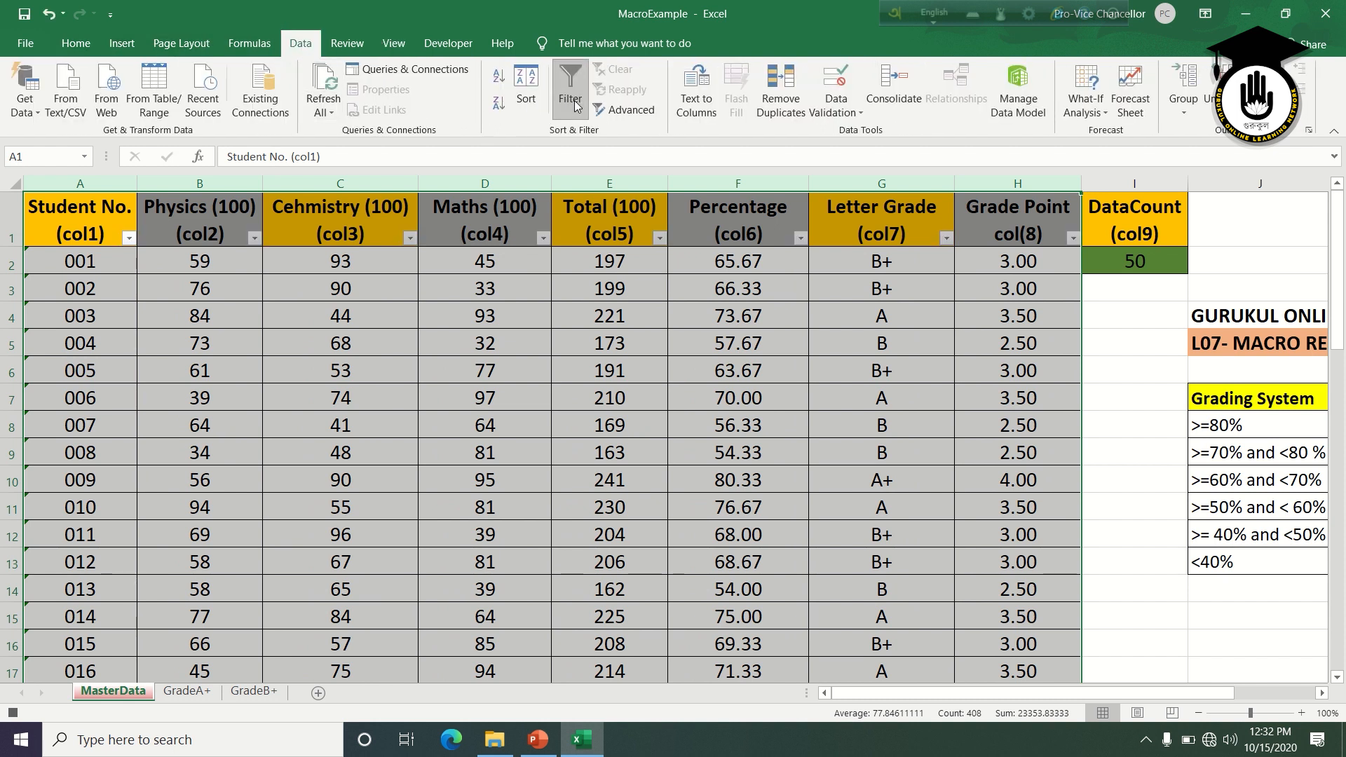
- Filter the Percentage column with a custom filter for values greater than or equal to 60 and less than 70
left_click(800, 238)
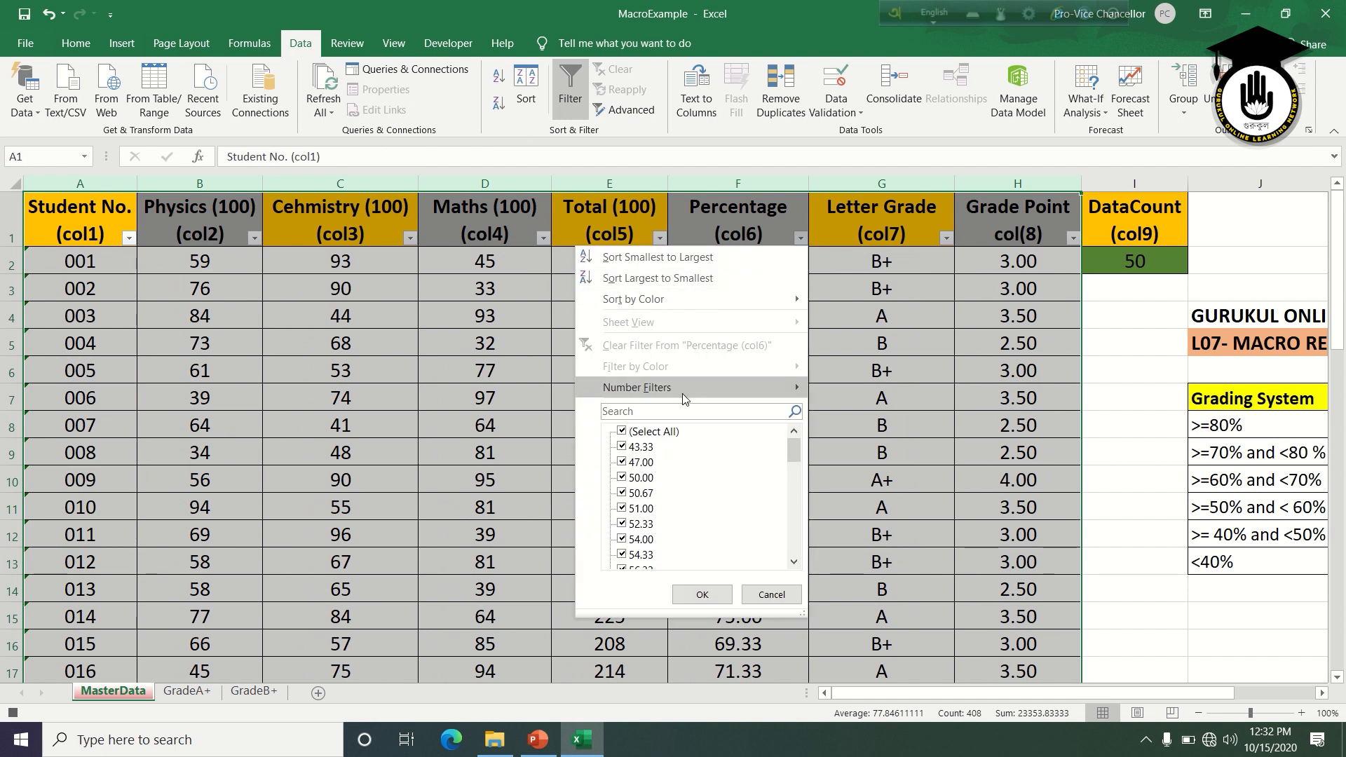
mouse_move(688, 394)
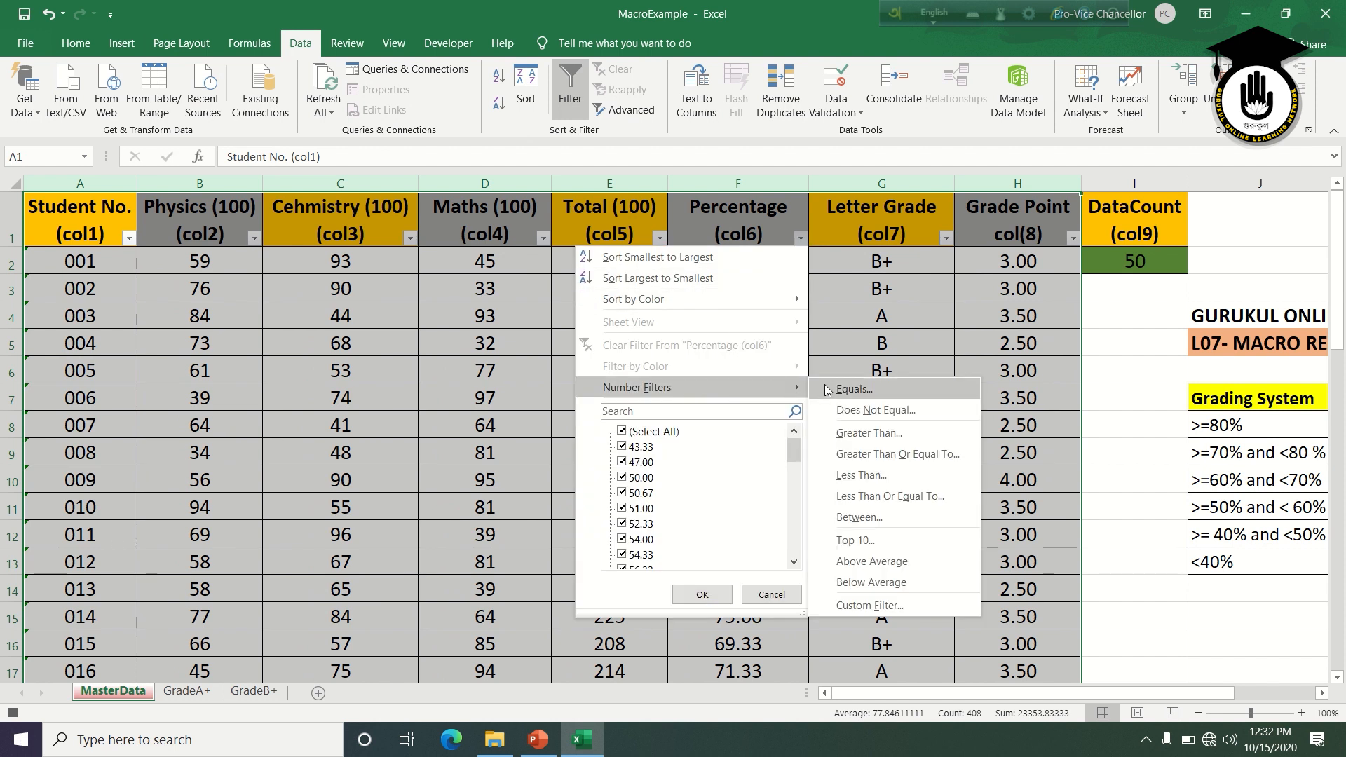
left_click(893, 607)
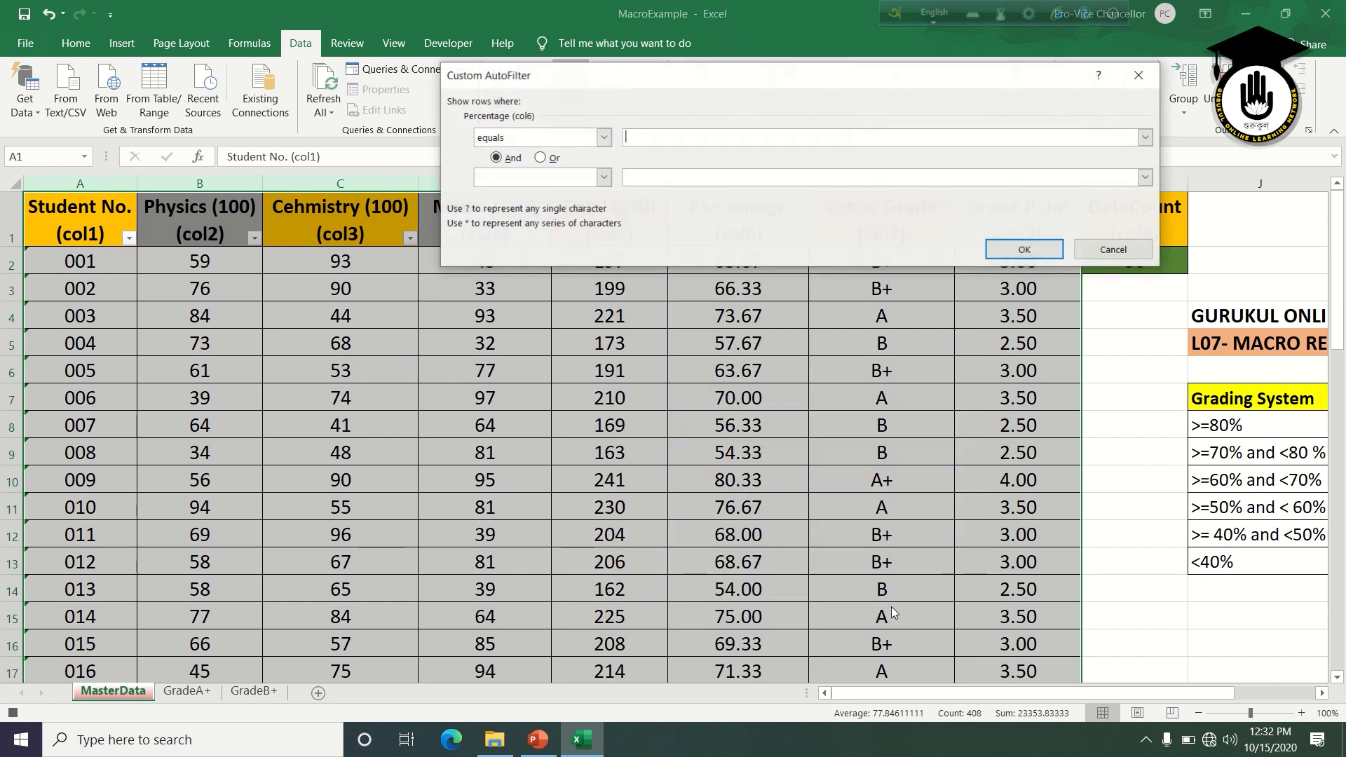
left_click(604, 137)
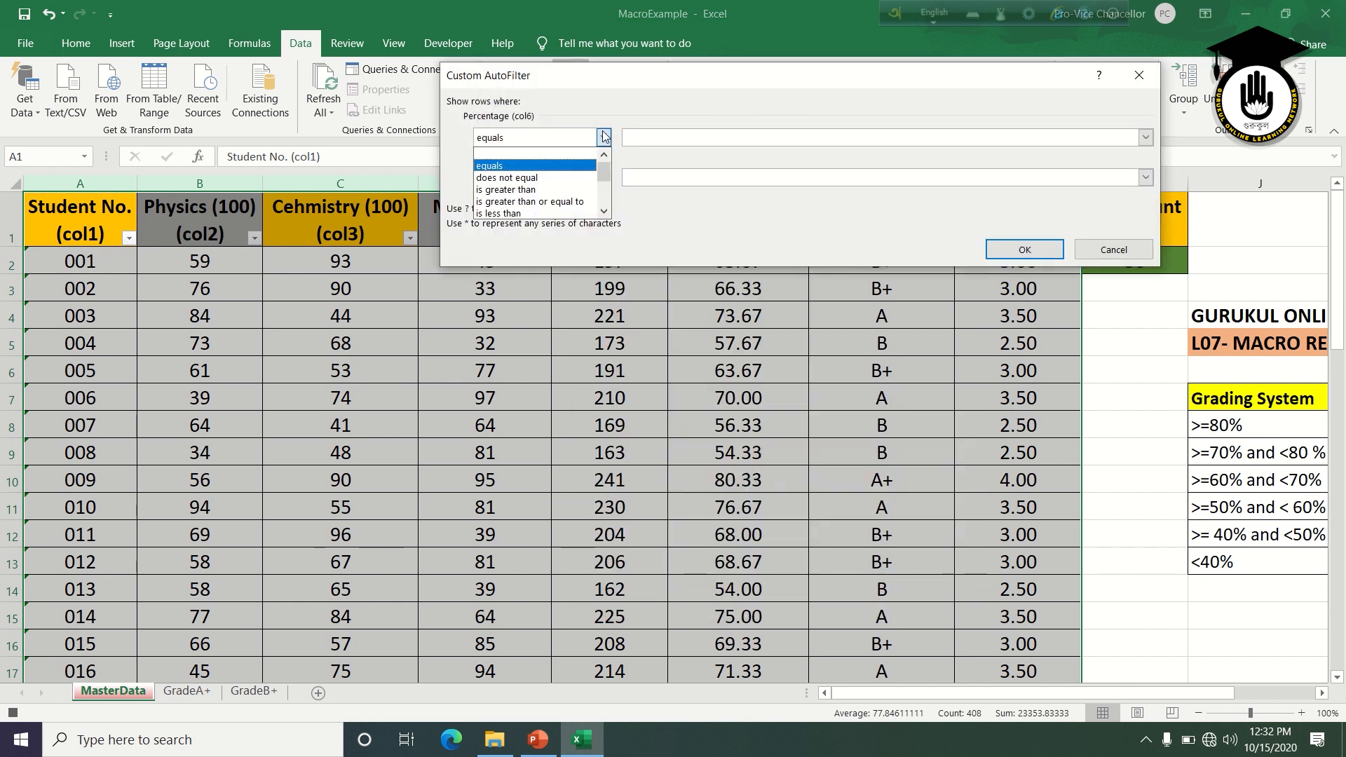
left_click(533, 202)
left_click(641, 136)
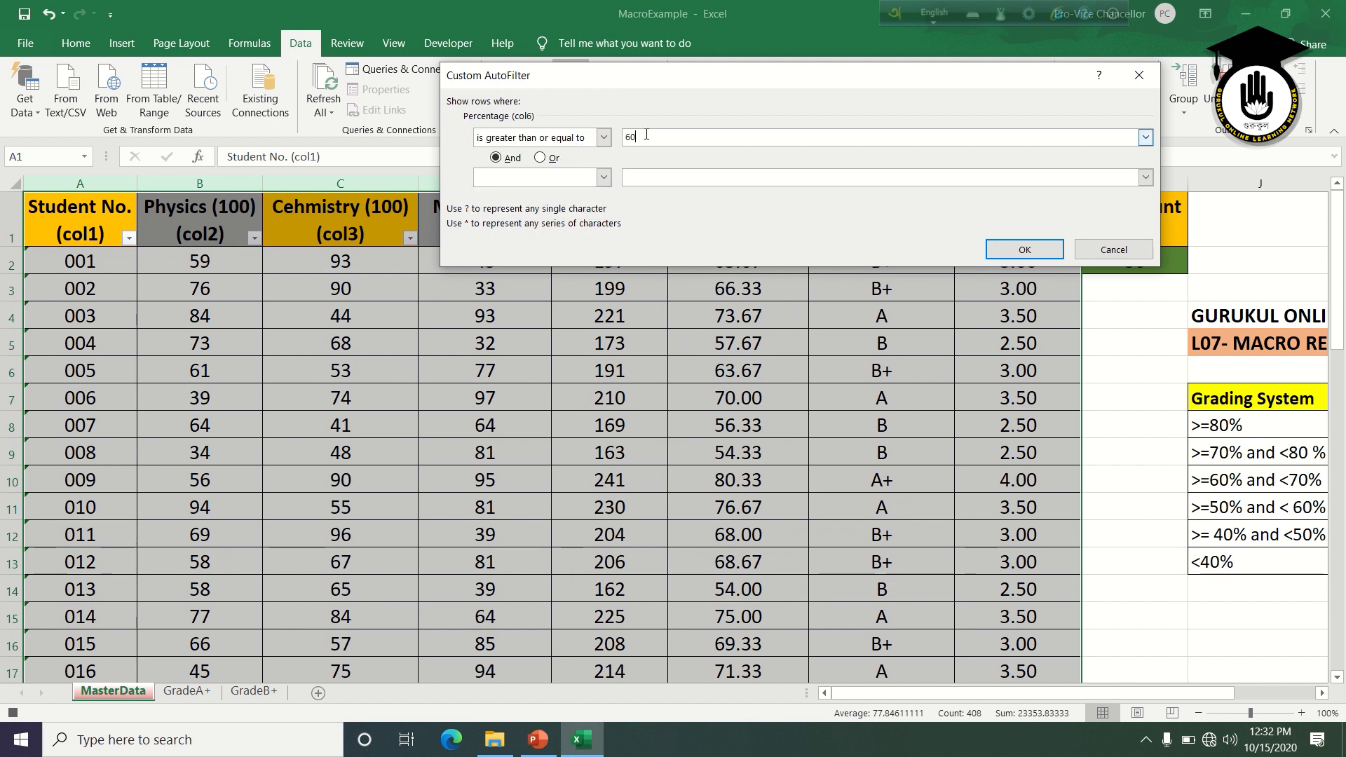
left_click(604, 177)
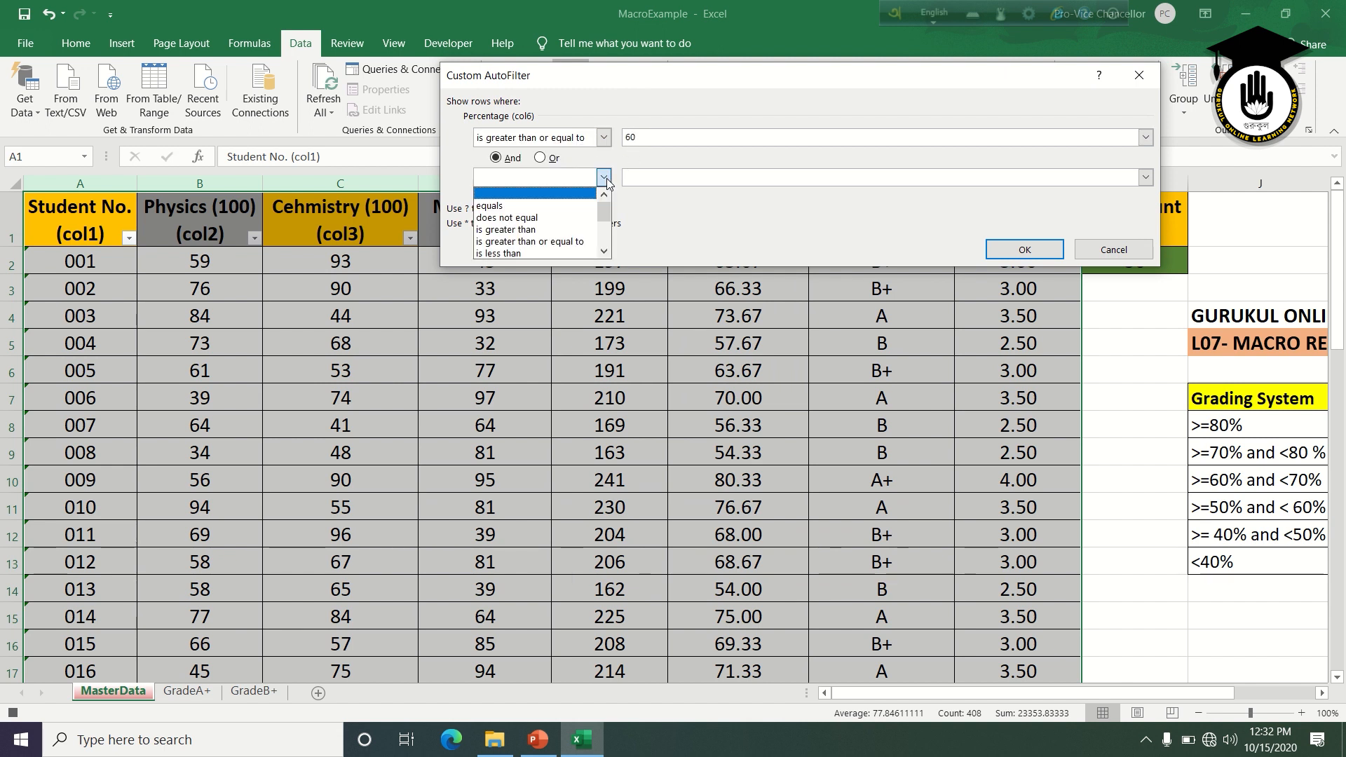
left_click(526, 254)
left_click(691, 176)
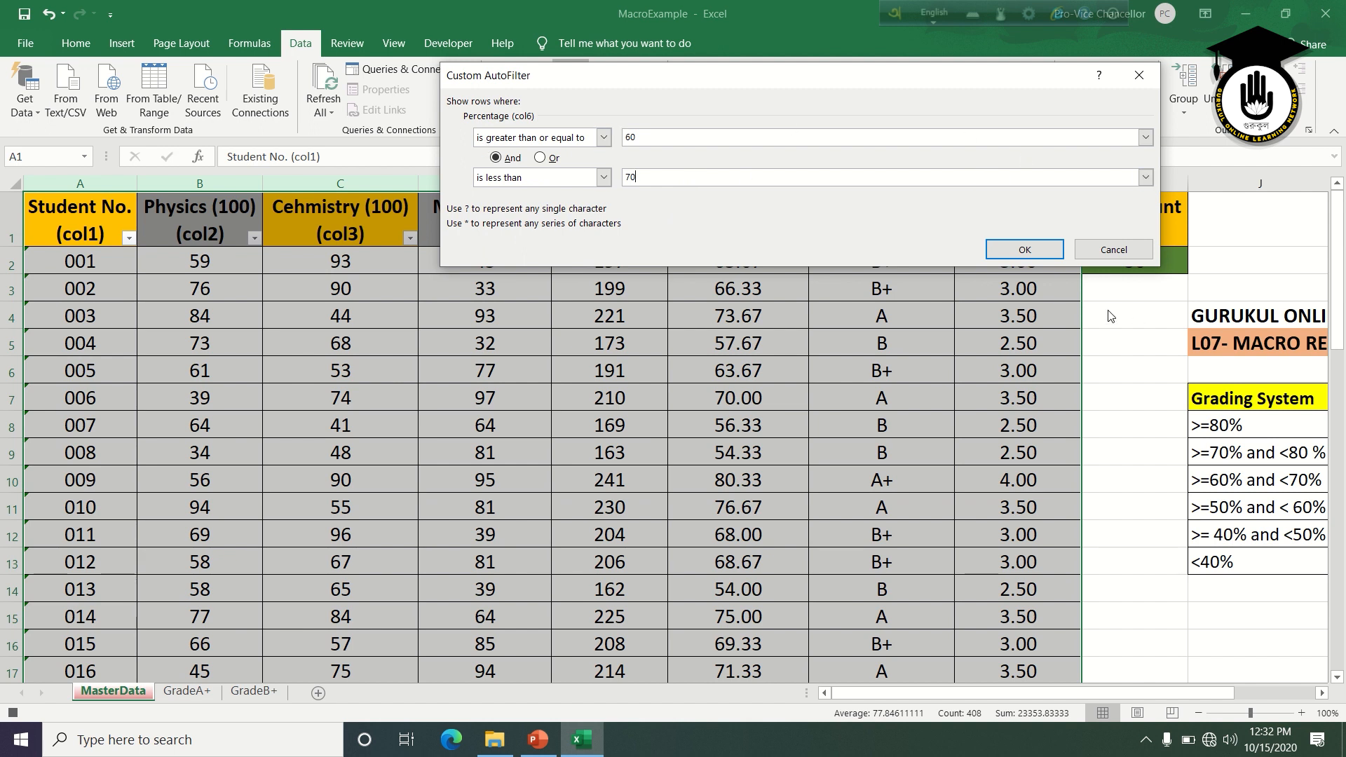
left_click(1025, 251)
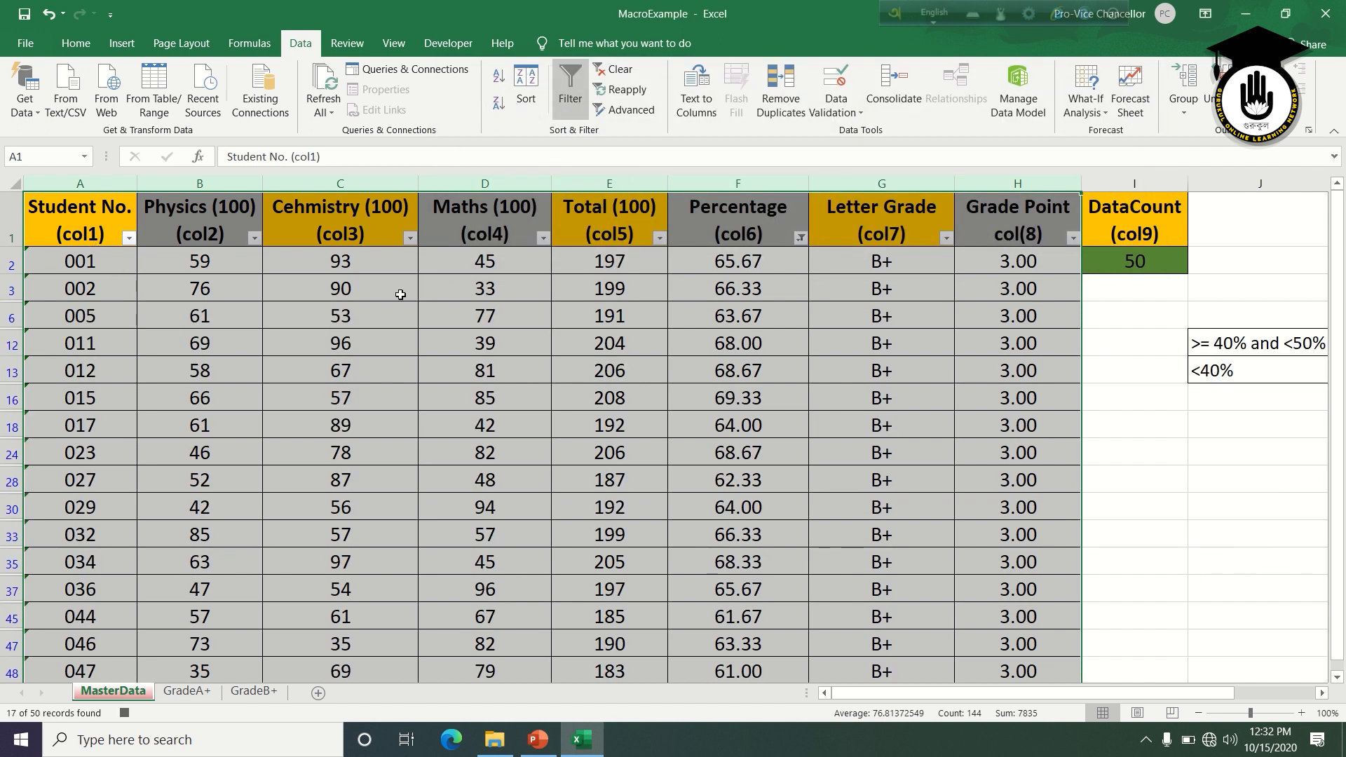
- Copy the filtered student records from Student No. through Letter Grade and paste them into the GradeB+ sheet starting at cell A2
scroll(948, 498, "down", 2)
scroll(948, 501, "up", 2)
left_click_drag(100, 263, 845, 358)
key("ctrl+shift+Down")
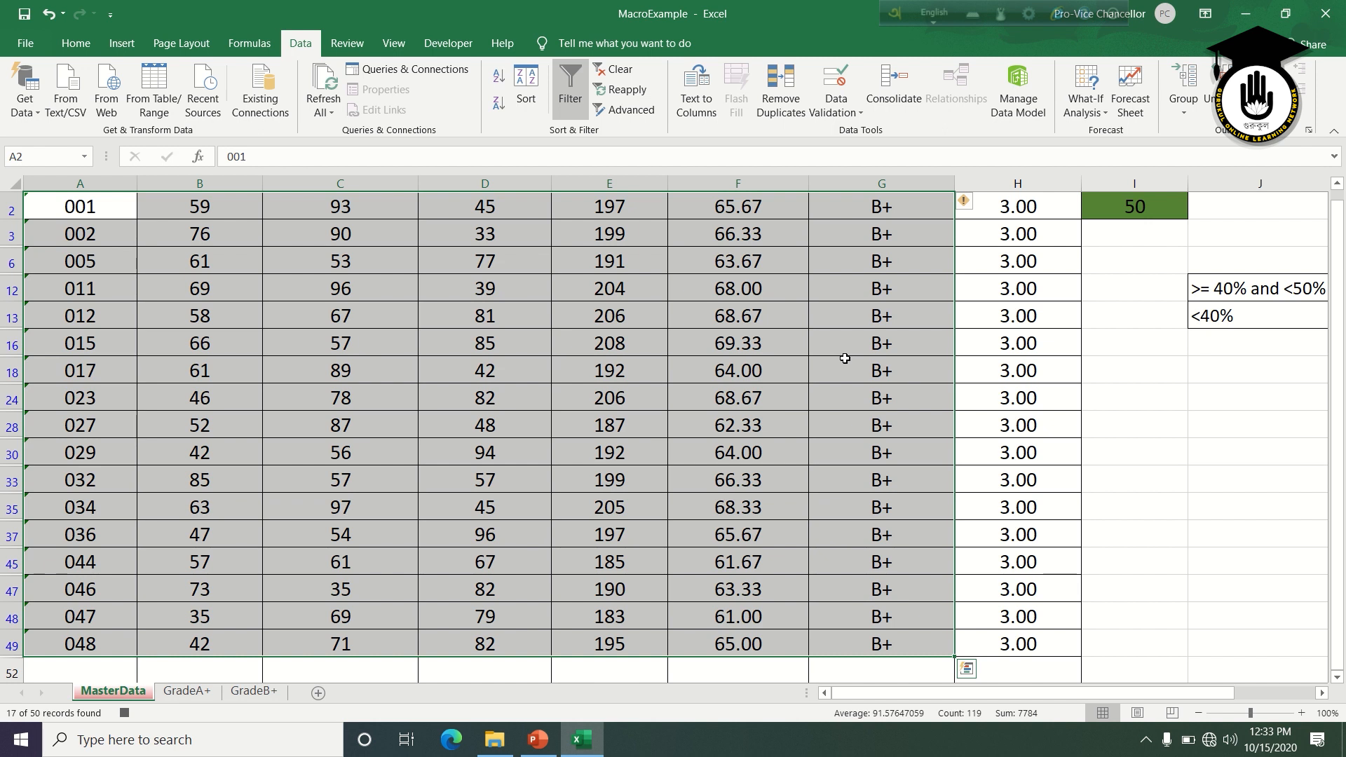
key("ctrl+c")
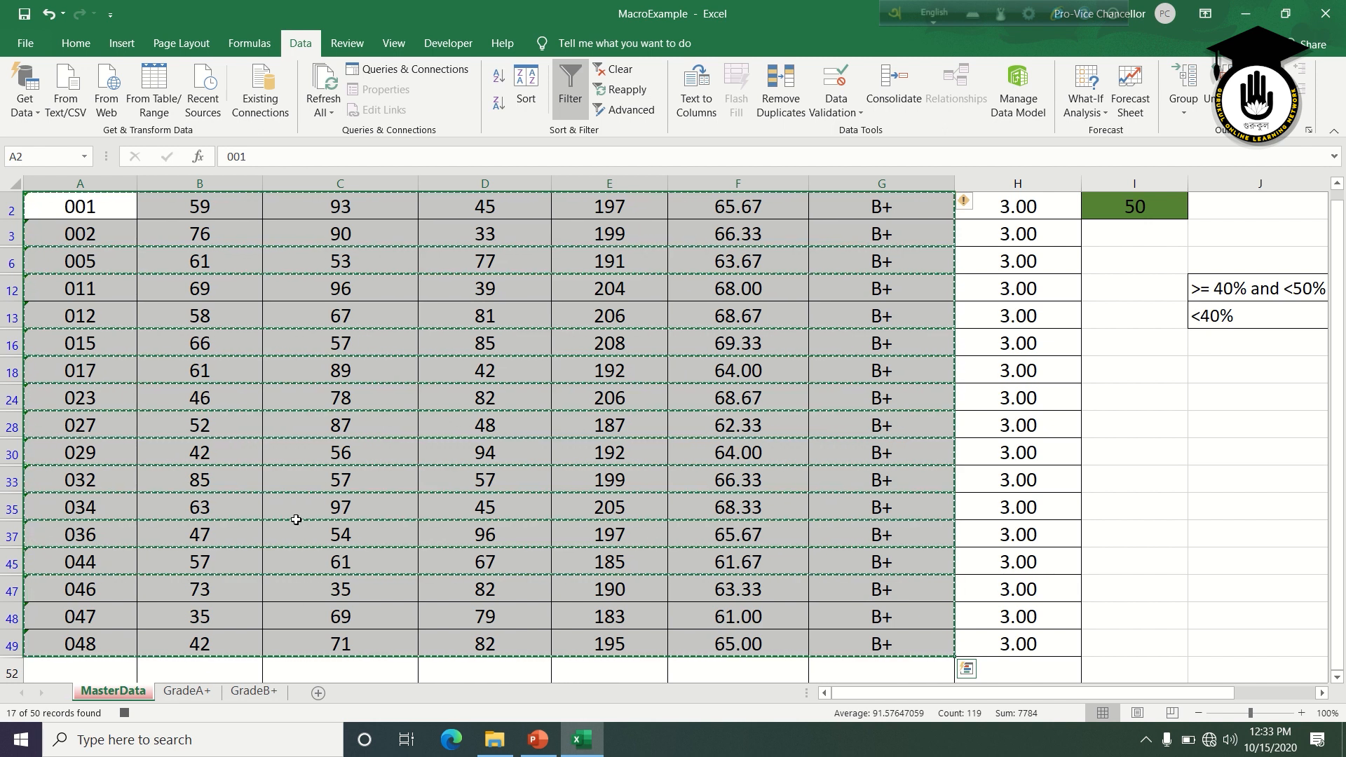
left_click(260, 684)
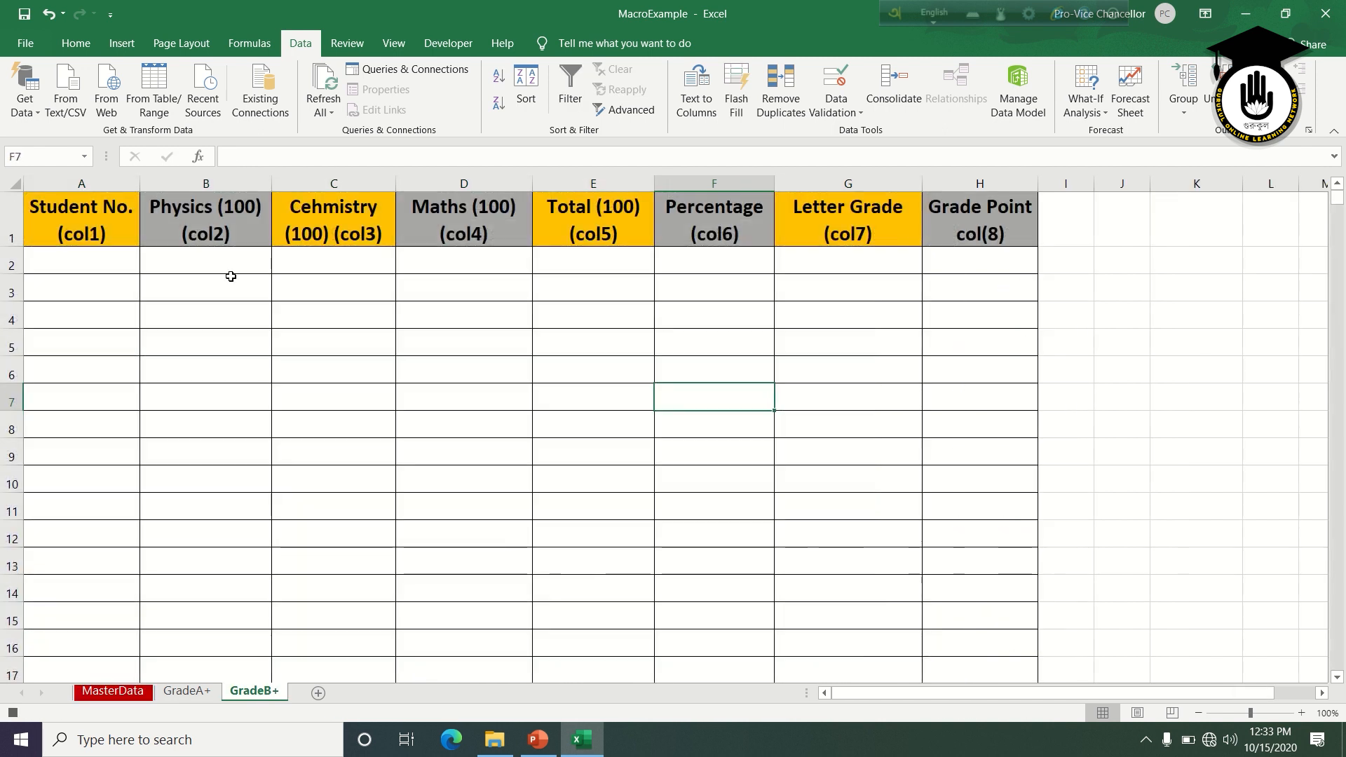
right_click(84, 258)
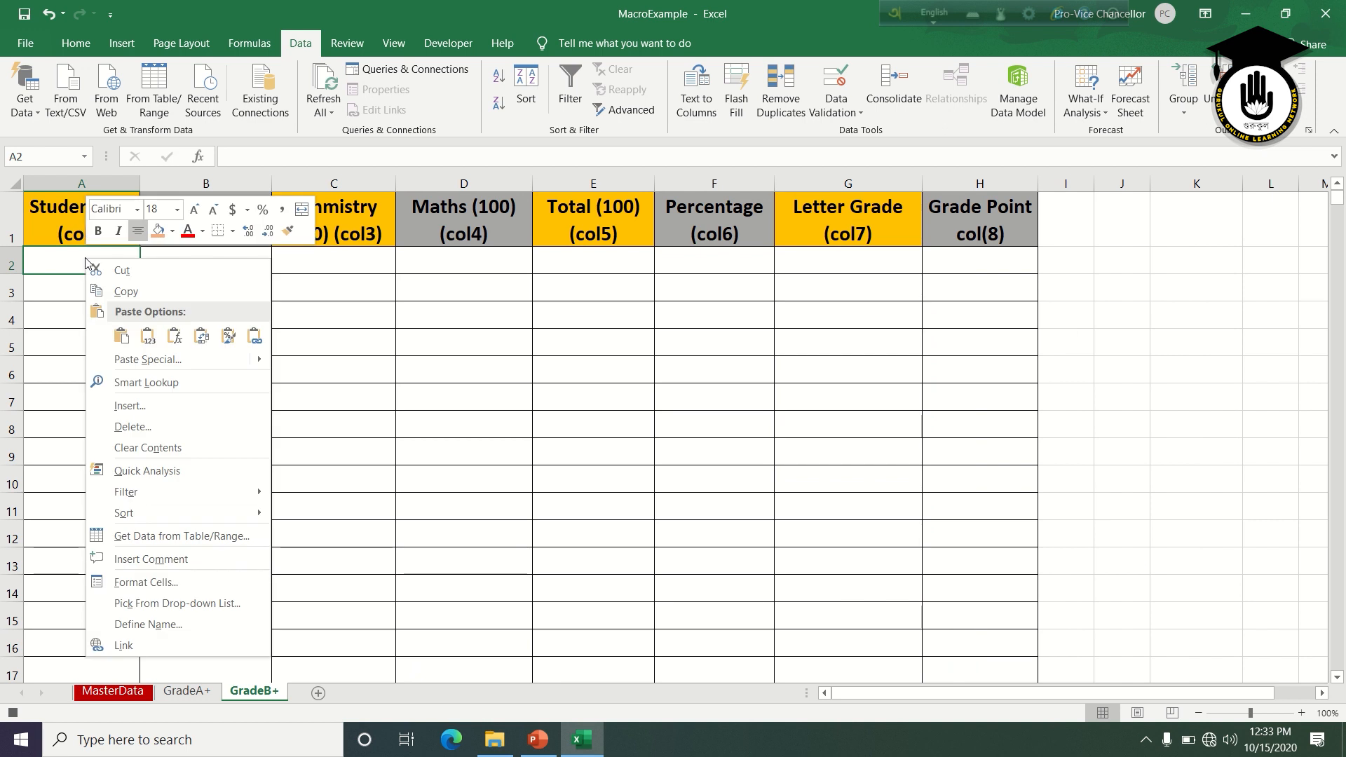
left_click(125, 339)
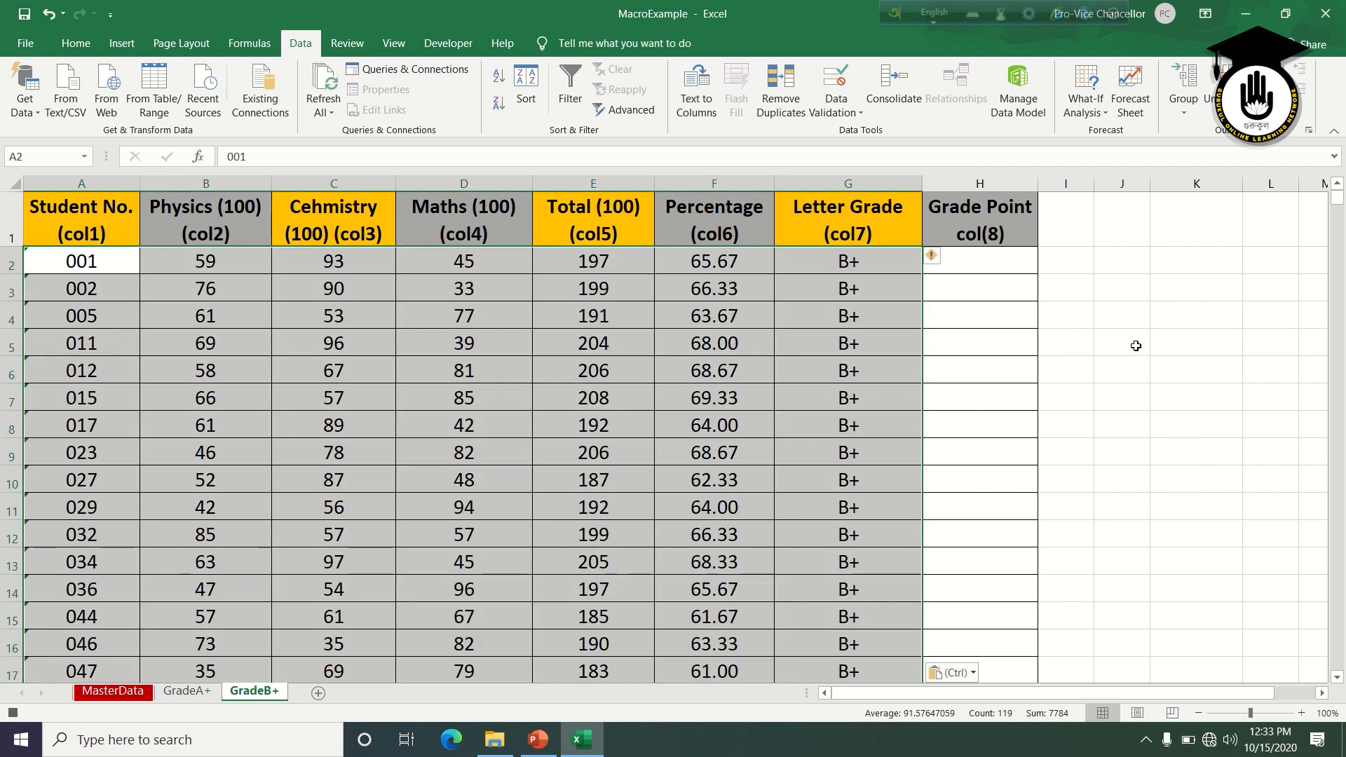
left_click(1137, 346)
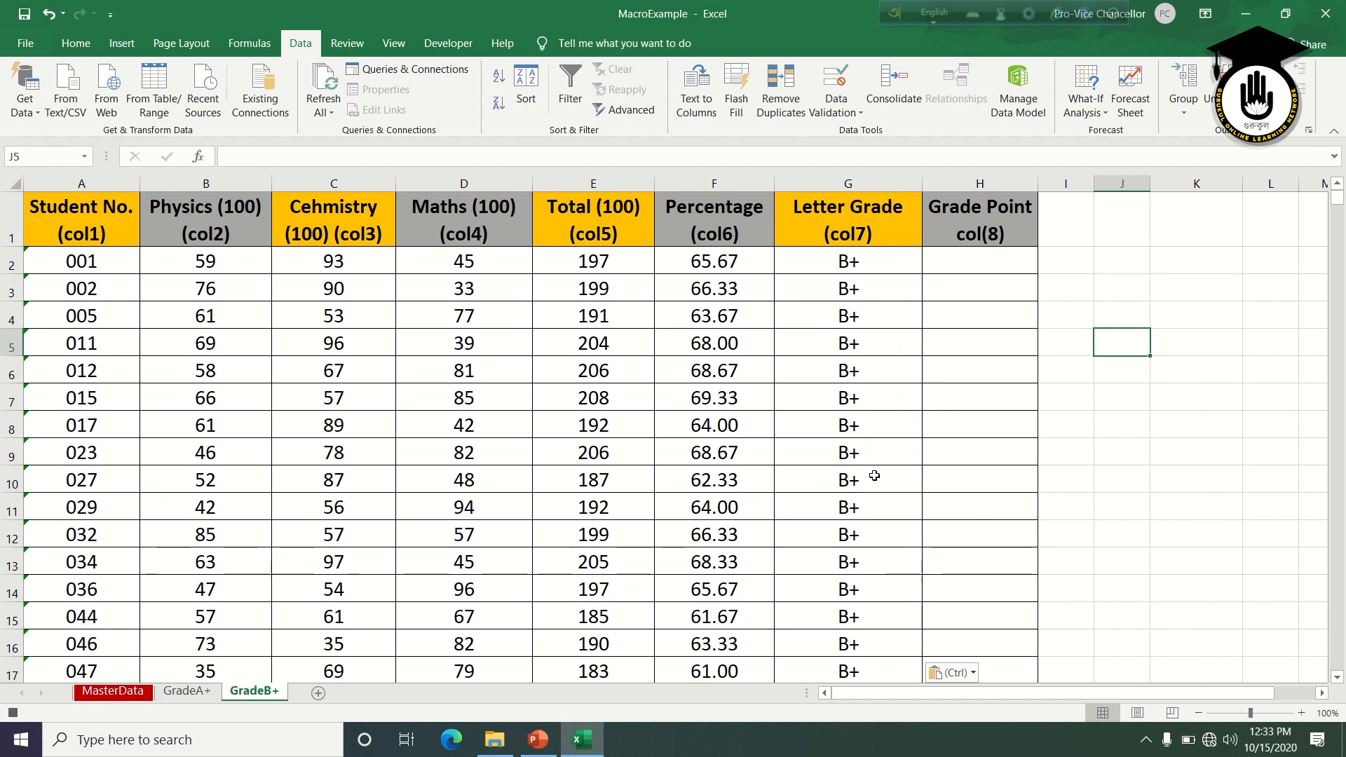
- Clear the Percentage filter on the MasterData sheet and turn filtering off
left_click(193, 692)
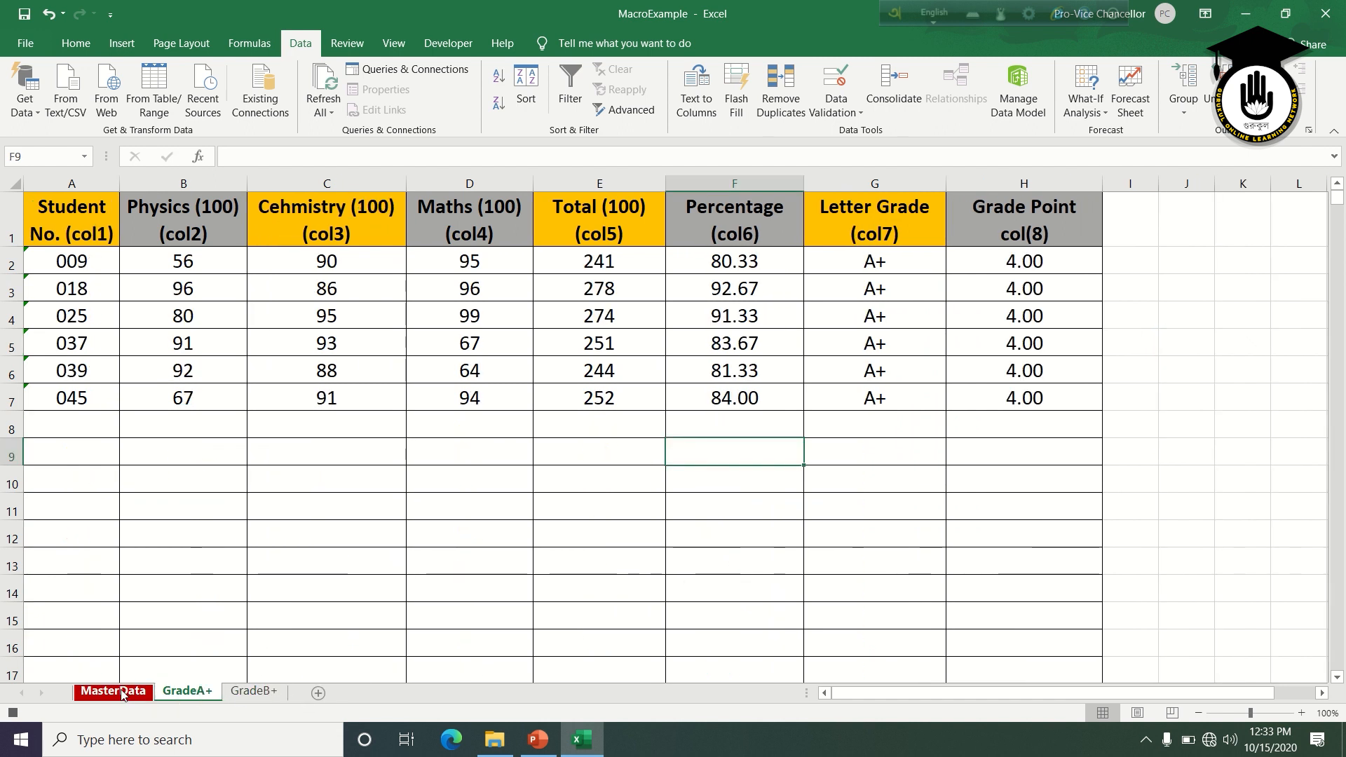
left_click(268, 692)
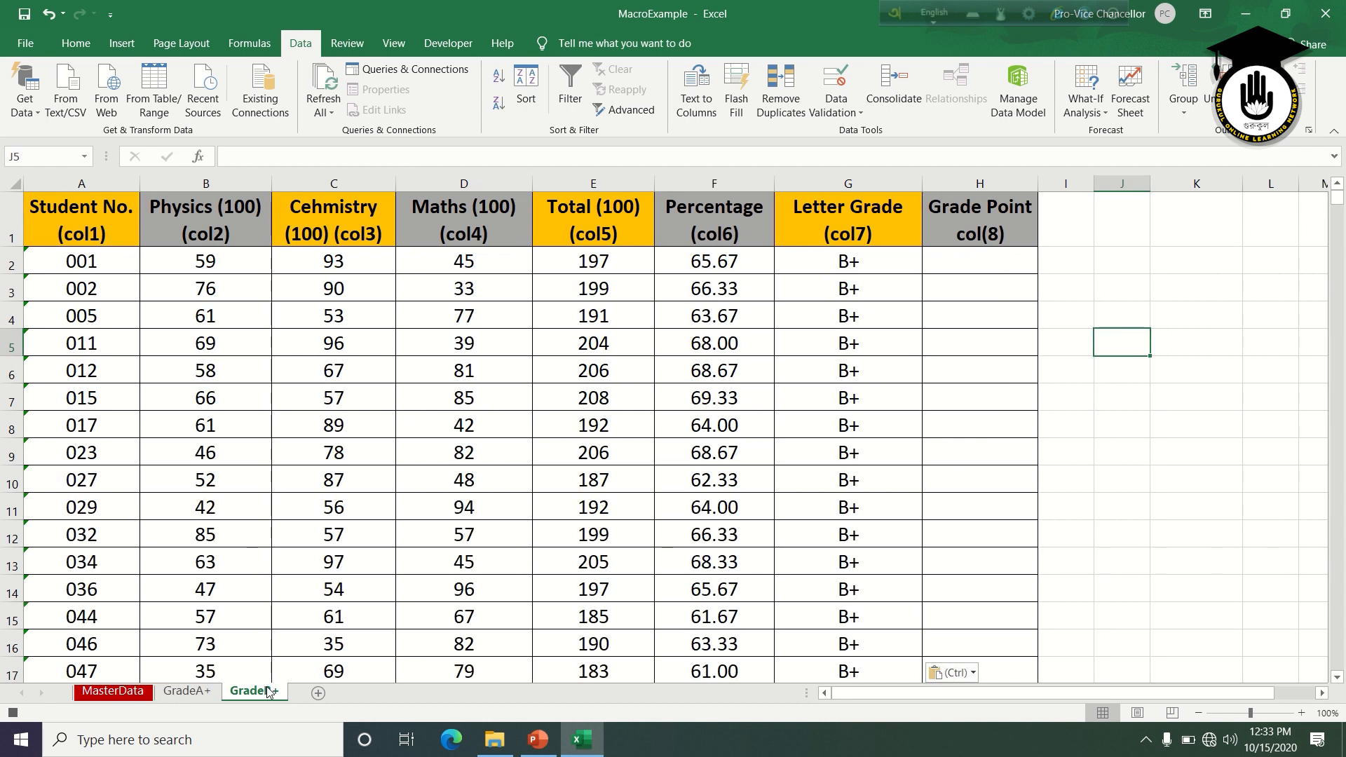
left_click(114, 693)
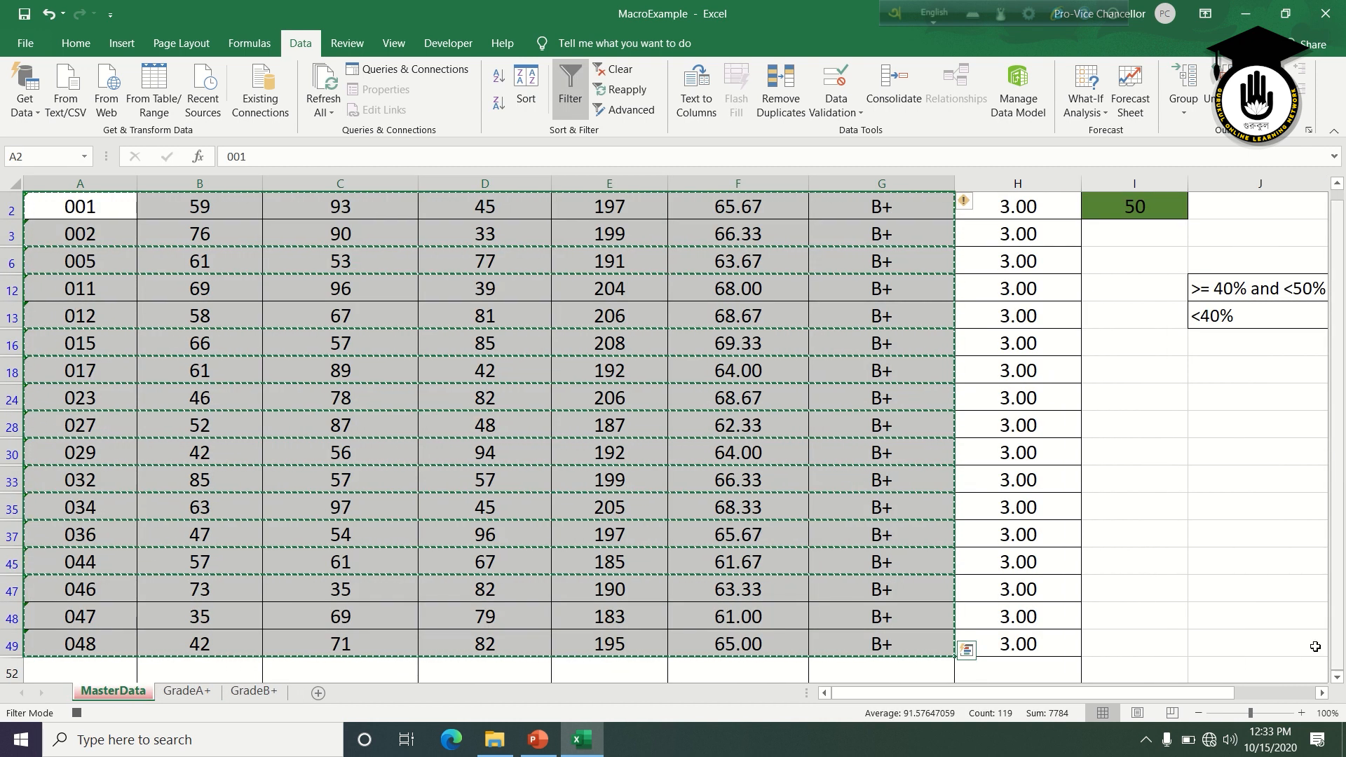
scroll(1340, 215, "up", 1)
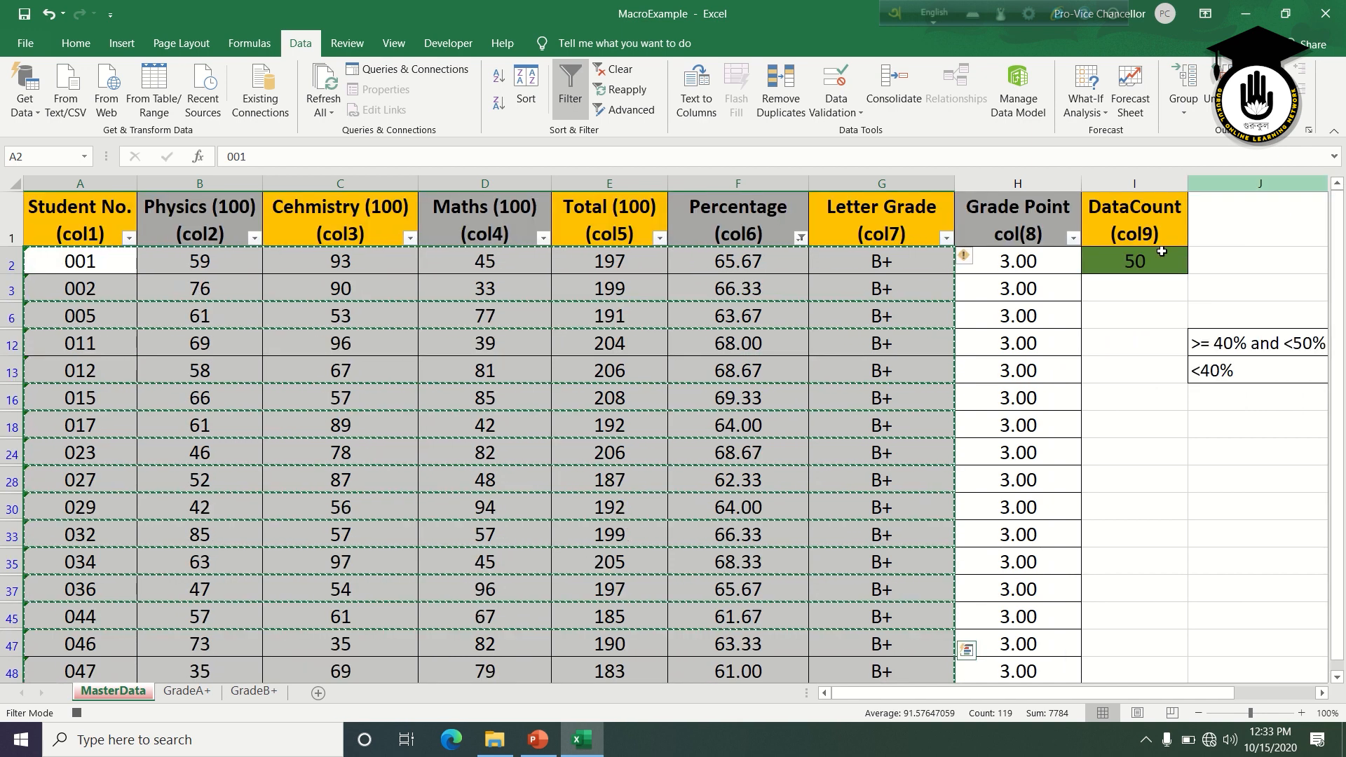
left_click(627, 69)
left_click(570, 87)
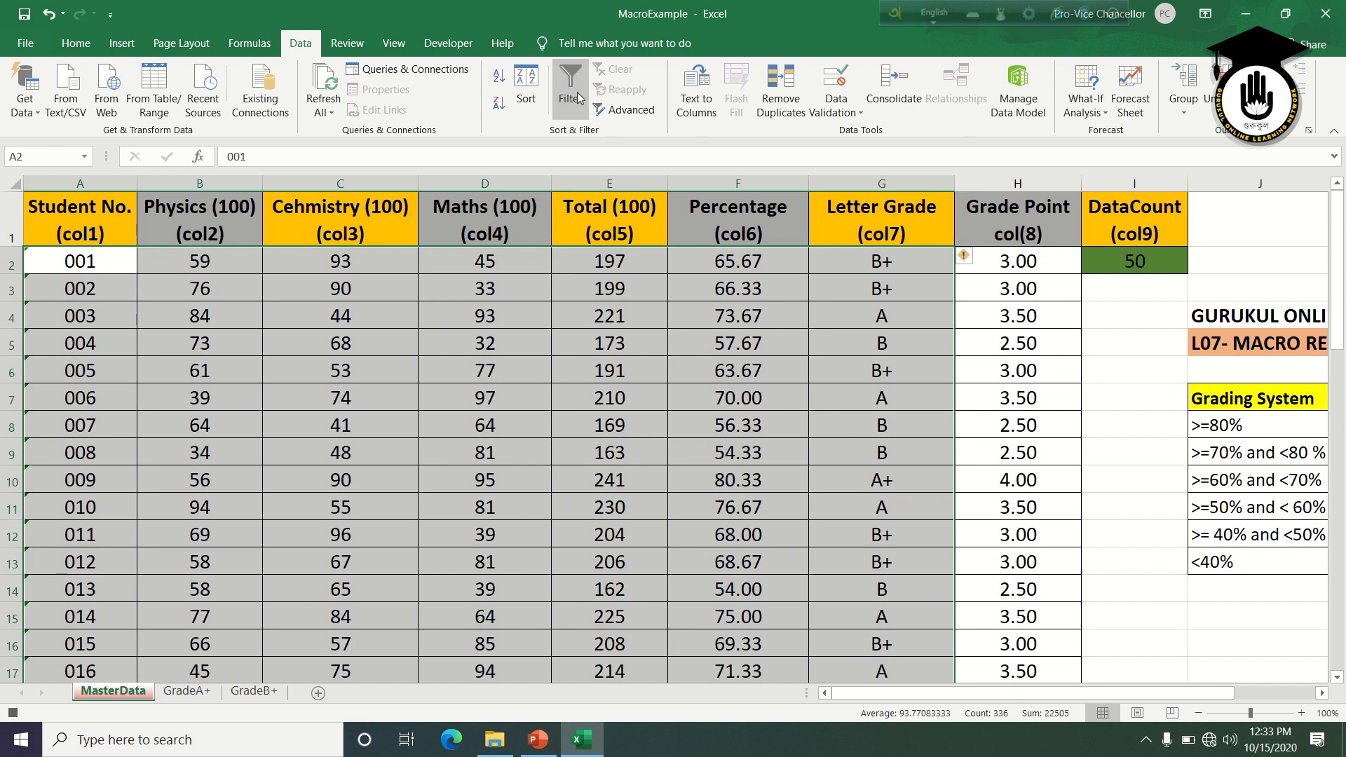
left_click(1124, 360)
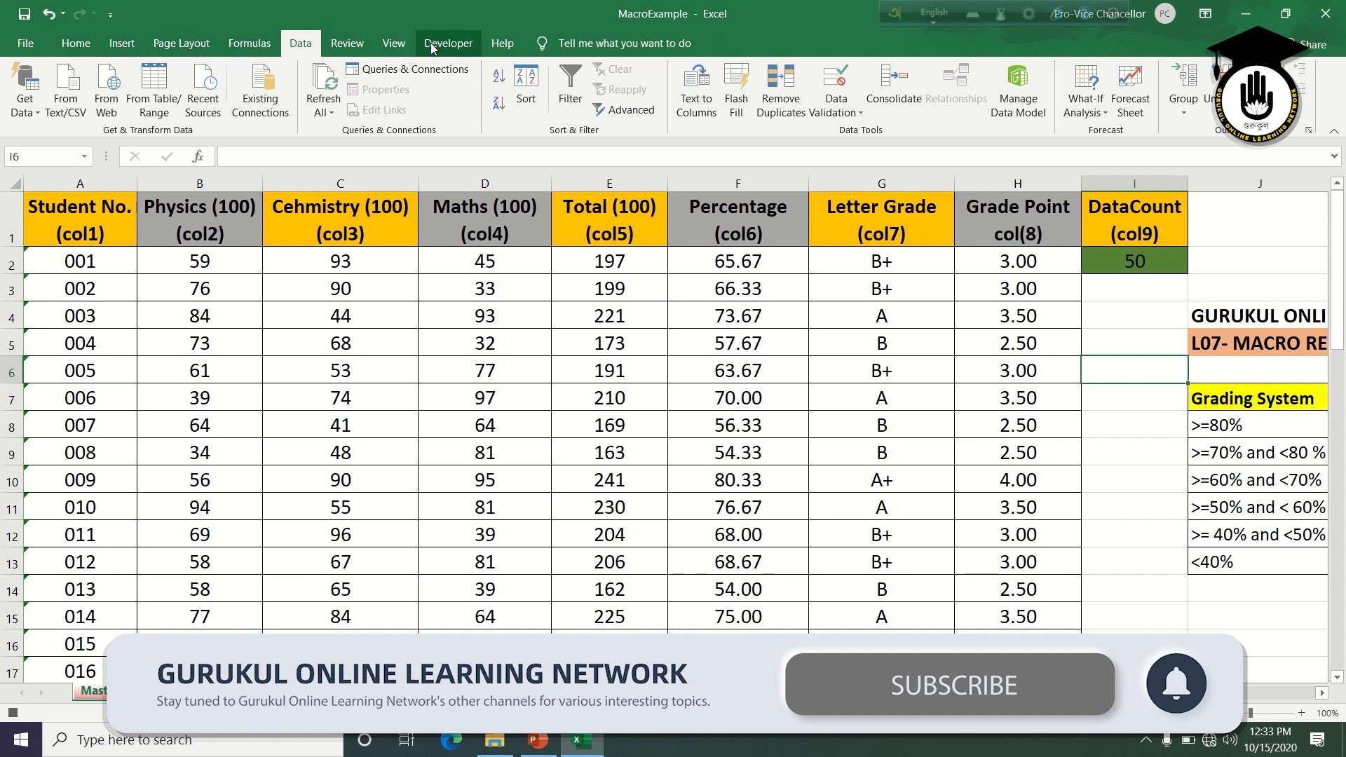
- Stop recording the Bplusfilter macro
left_click(394, 43)
left_click(893, 114)
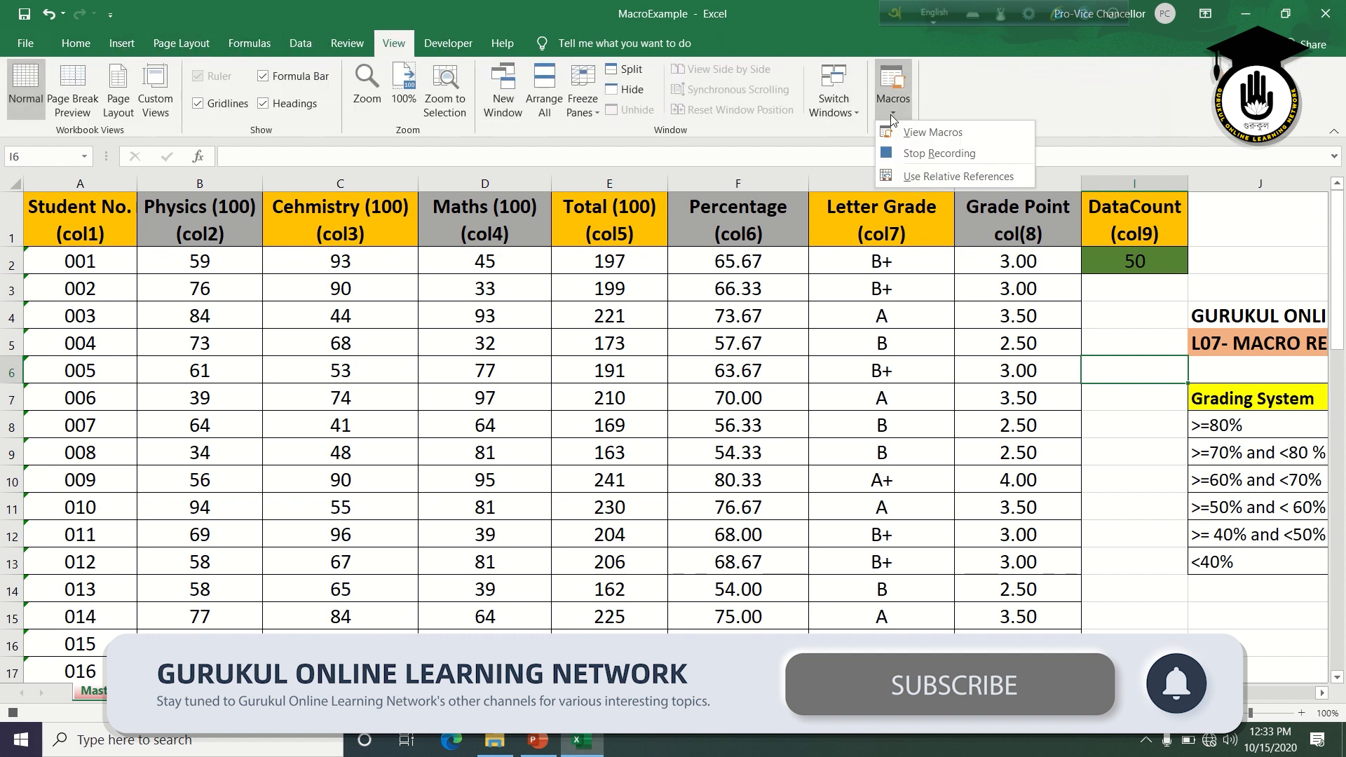
left_click(935, 154)
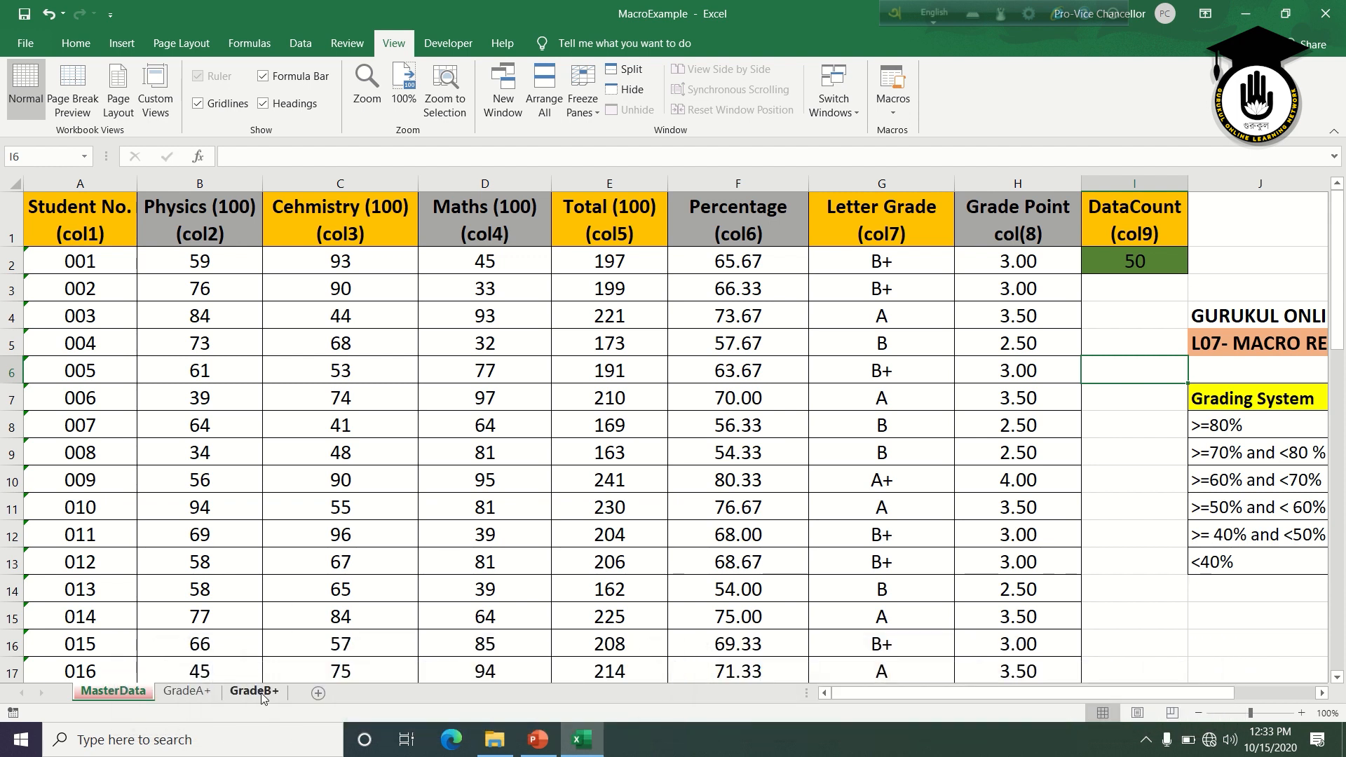
- Delete the pasted student records in rows 2 to 18 of the GradeB+ sheet, keeping the headers
left_click(261, 694)
left_click_drag(116, 264, 780, 343)
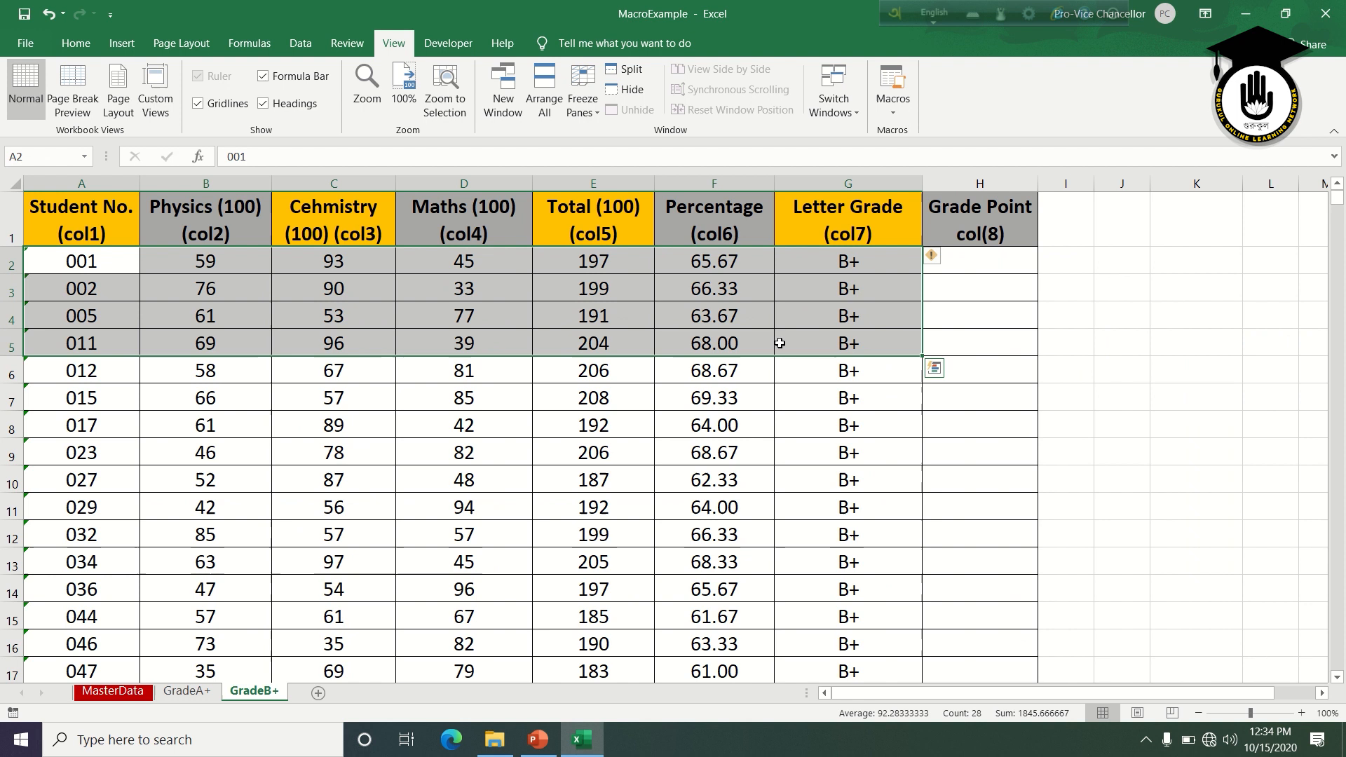
key("ctrl+shift+Down")
key("Delete")
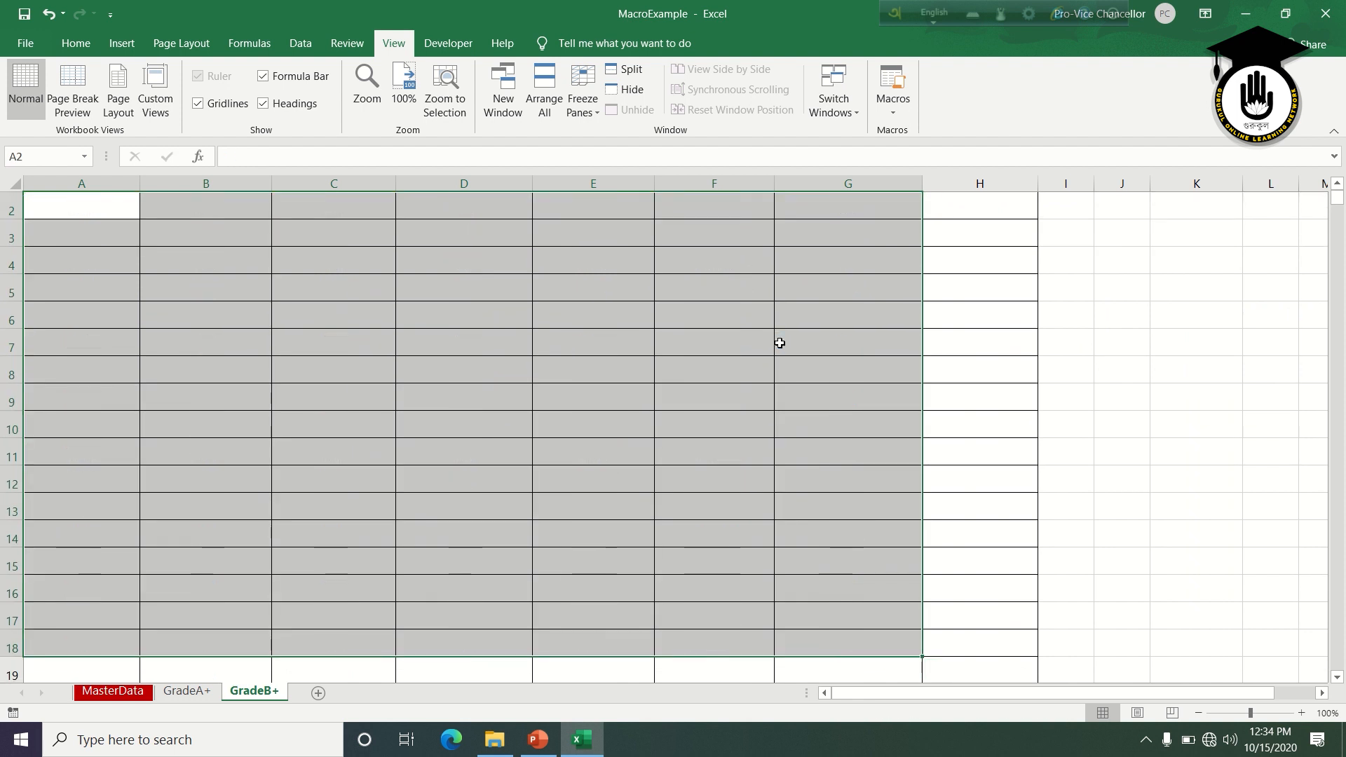
left_click(1211, 370)
left_click_drag(1337, 200, 1266, 248)
left_click(1235, 268)
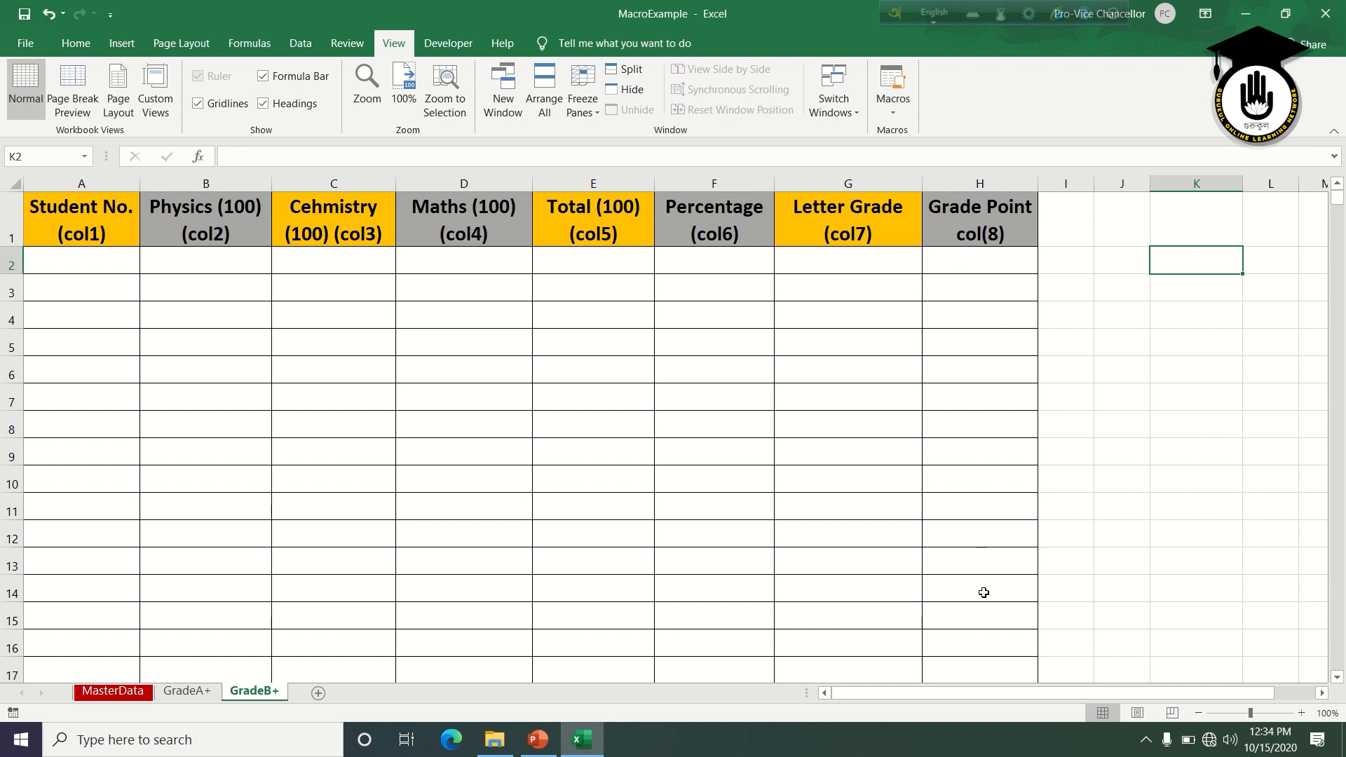
- Run the Bplusfilter macro from the MasterData sheet
left_click(113, 691)
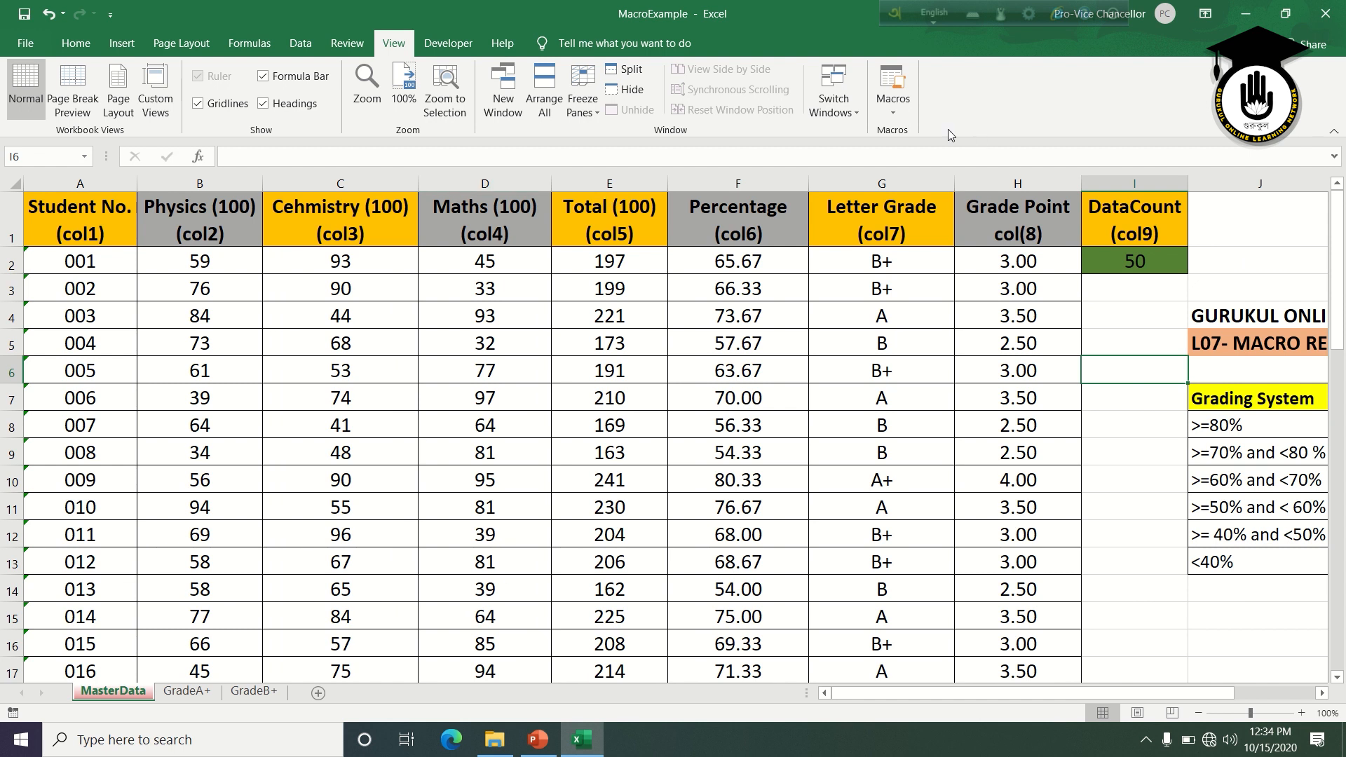
left_click(899, 115)
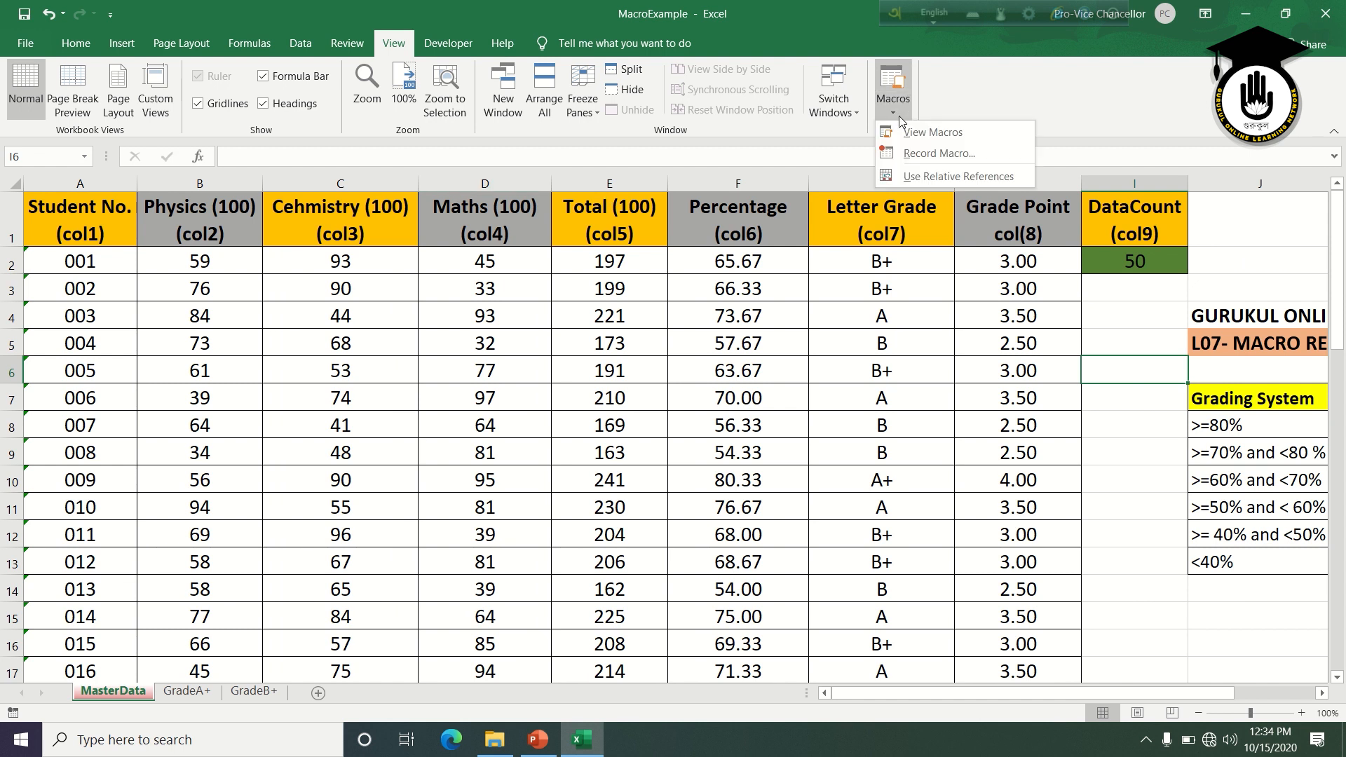
left_click(933, 134)
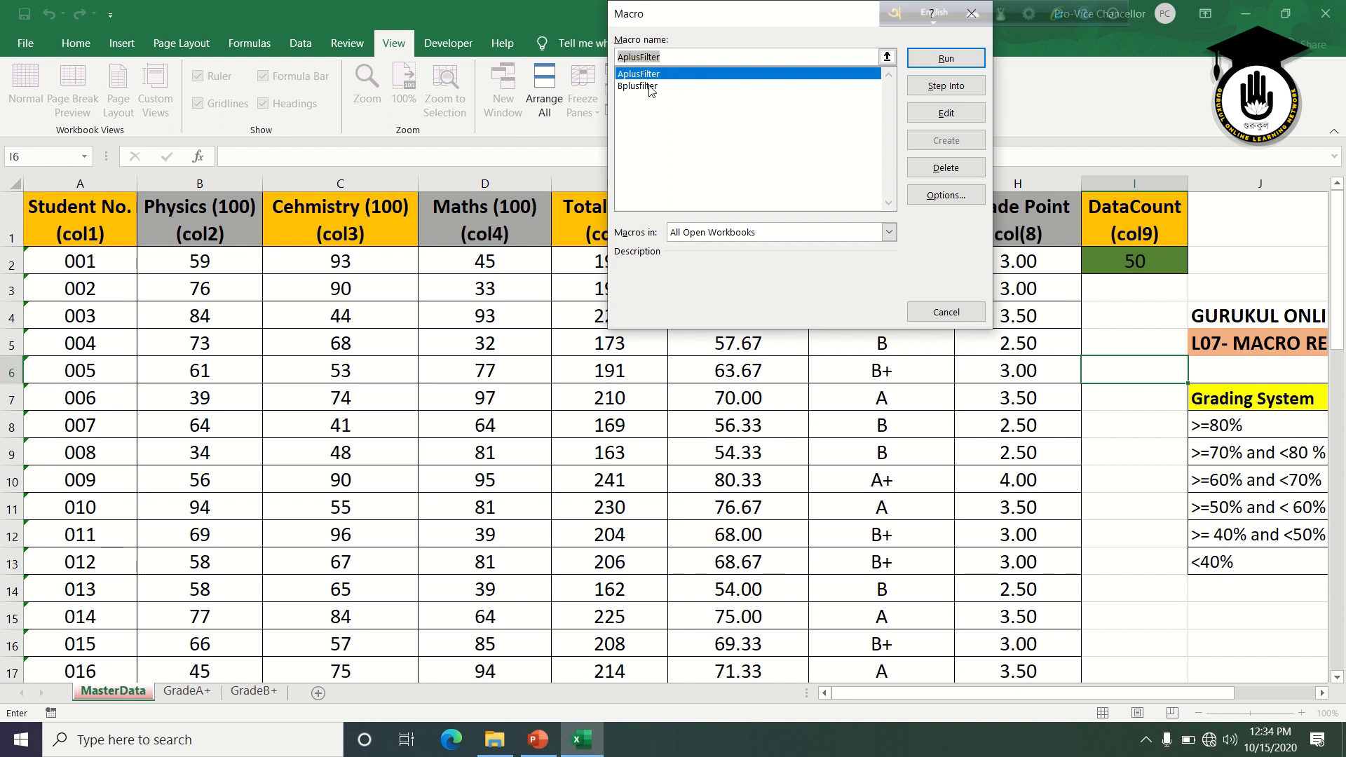
left_click(650, 86)
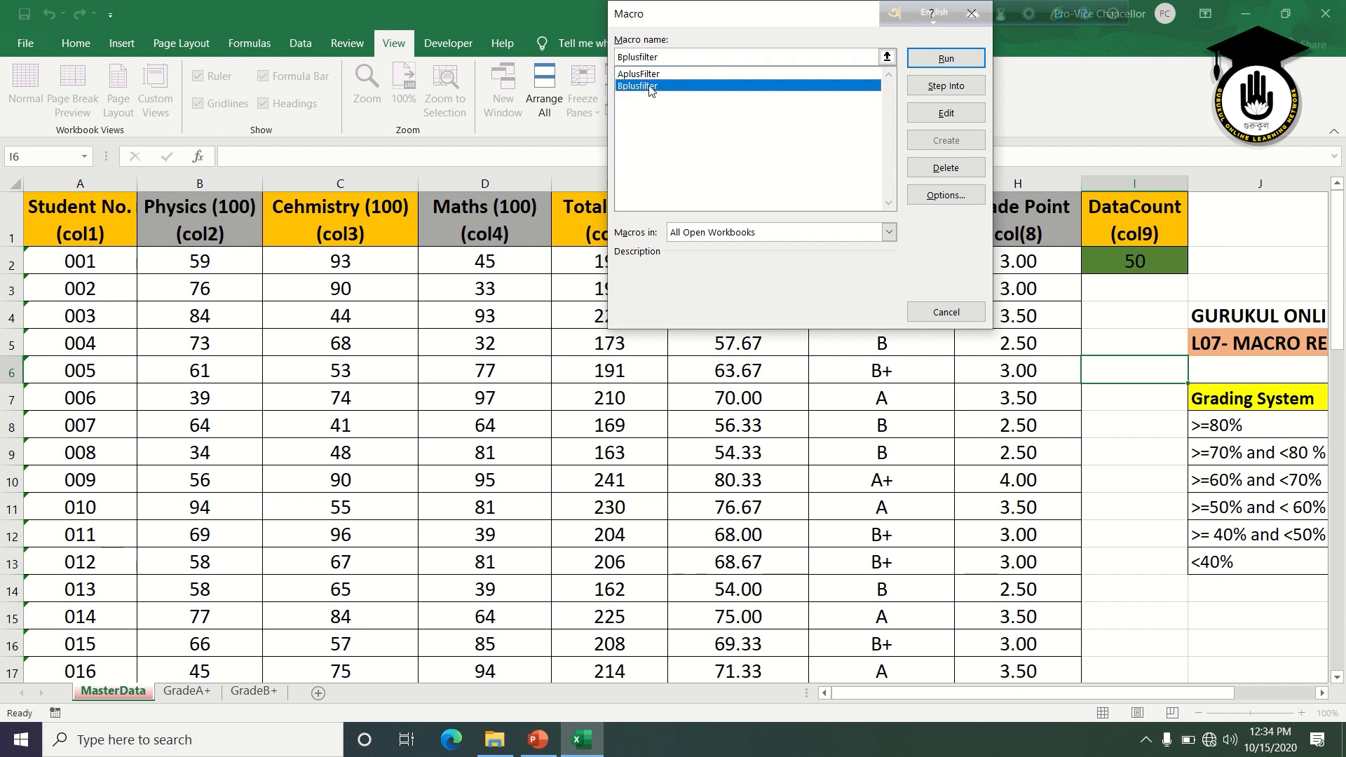
left_click(961, 62)
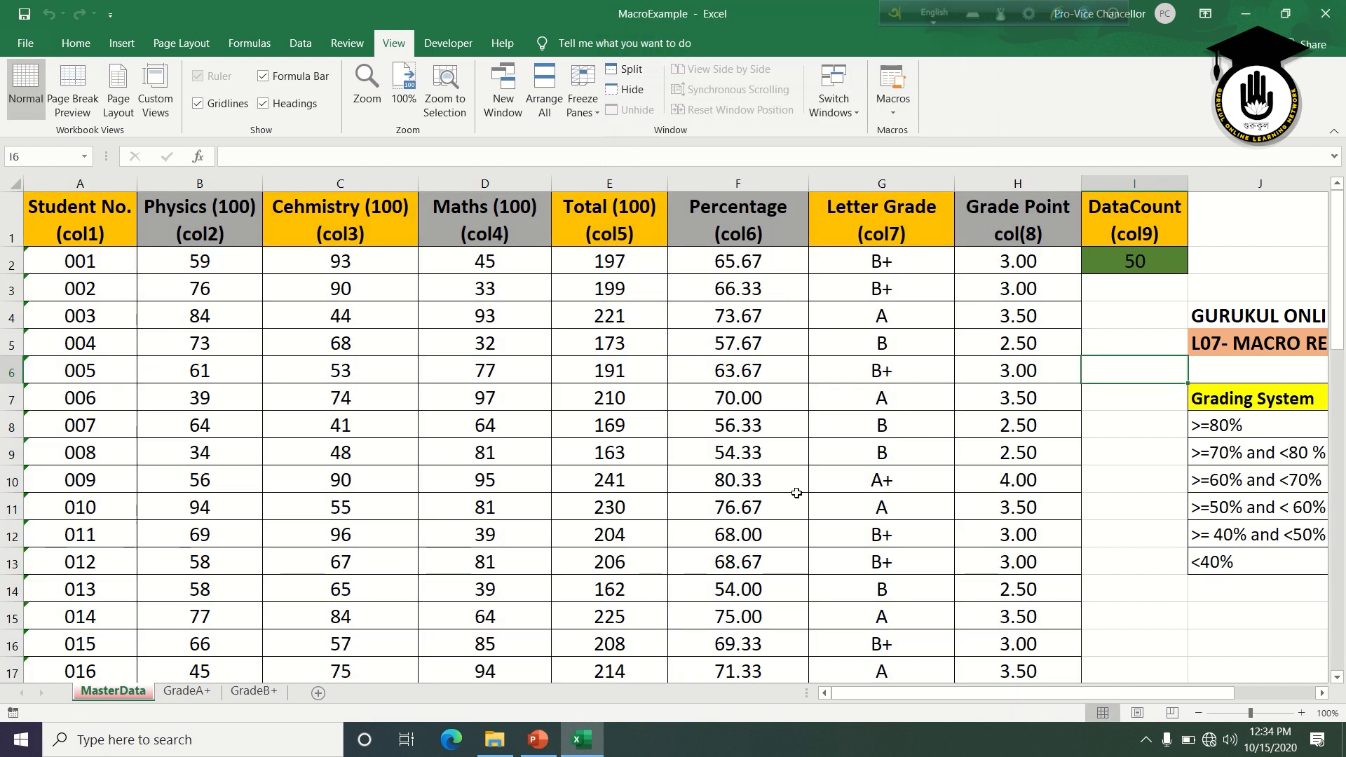
- Examine the records copied to the GradeB+ sheet and its Grade Point column, comparing them with the MasterData sheet
left_click(254, 691)
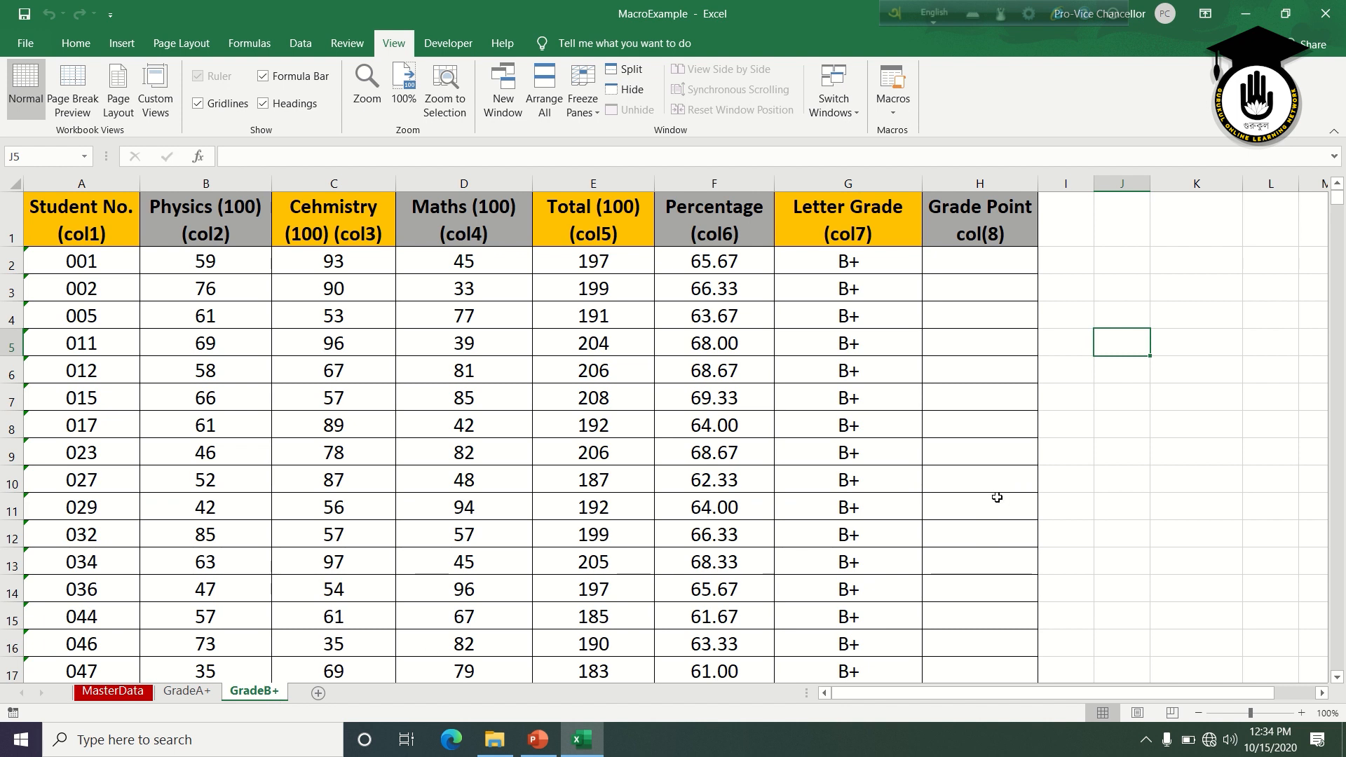
left_click(1003, 184)
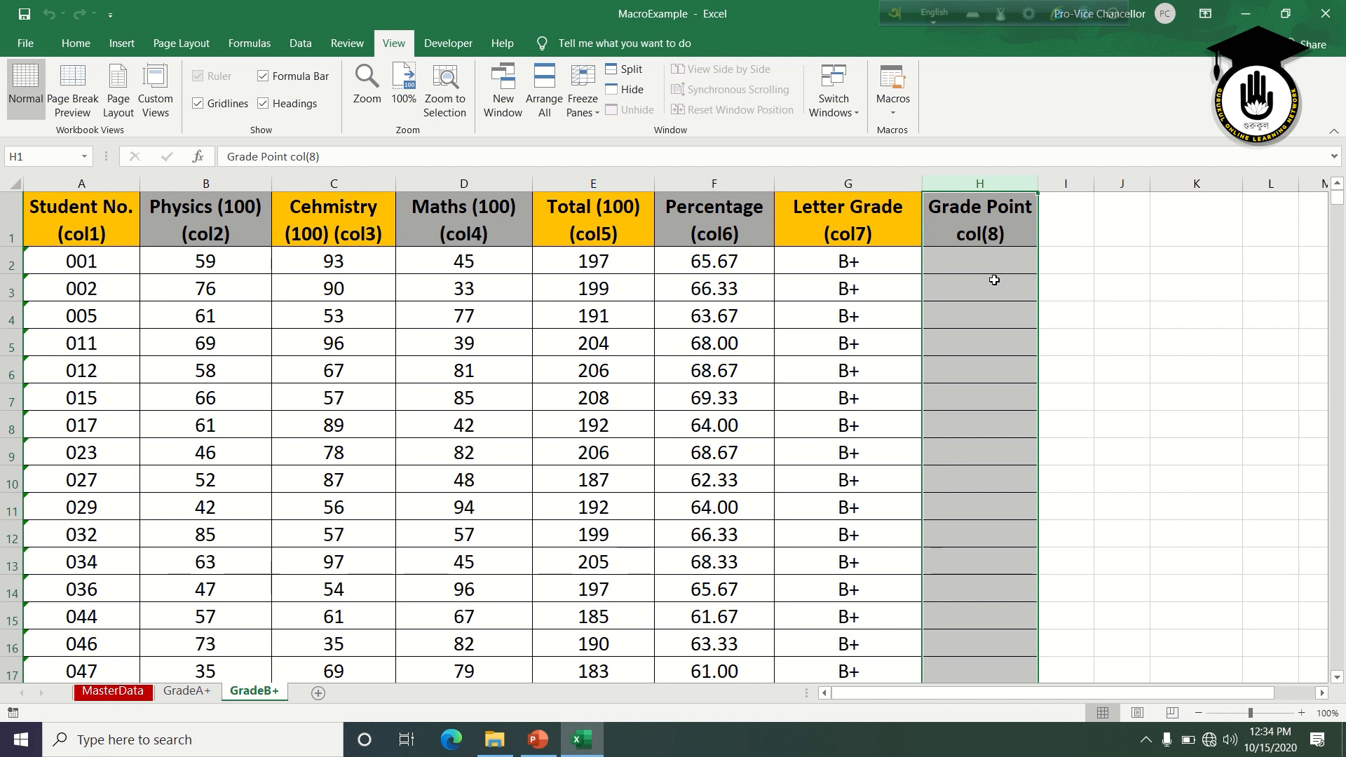
left_click(114, 692)
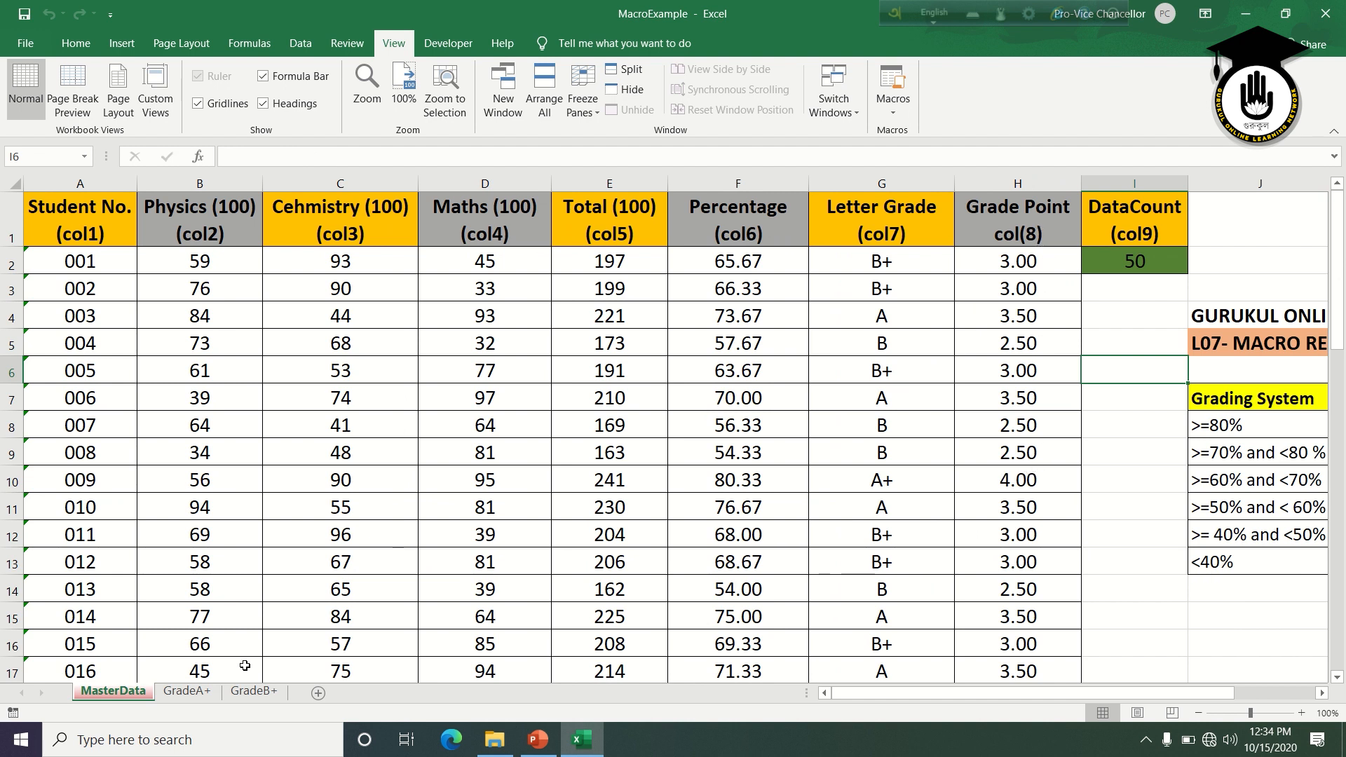
left_click(262, 692)
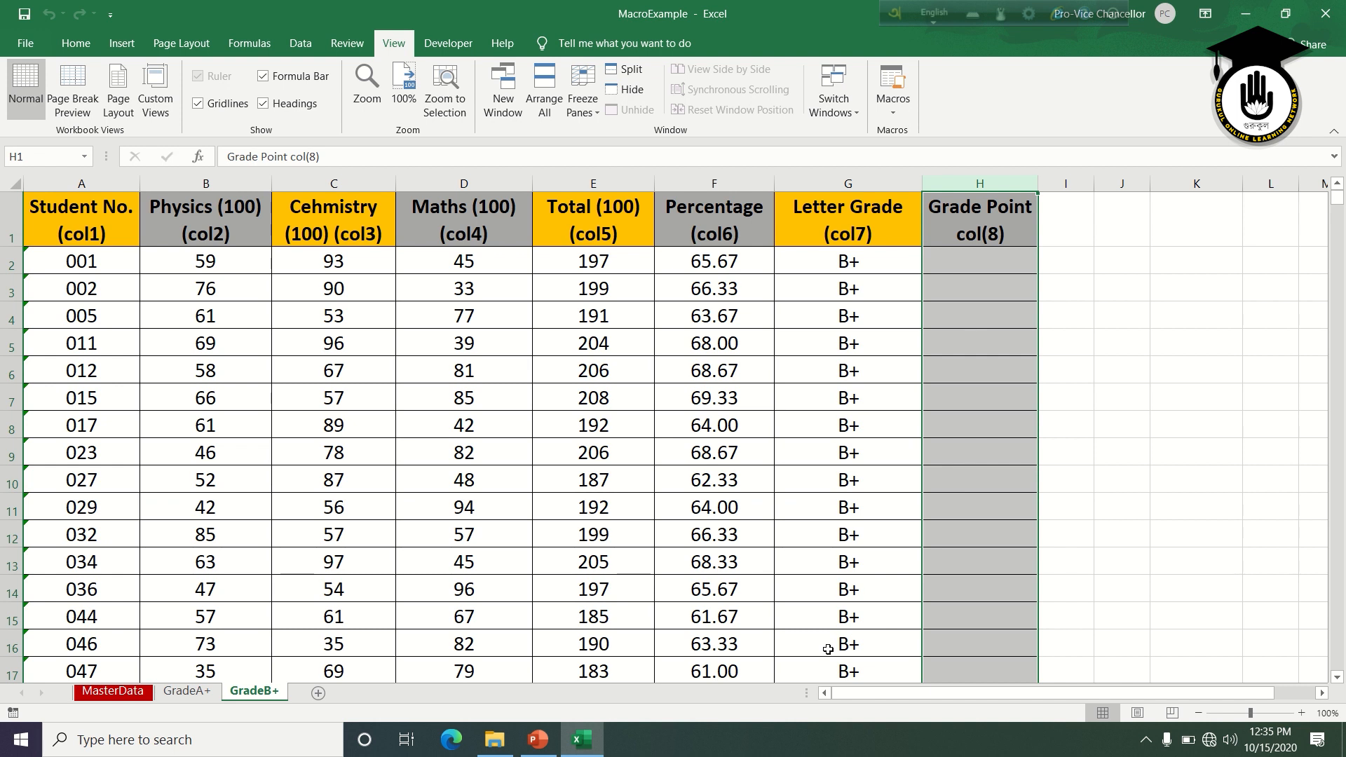
left_click(1164, 450)
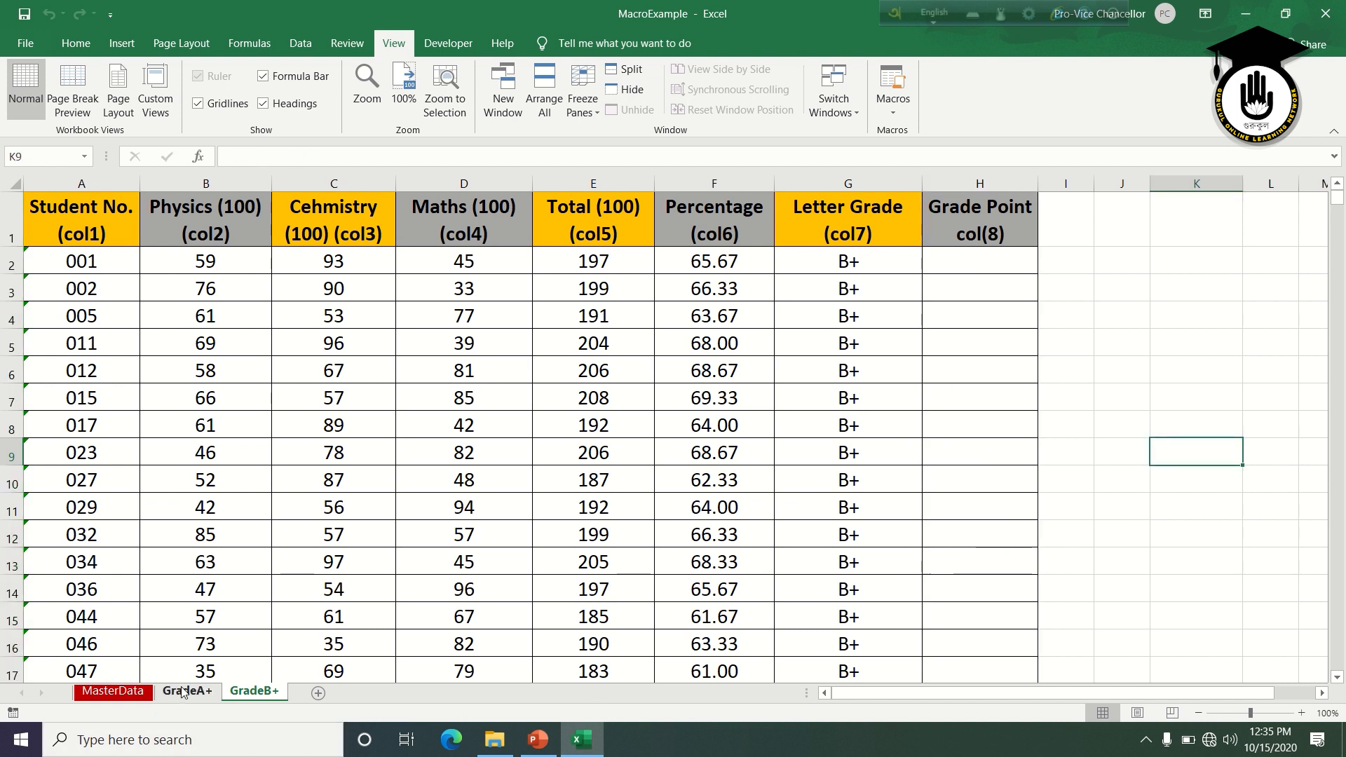
- Return to the MasterData sheet and step into the AplusFilter macro to open its code
left_click(113, 692)
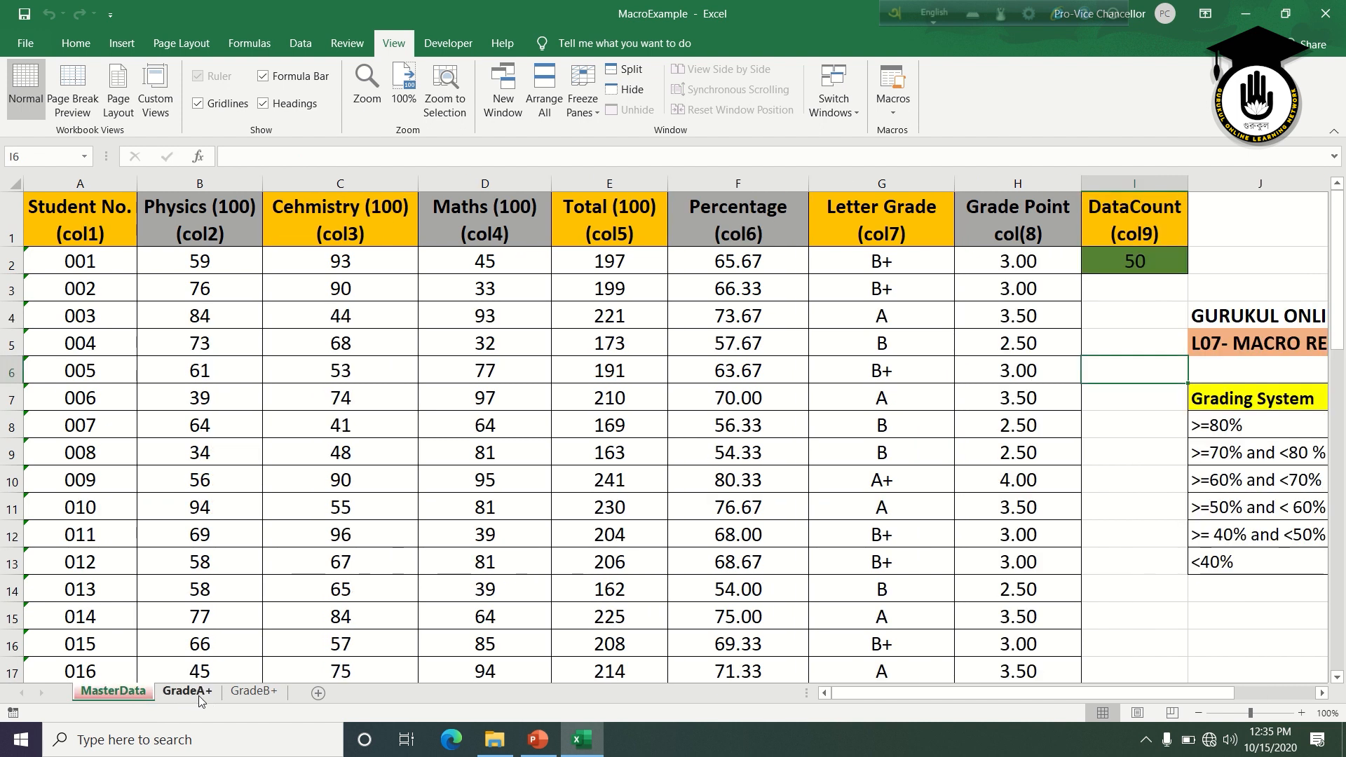
left_click(893, 115)
left_click(930, 134)
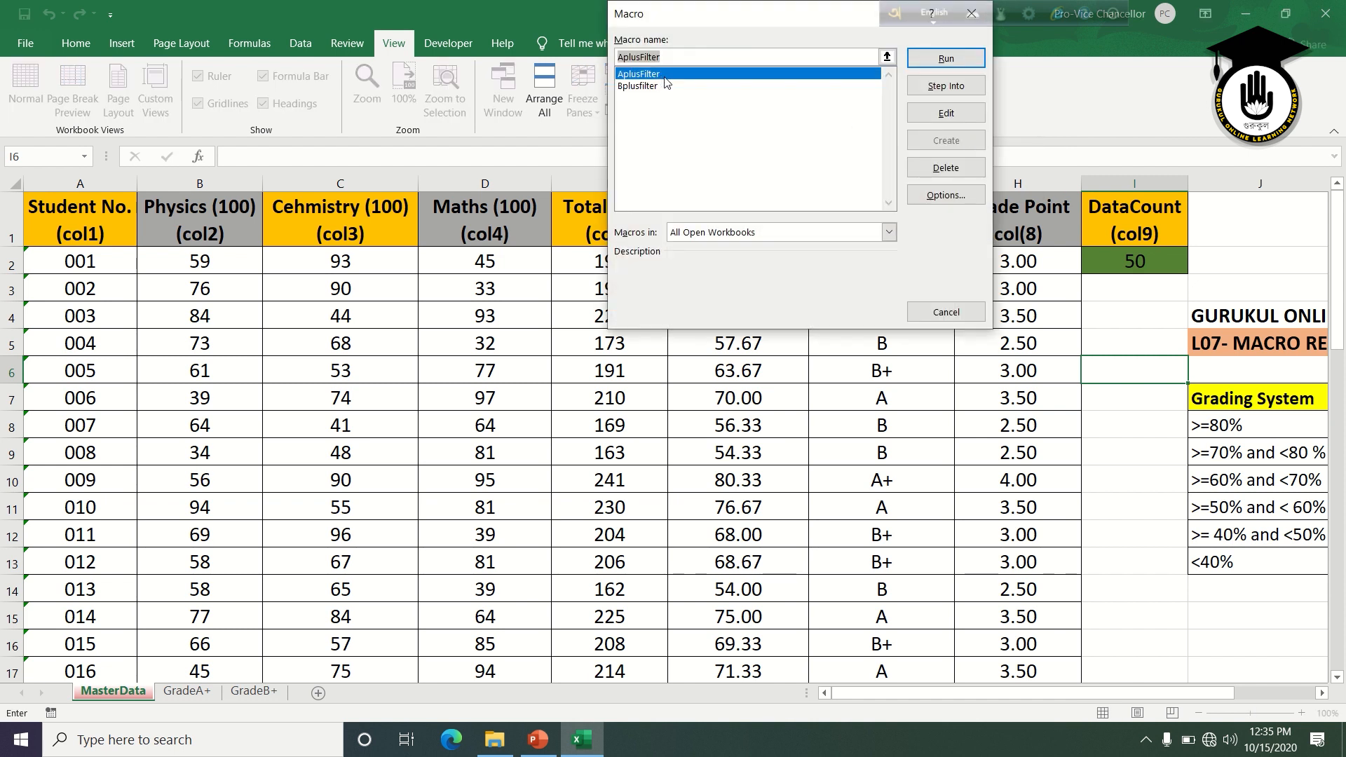
left_click(653, 78)
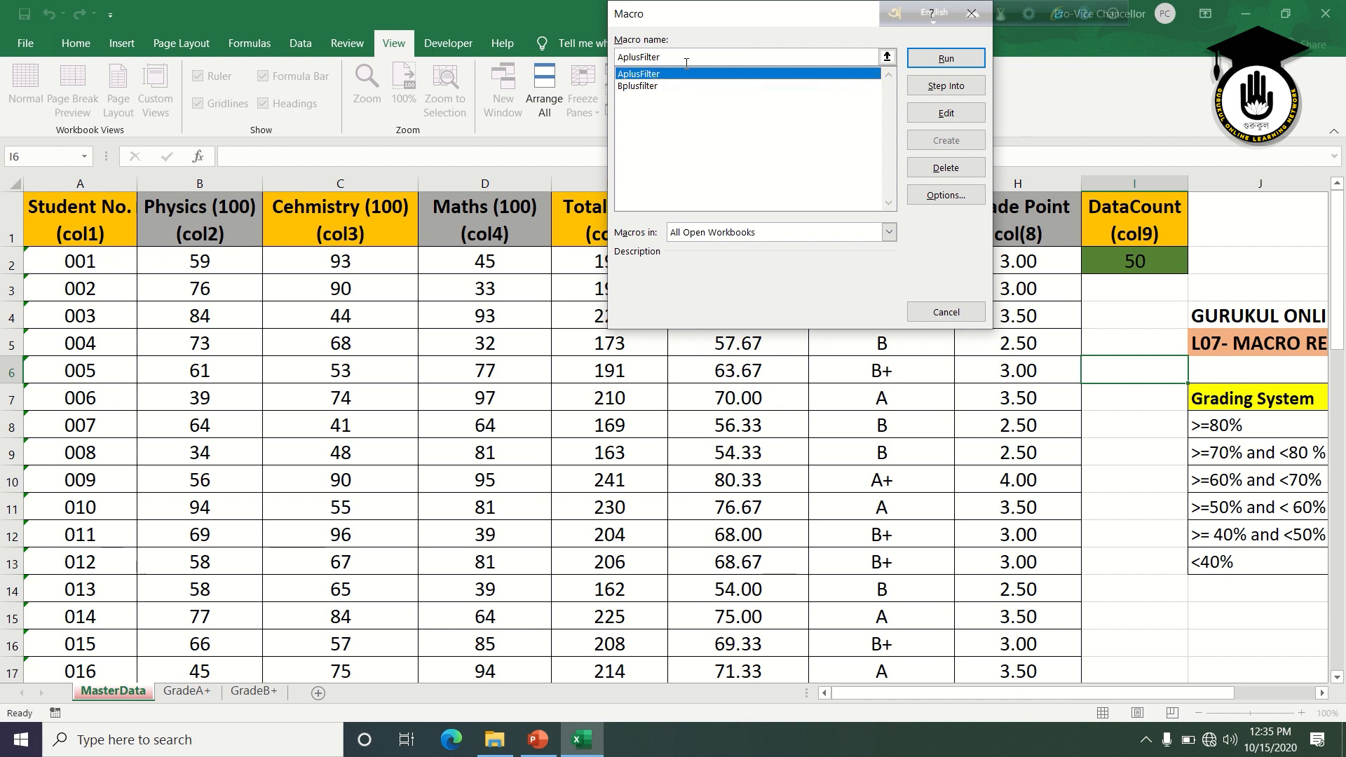
left_click(946, 86)
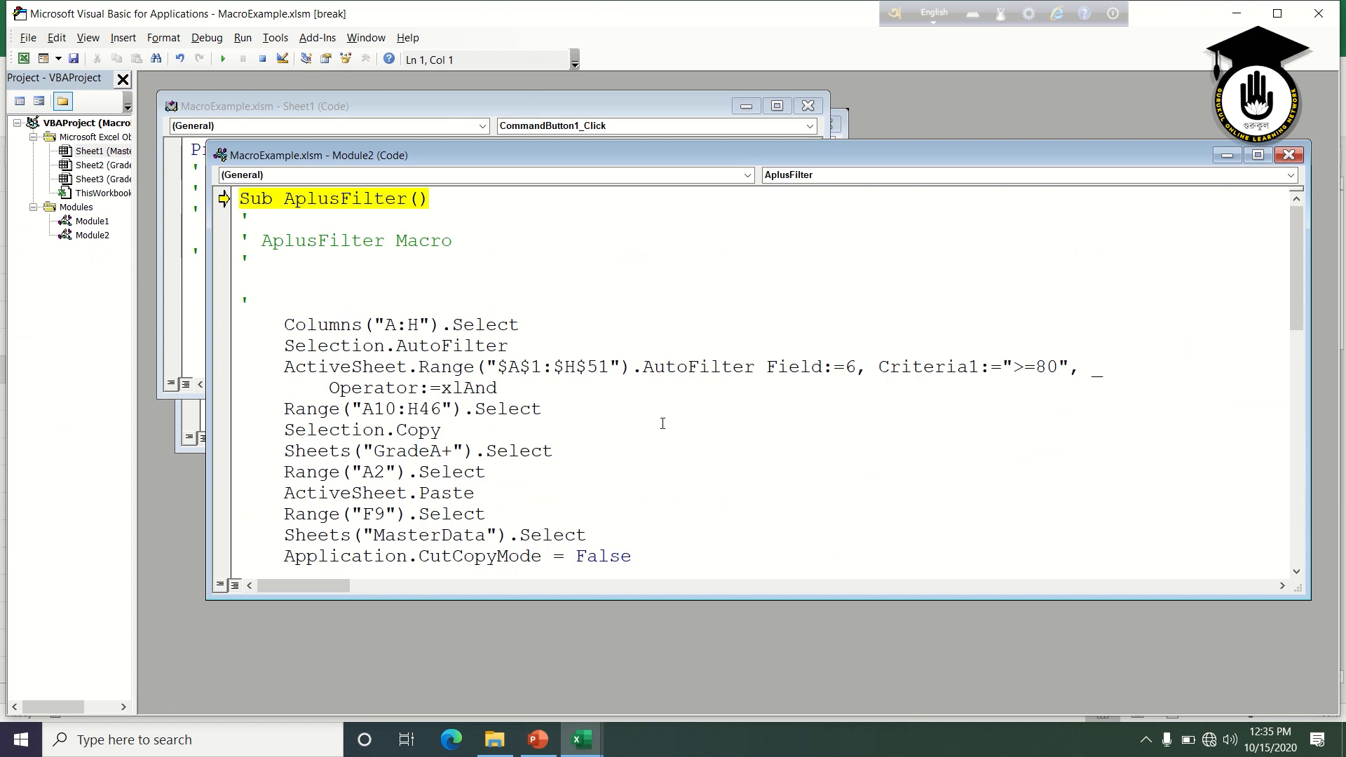
- Review the recorded AplusFilter code from its Sub line down to End Sub
scroll(663, 424, "down", 2)
scroll(660, 427, "up", 1)
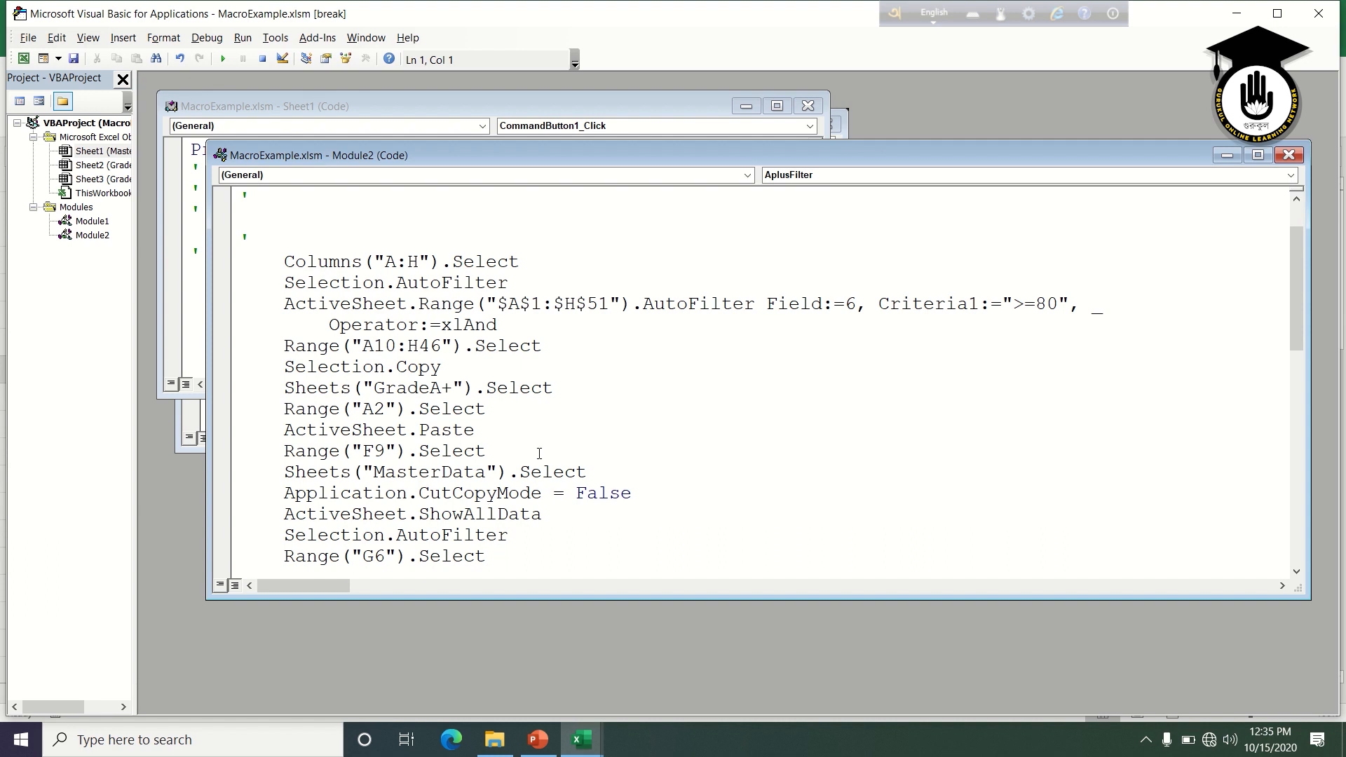
scroll(539, 454, "down", 1)
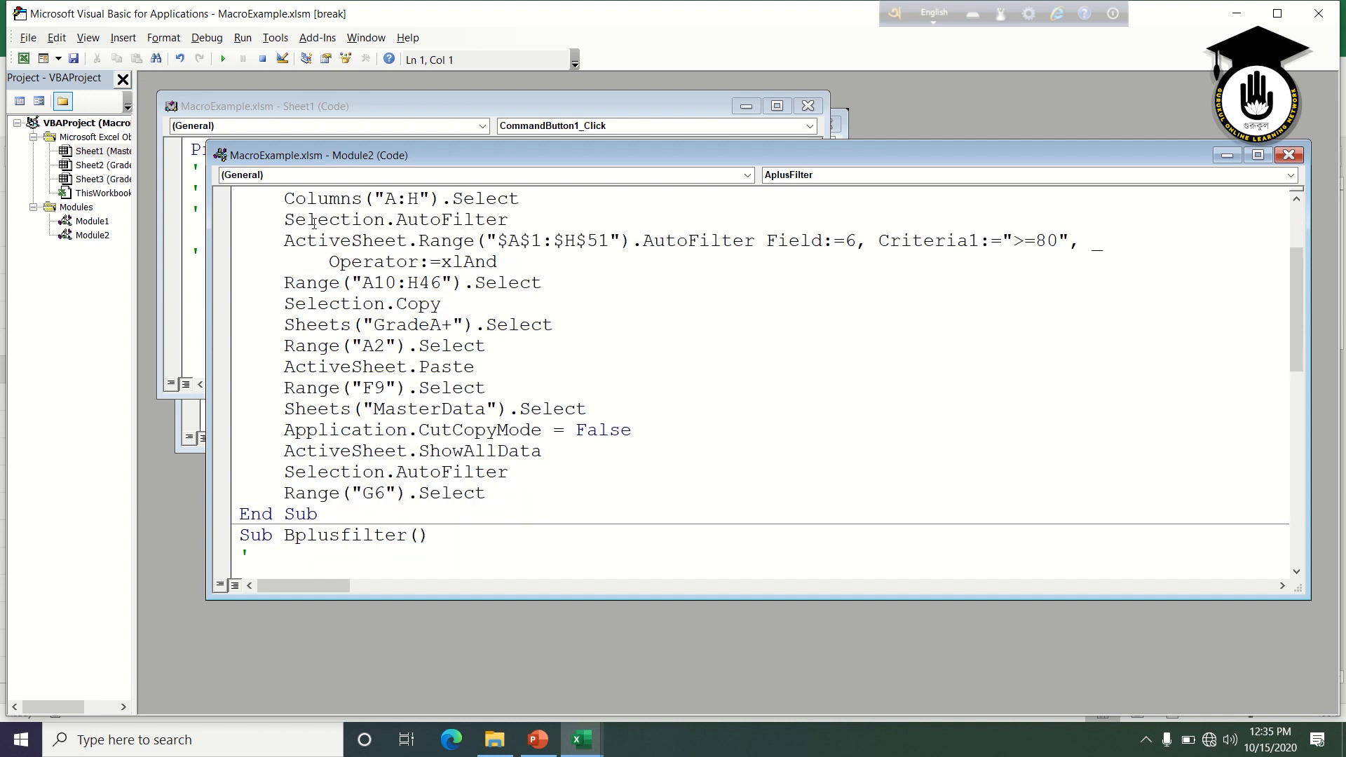
scroll(314, 223, "up", 2)
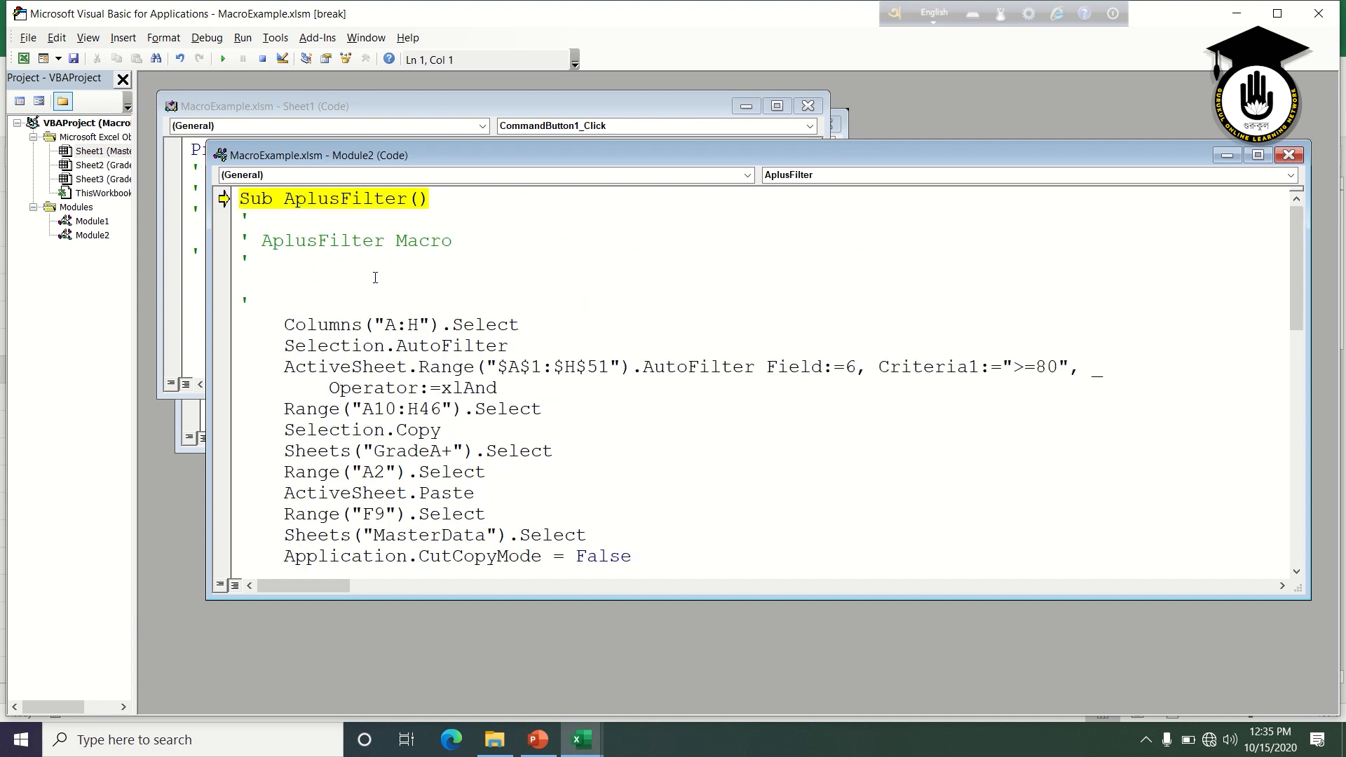
scroll(377, 278, "down", 1)
scroll(421, 330, "down", 1)
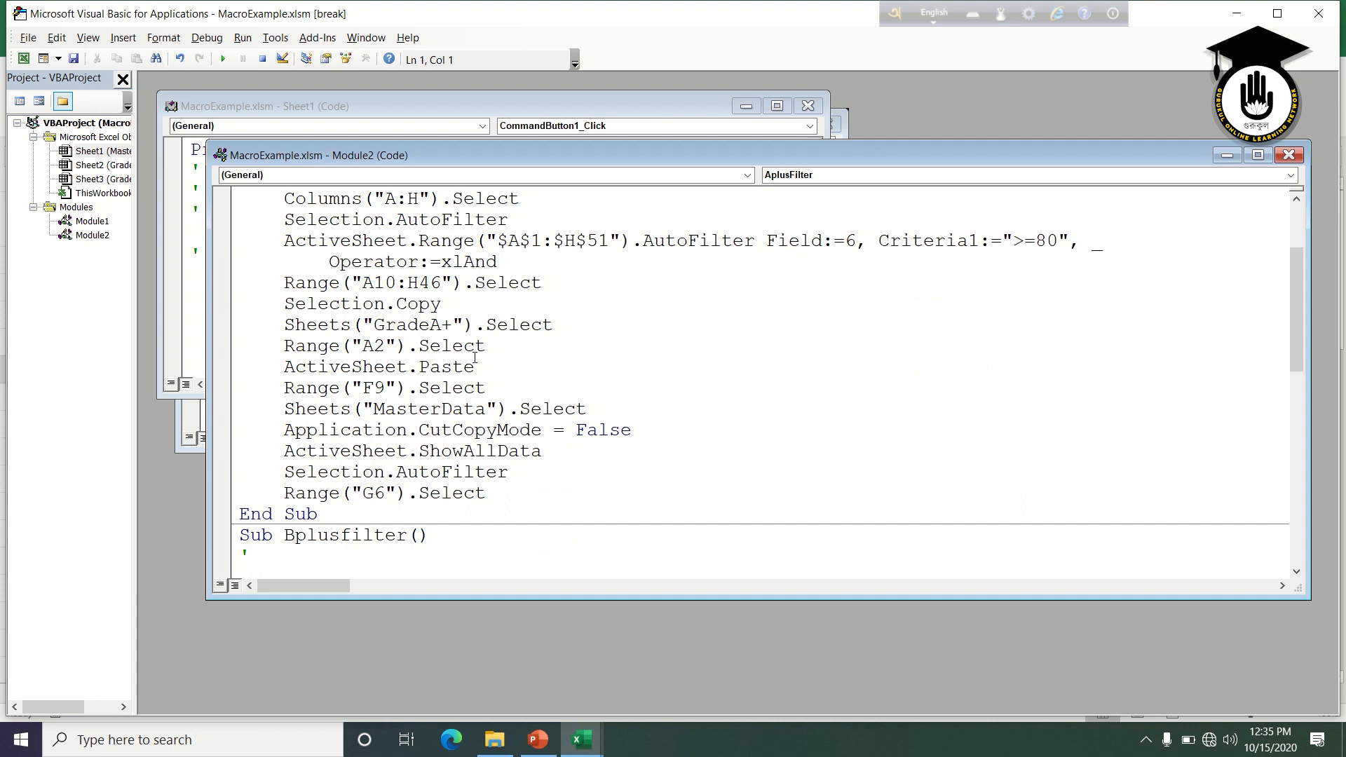
scroll(475, 359, "up", 2)
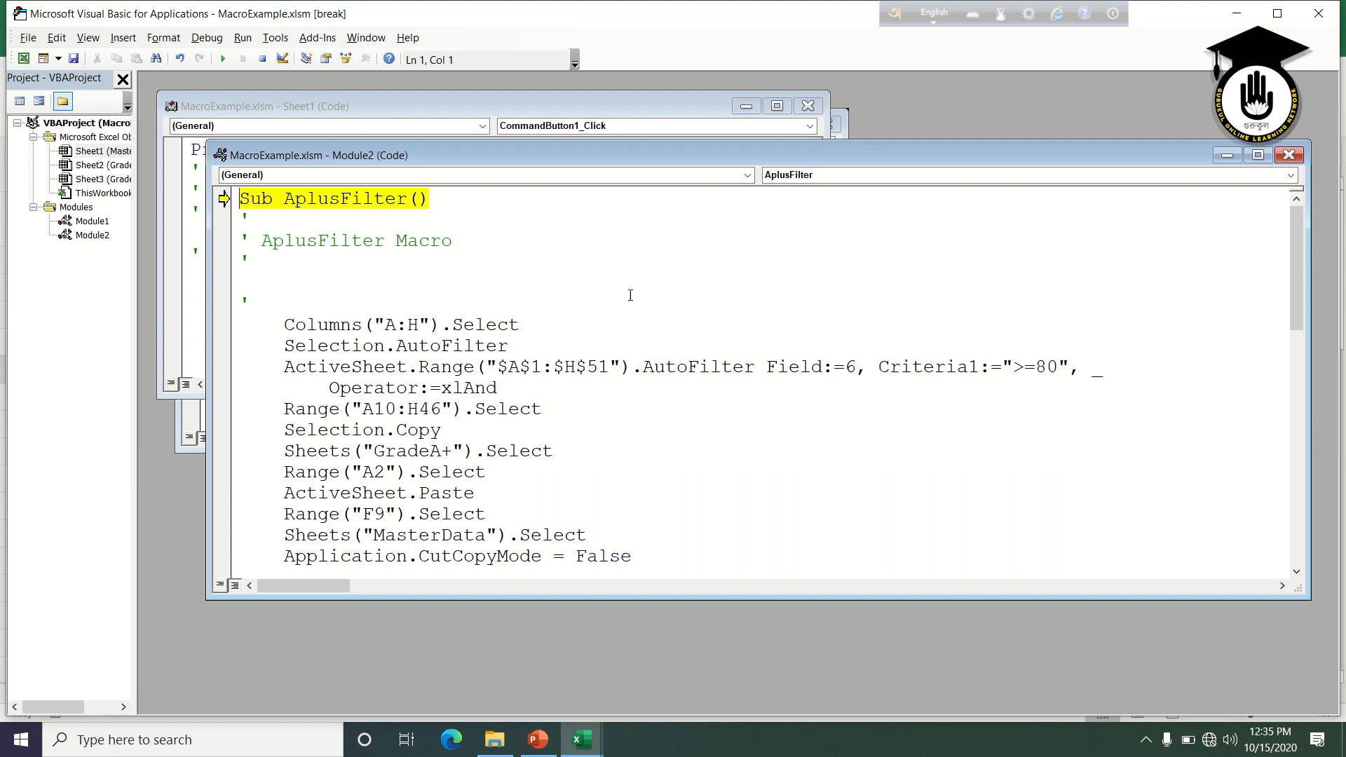
- Close the Module2 and Sheet1 code windows and exit the Visual Basic editor, stopping the debugger
left_click(1289, 155)
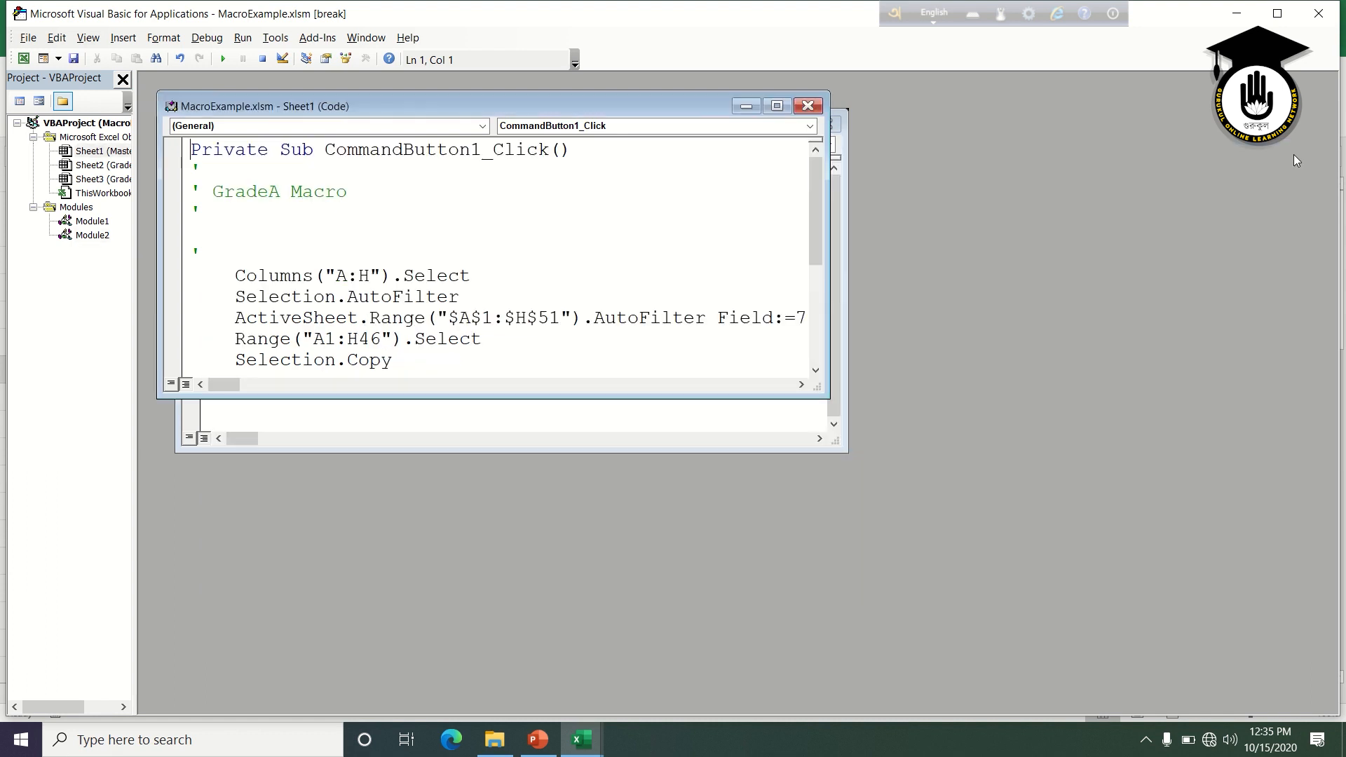
left_click(808, 105)
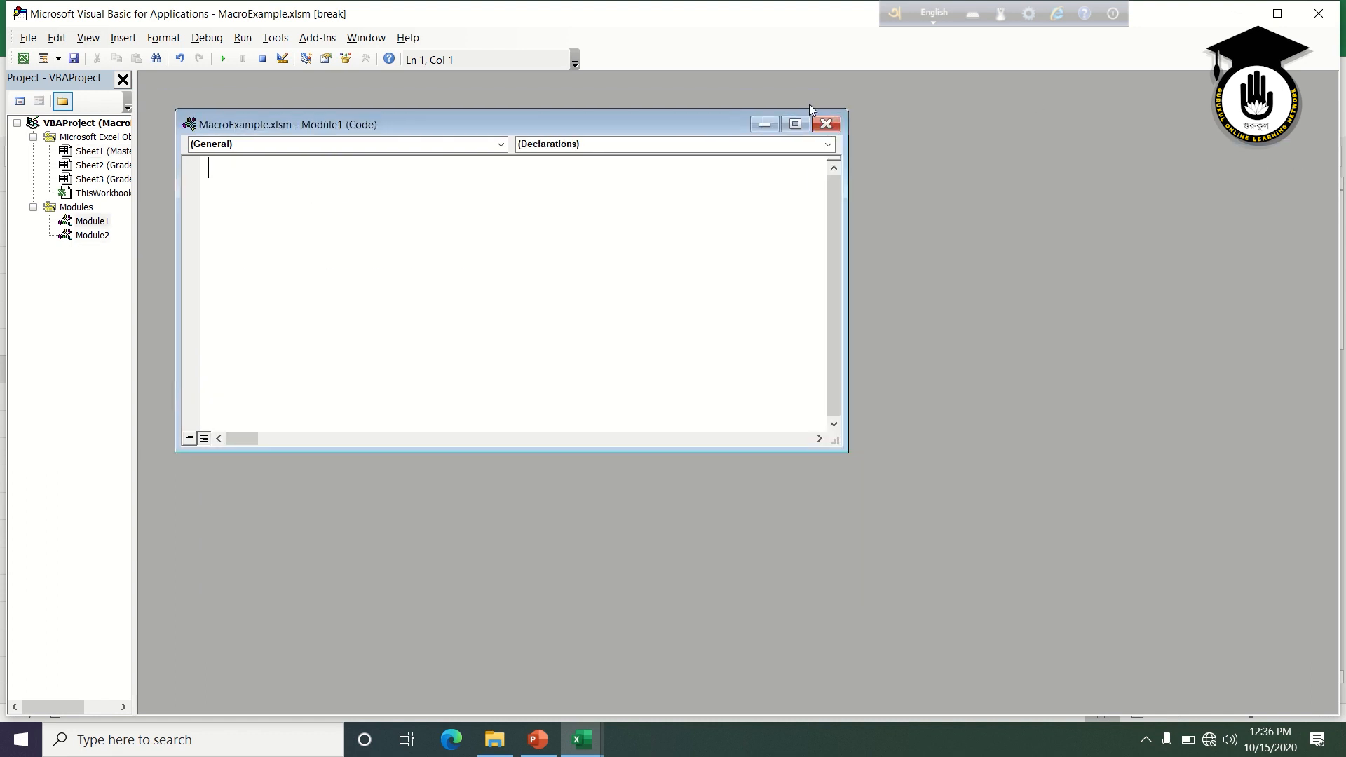
left_click(1328, 17)
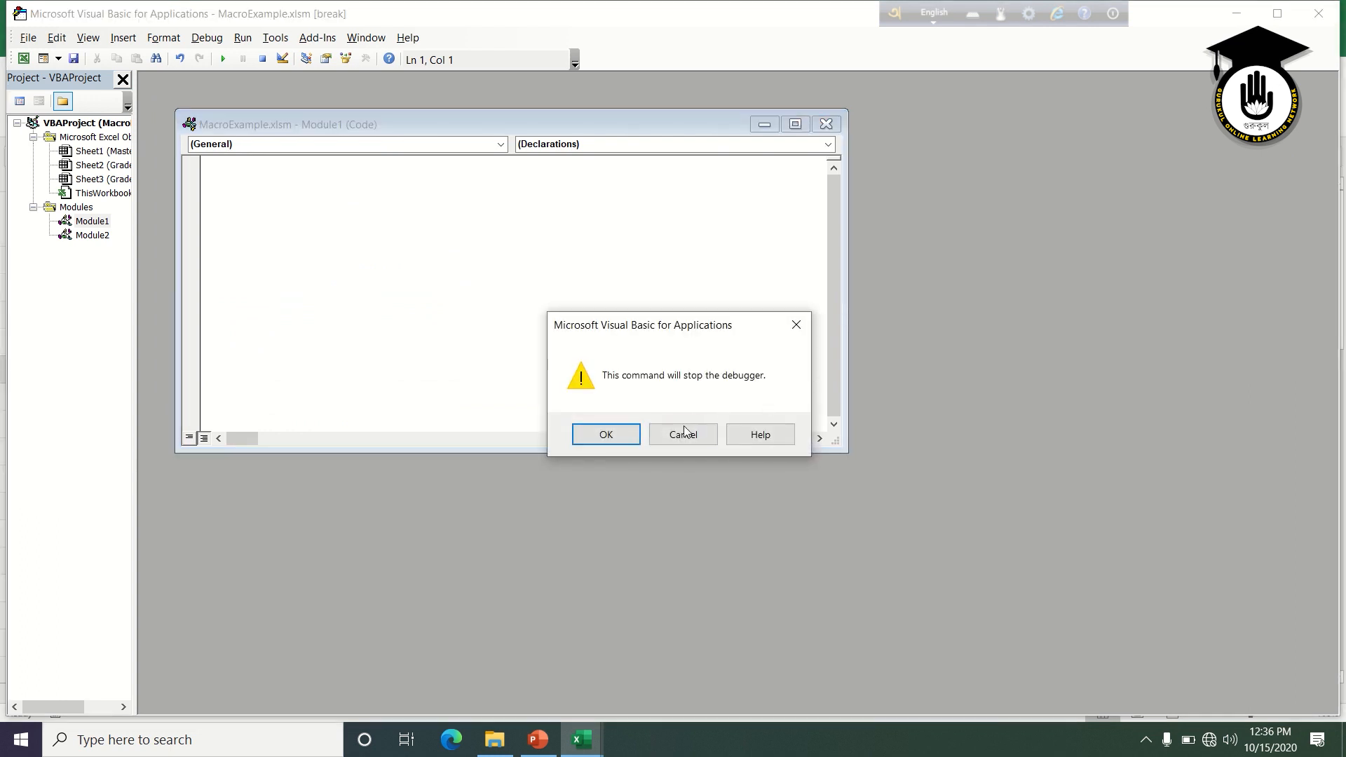
left_click(606, 435)
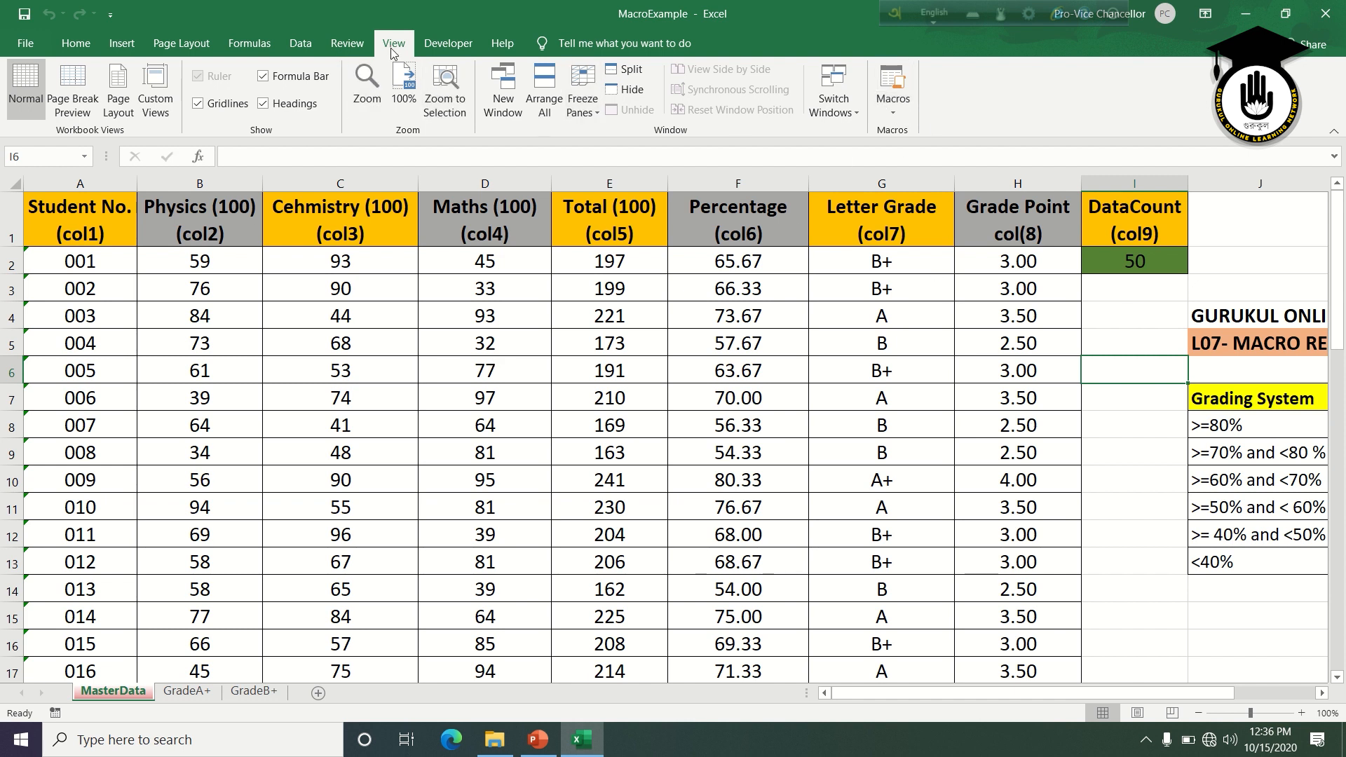
left_click(896, 112)
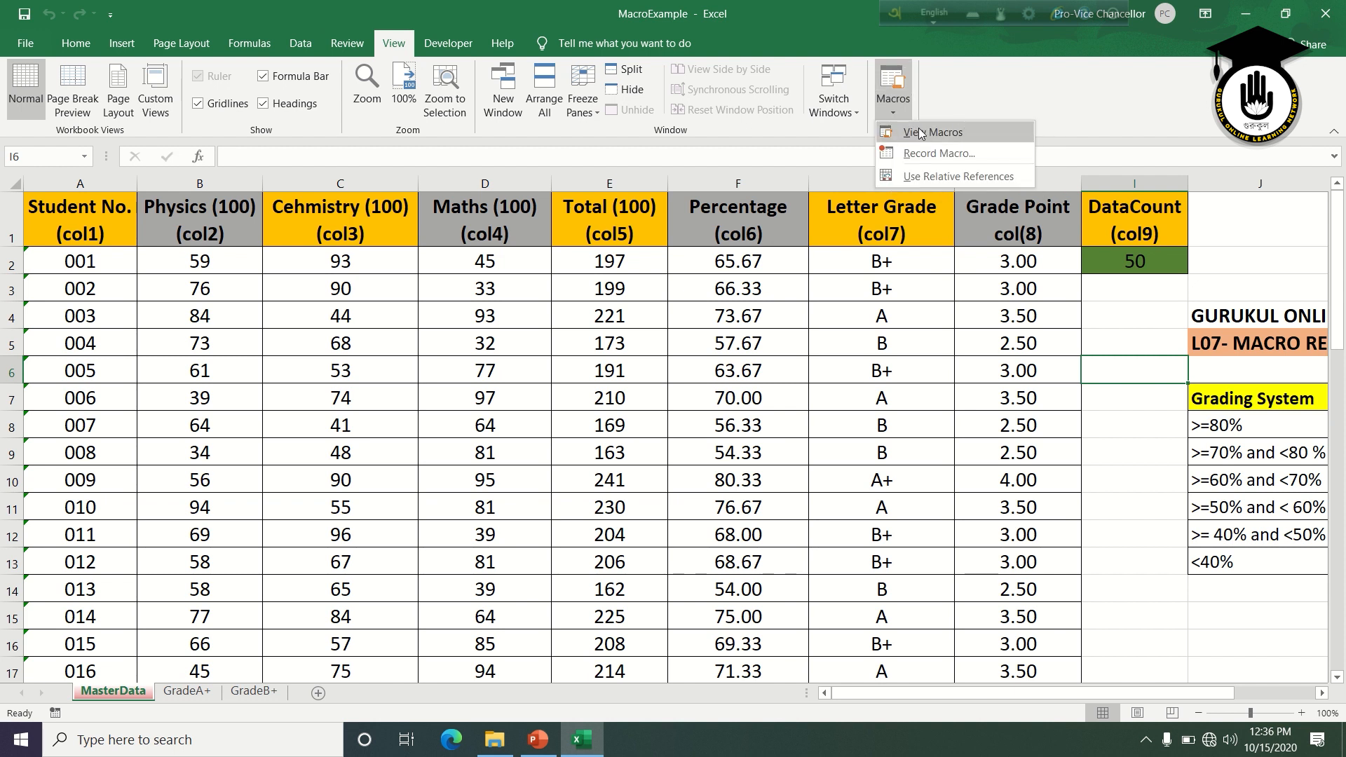
left_click(1139, 427)
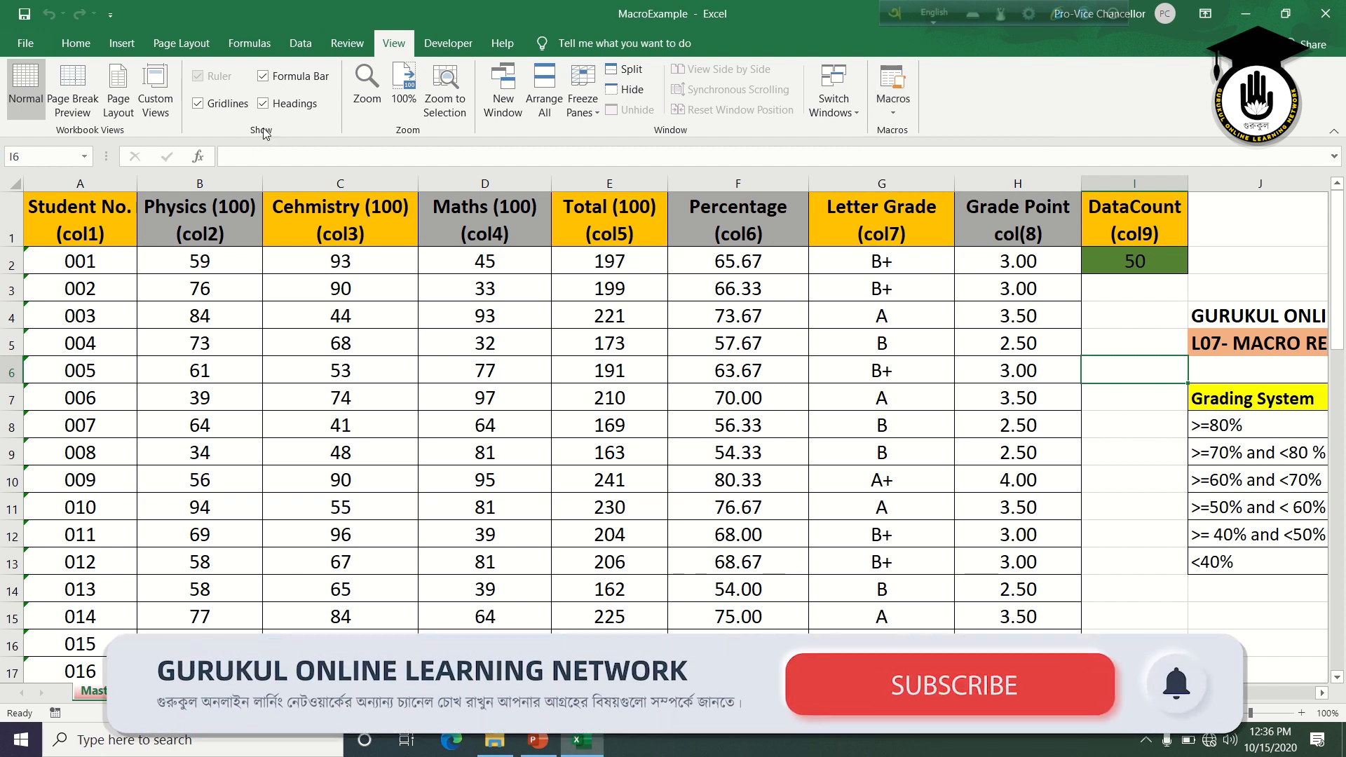
left_click(123, 46)
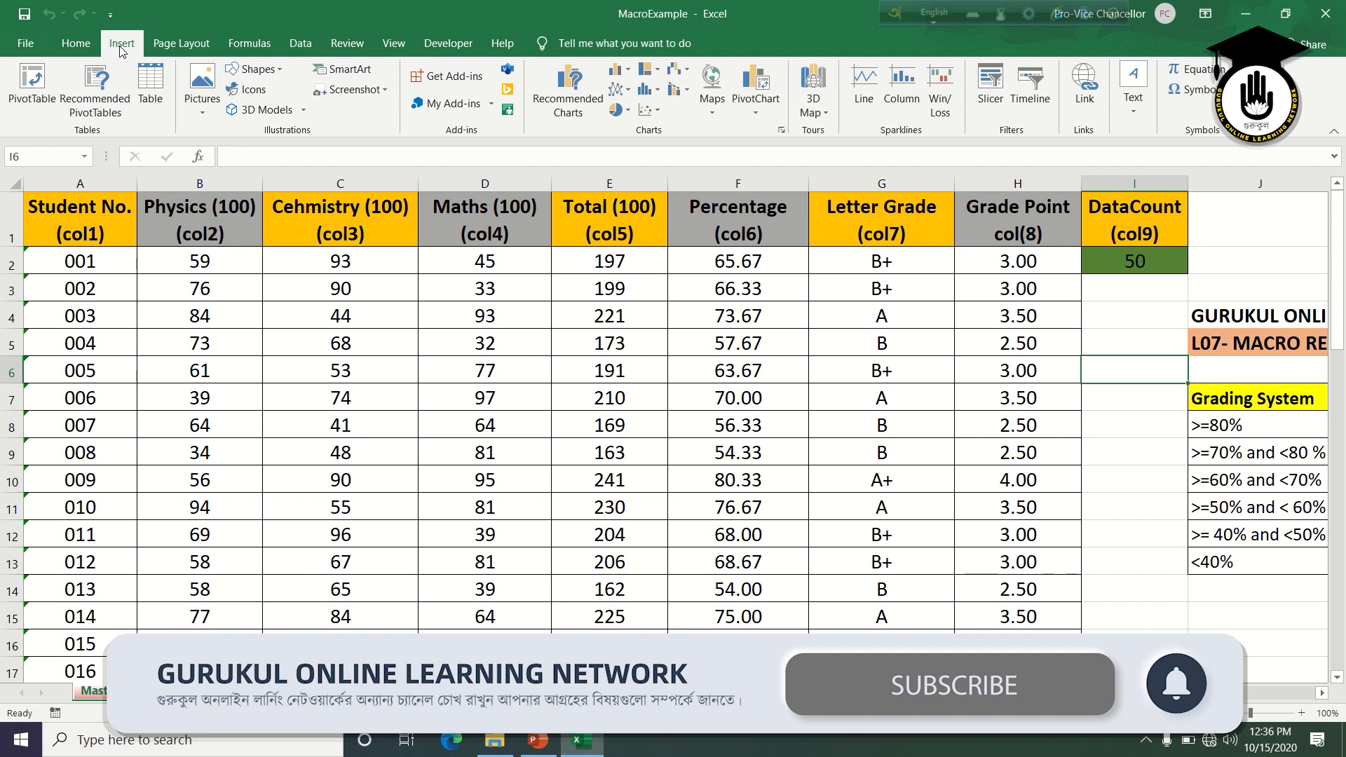
- Draw a rounded rectangle on the MasterData sheet over columns J and K in rows 1 to 2, above the heading text
left_click(81, 44)
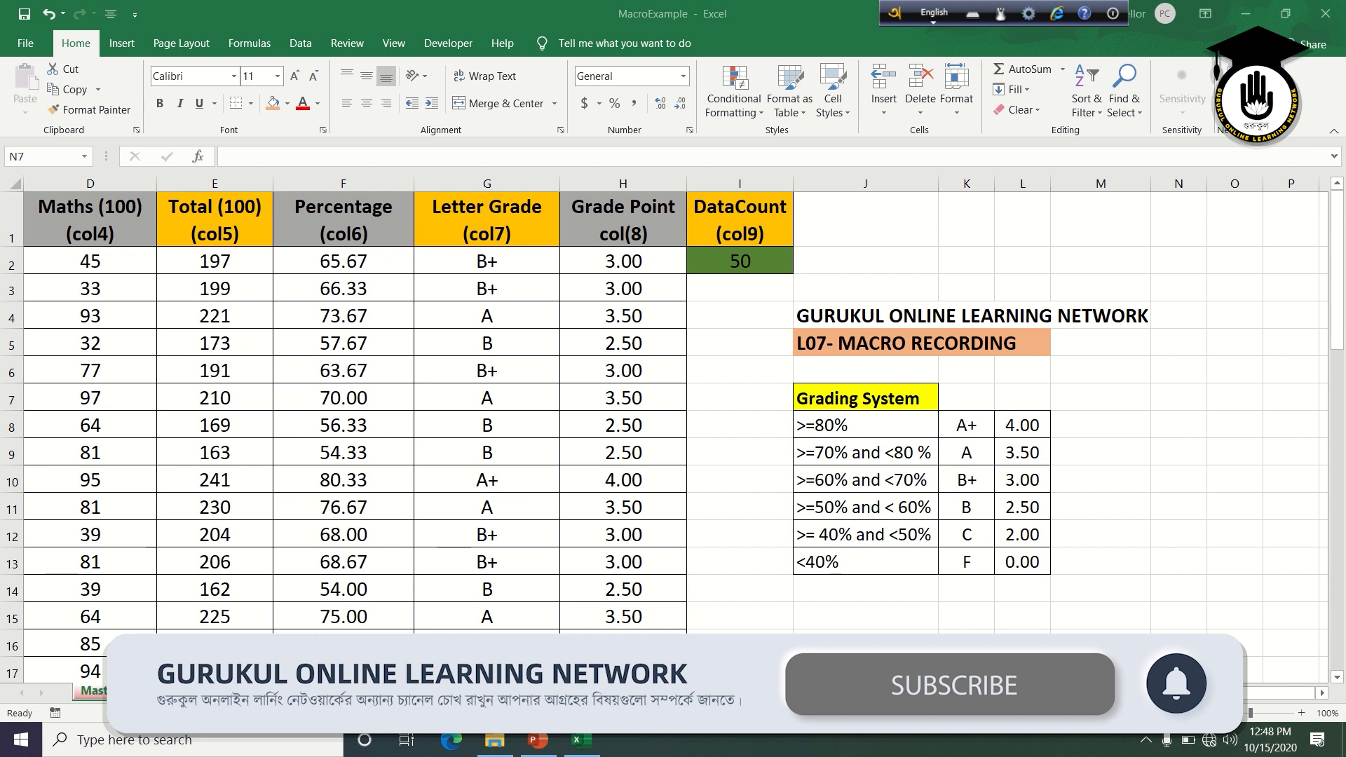
left_click(1240, 90)
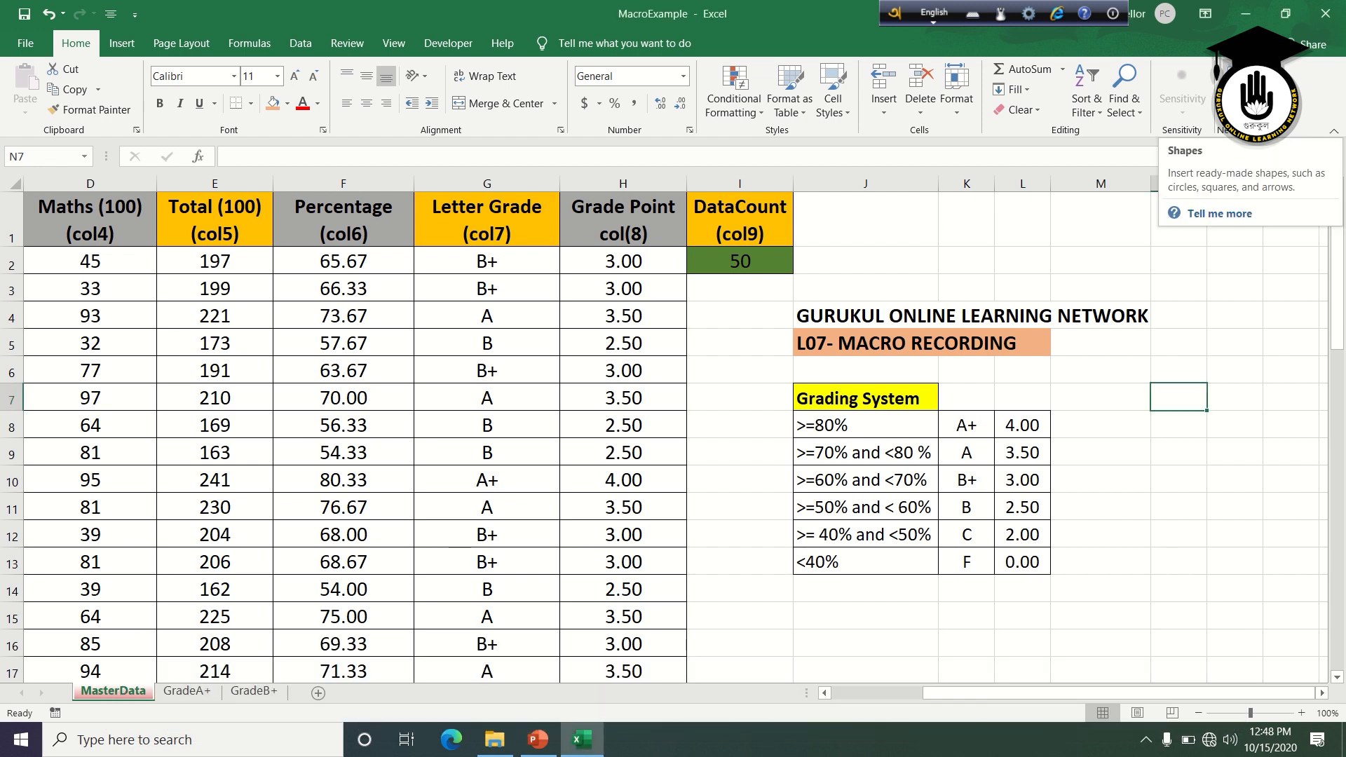
left_click(1240, 90)
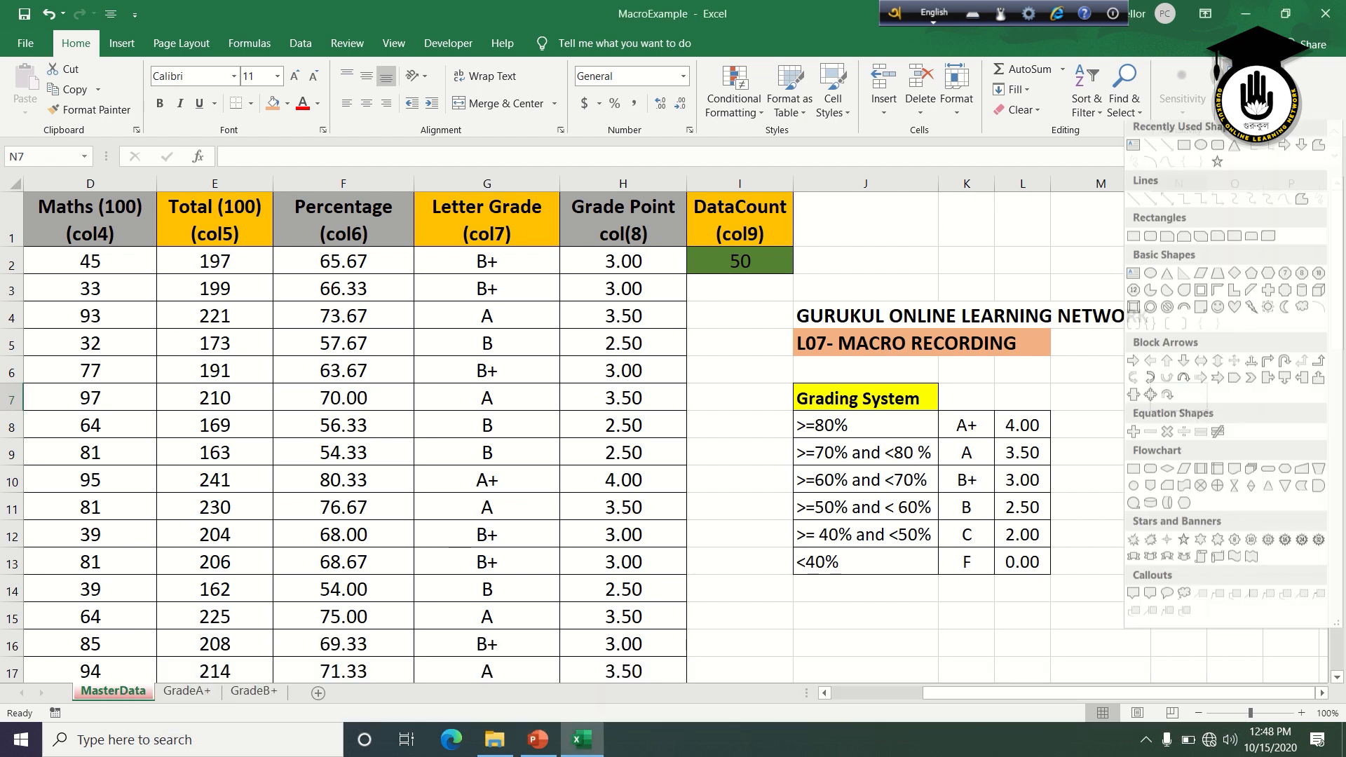
left_click(1219, 153)
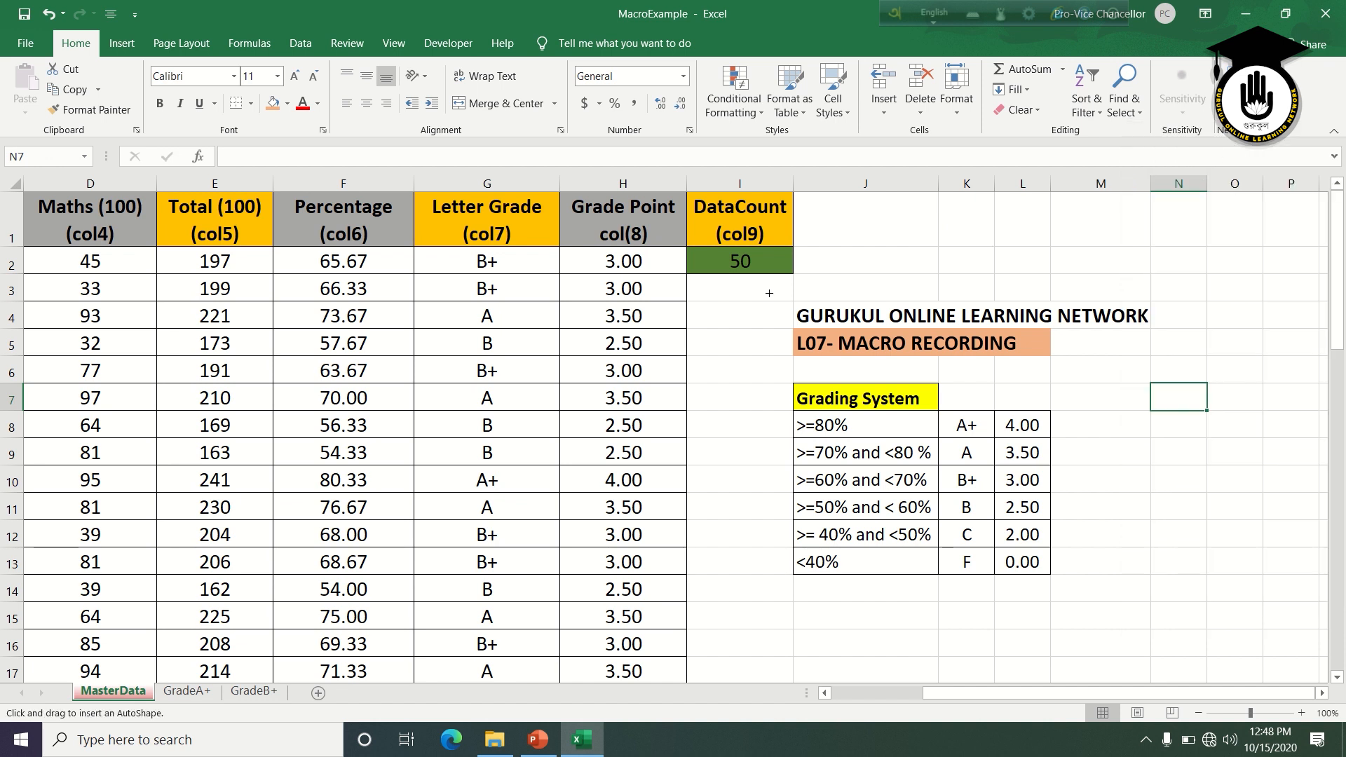
left_click_drag(838, 212, 976, 275)
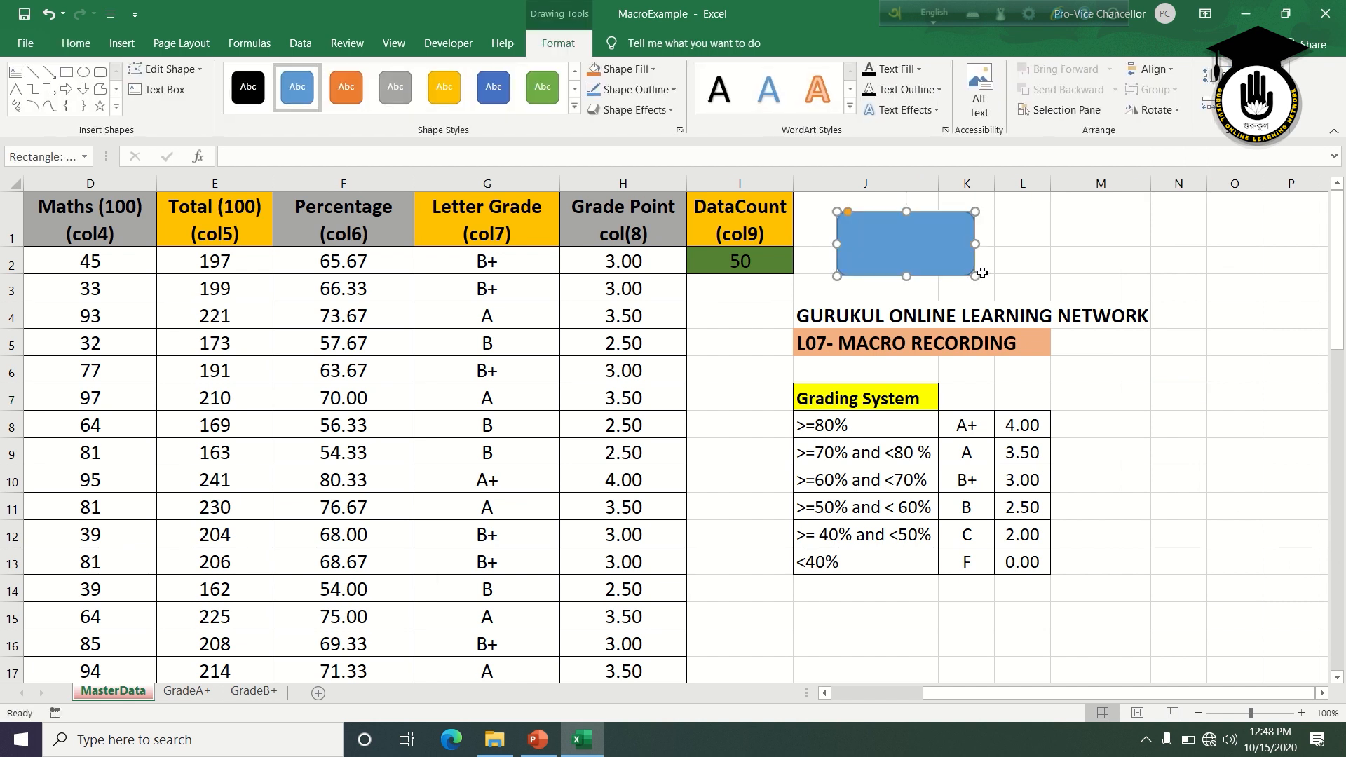
- Label the rounded rectangle with the text "A+ Filter"
right_click(911, 252)
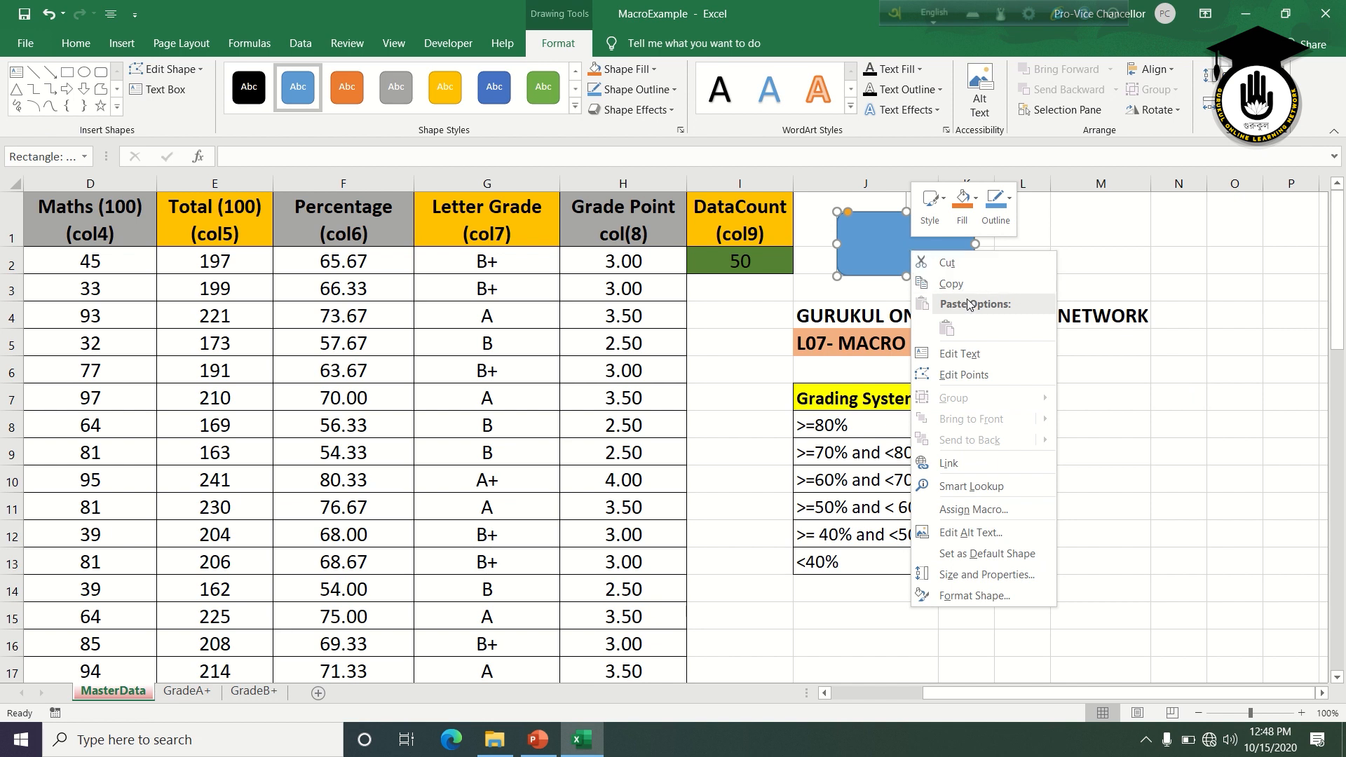
left_click(962, 354)
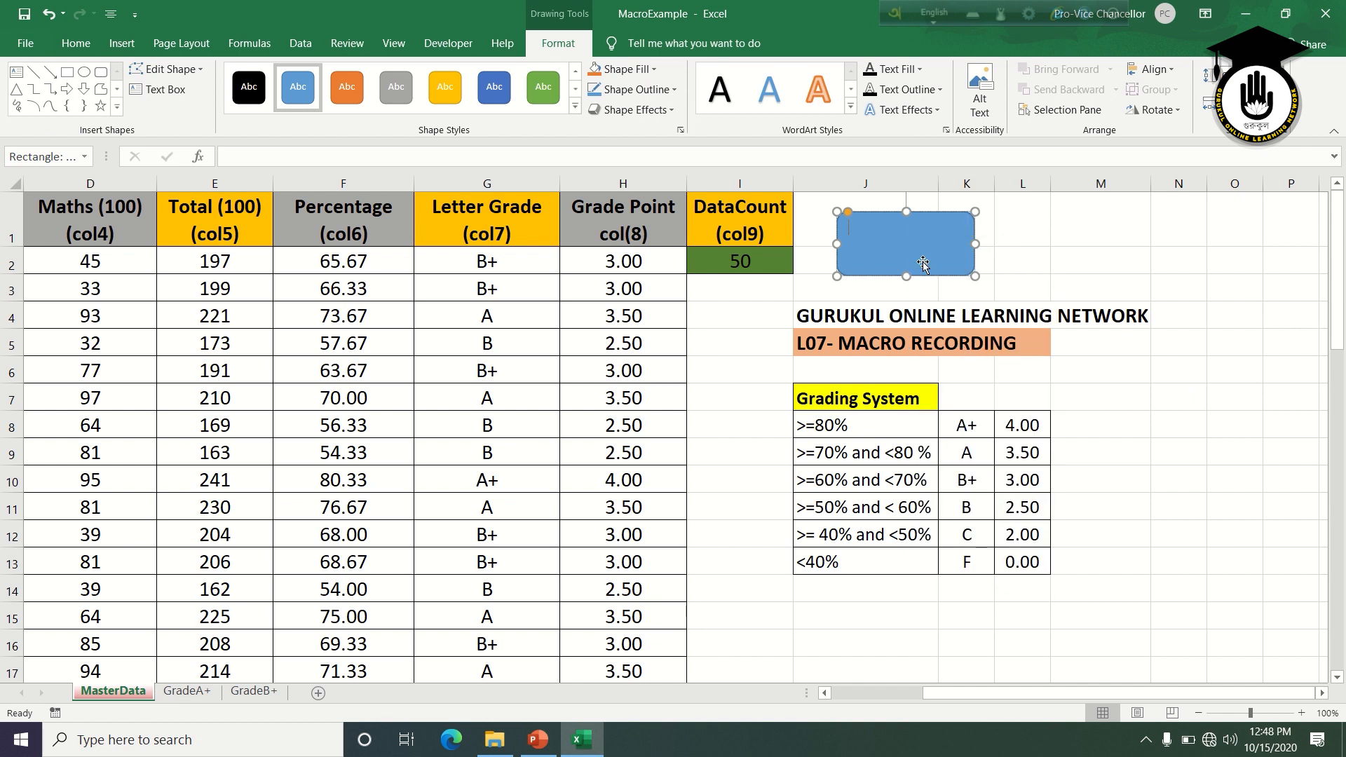
type("A+ Filter")
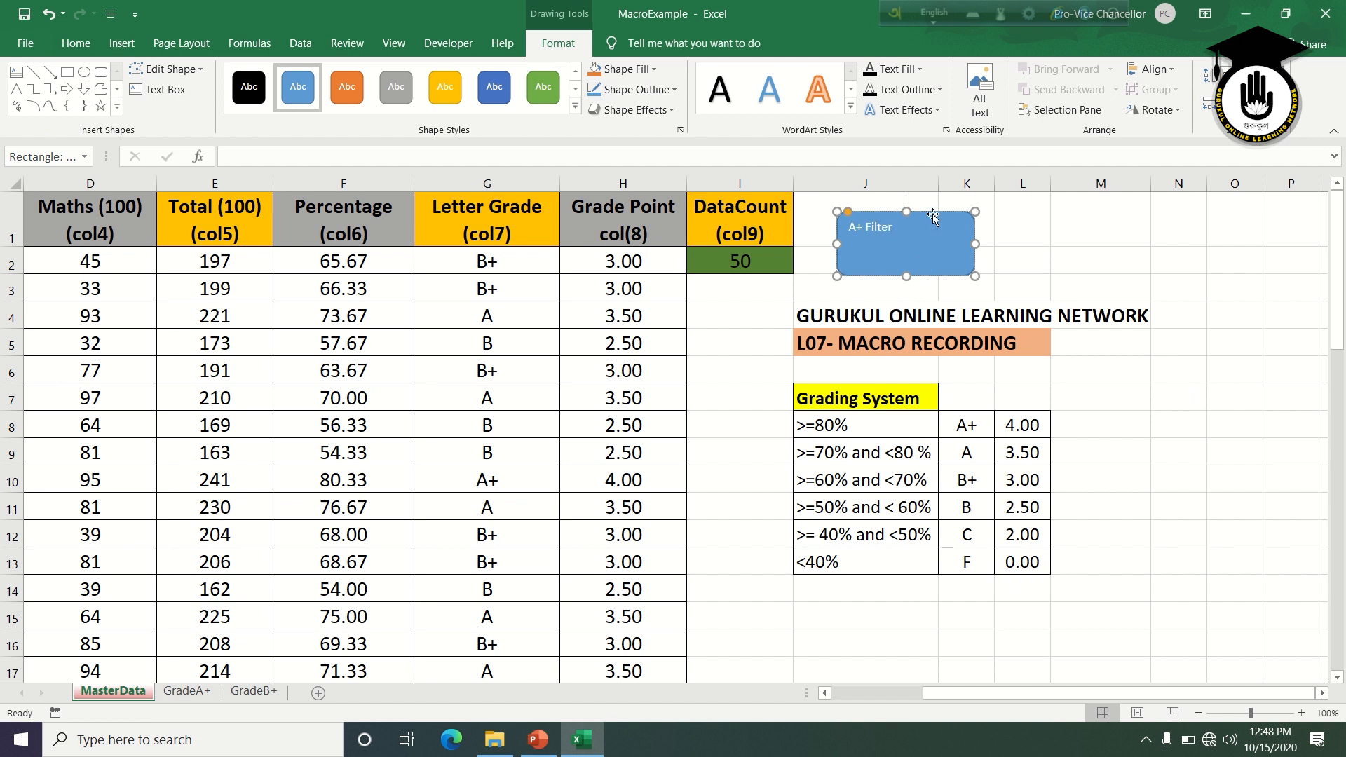
- Increase the font size of the "A+ Filter" label to 20
left_click(75, 42)
left_click(294, 76)
left_click(294, 76)
left_click(295, 76)
left_click(294, 76)
left_click(295, 76)
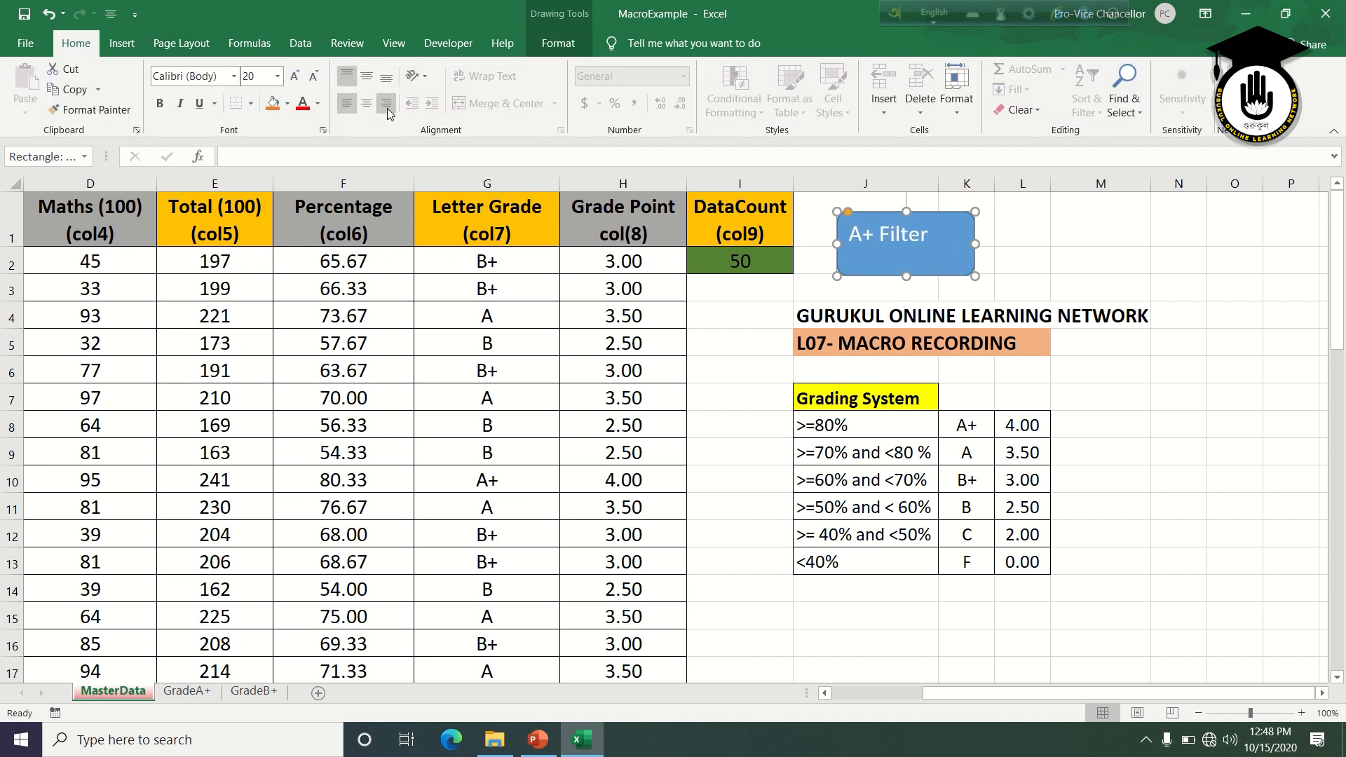
- Centre the "A+ Filter" label horizontally and vertically inside its rounded rectangle, then deselect the shape
left_click(366, 103)
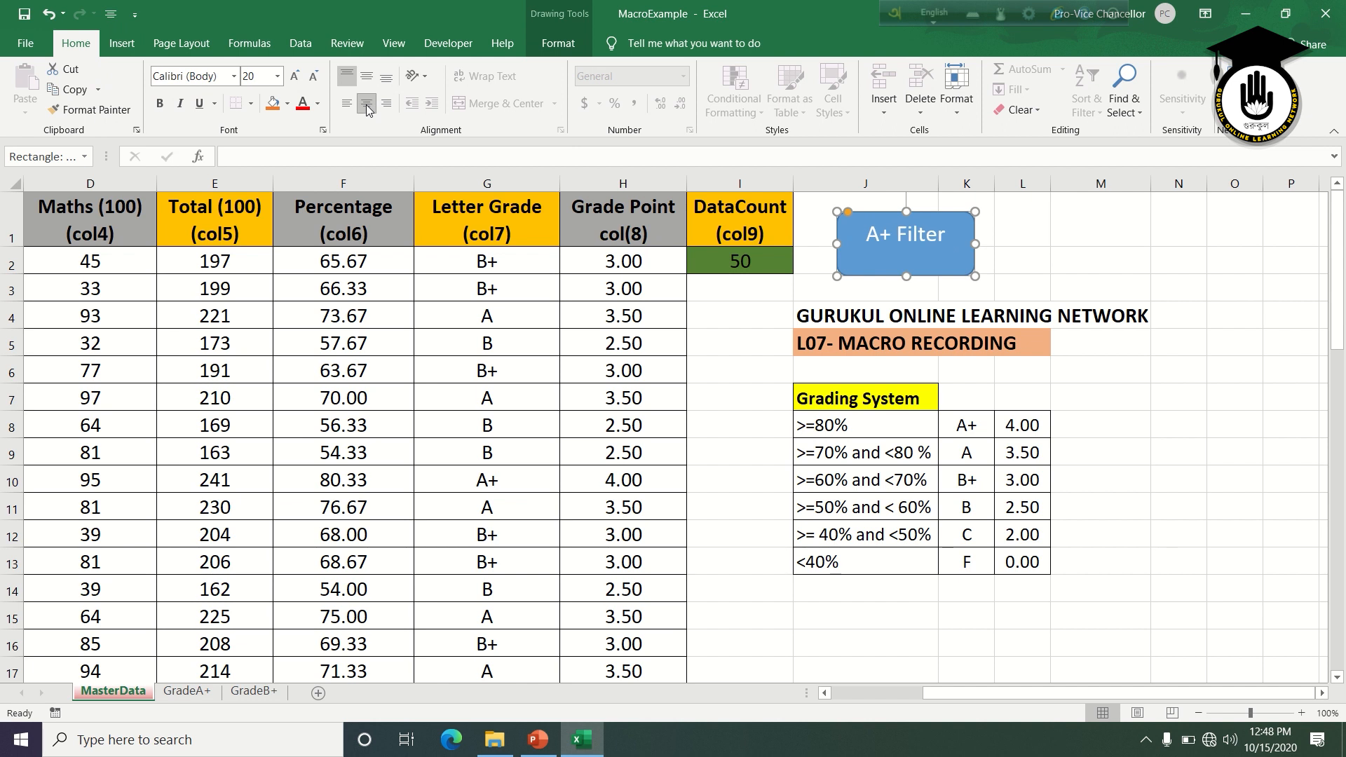
left_click(366, 76)
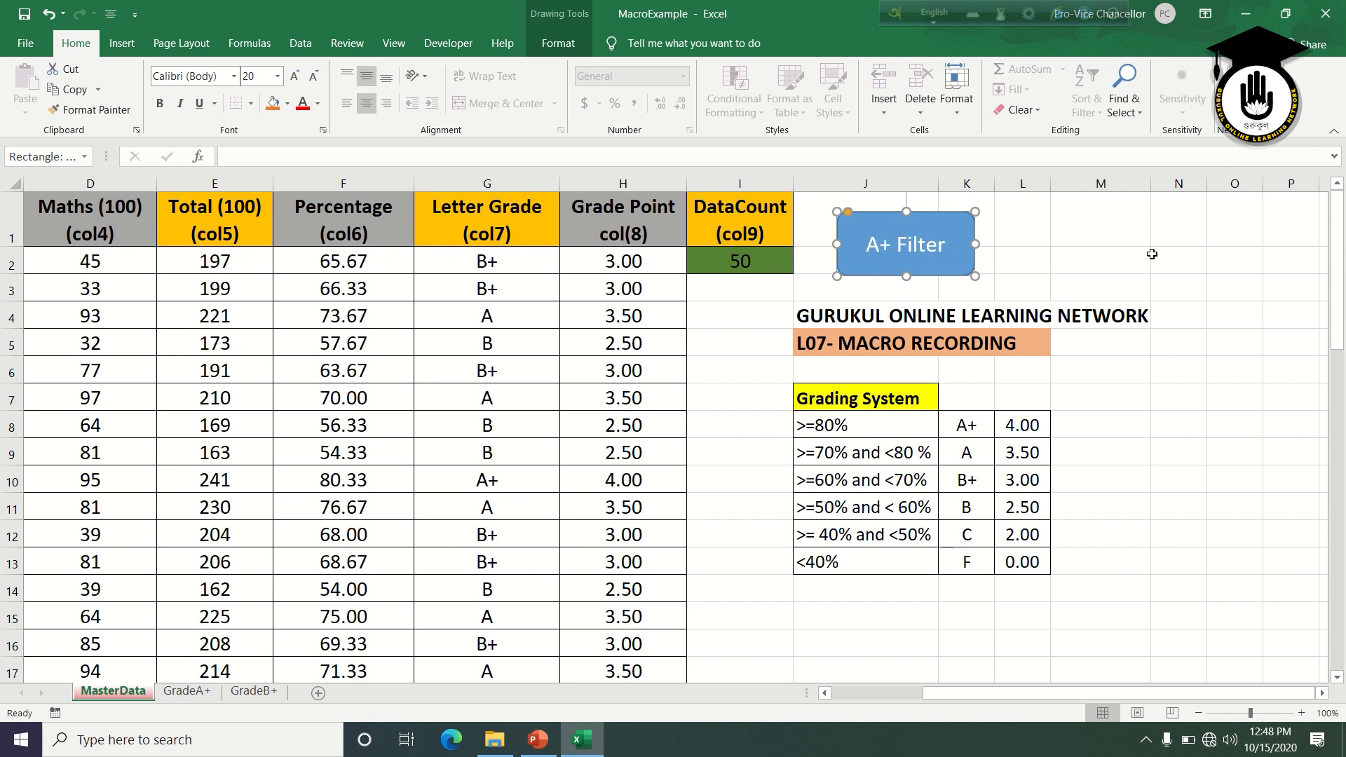
left_click(1100, 266)
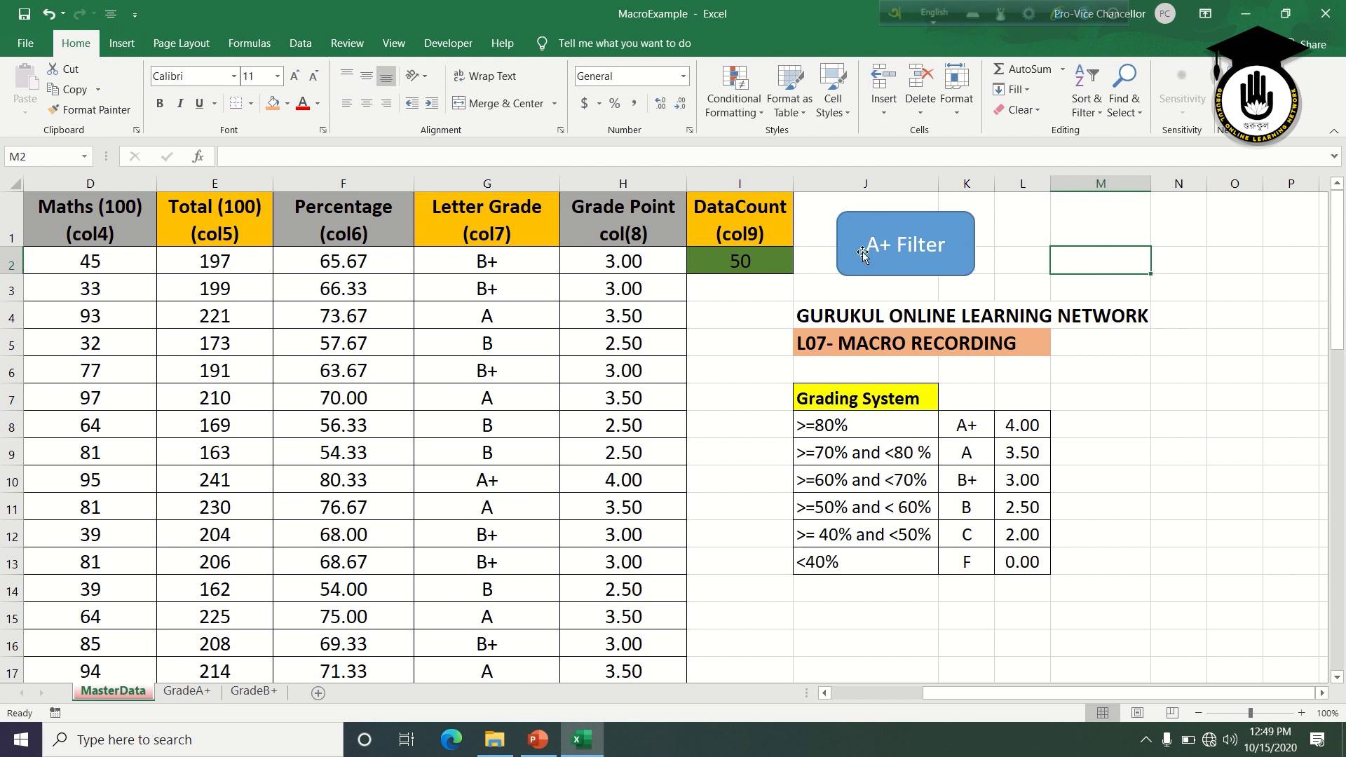
- Assign the AplusFilter macro to the "A+ Filter" rounded rectangle
left_click(920, 232)
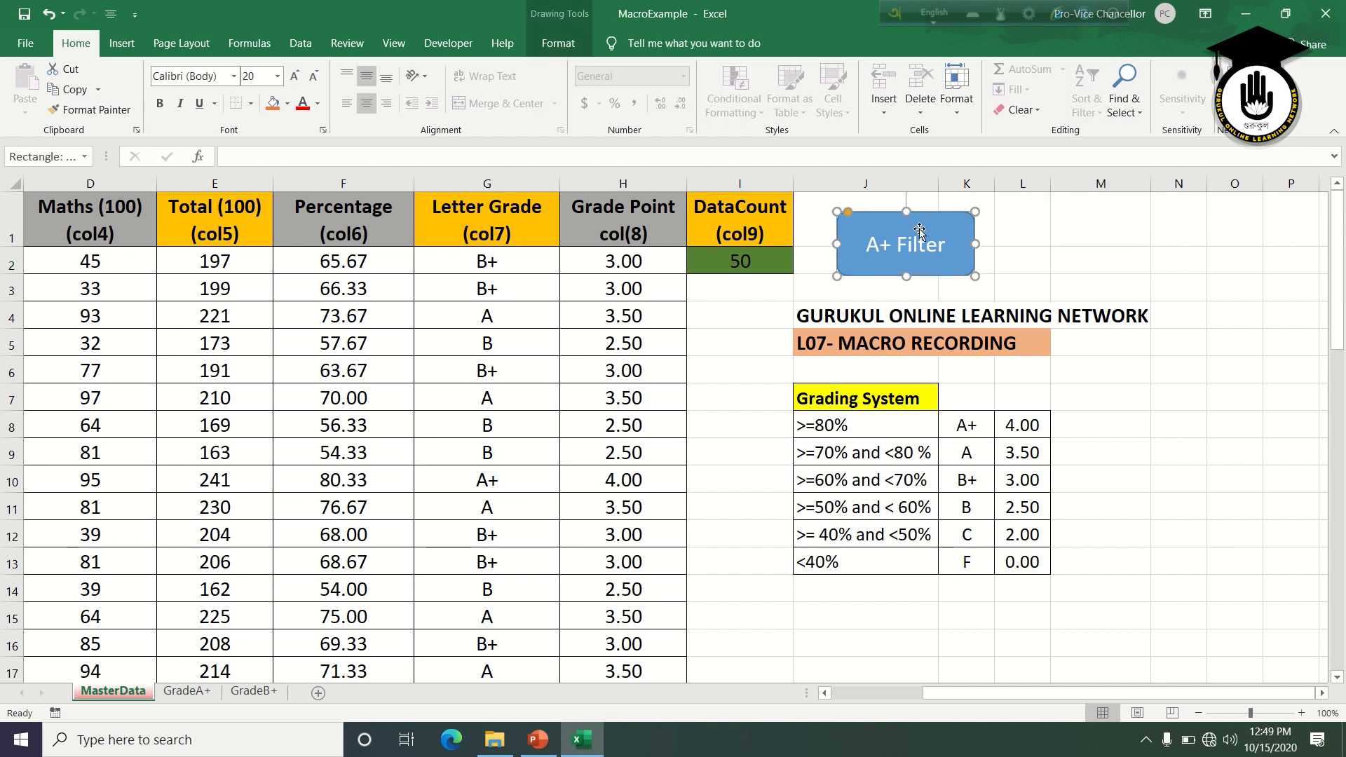
right_click(920, 230)
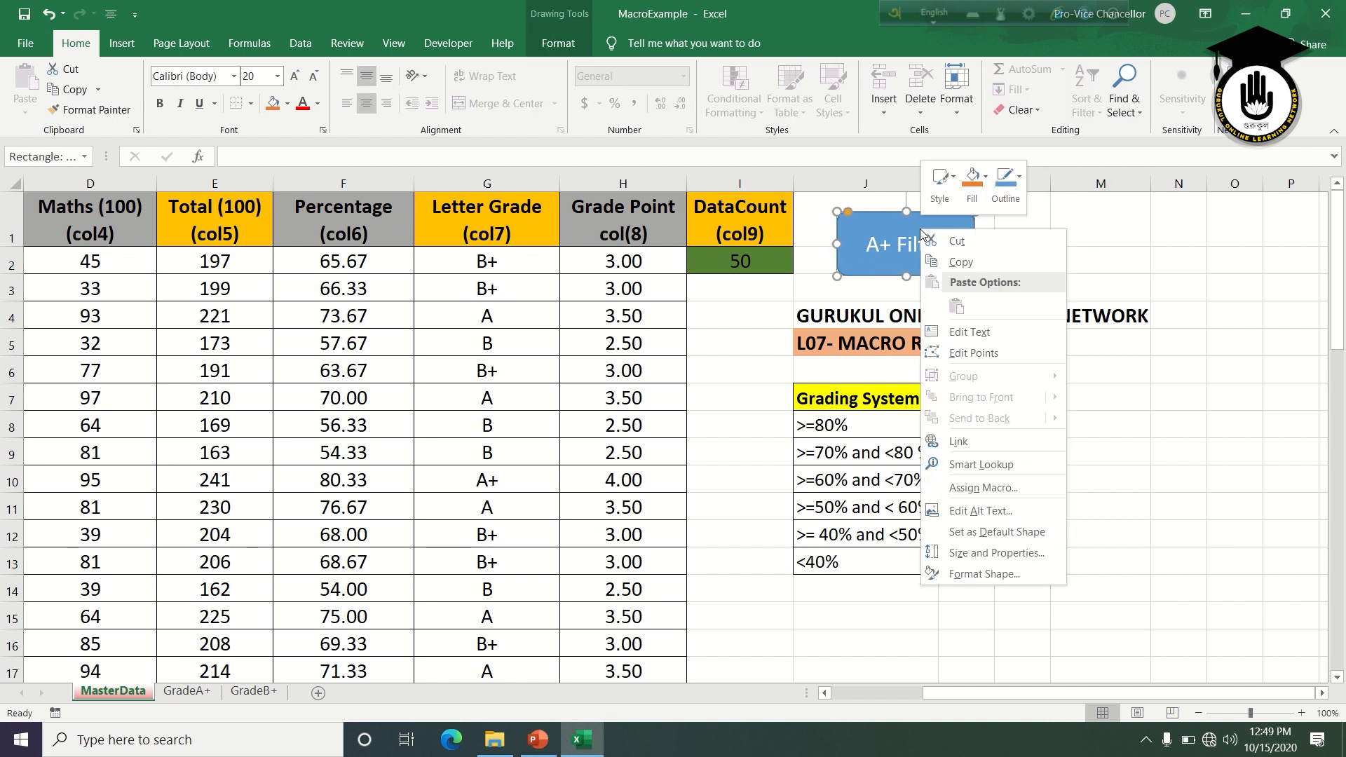
left_click(975, 491)
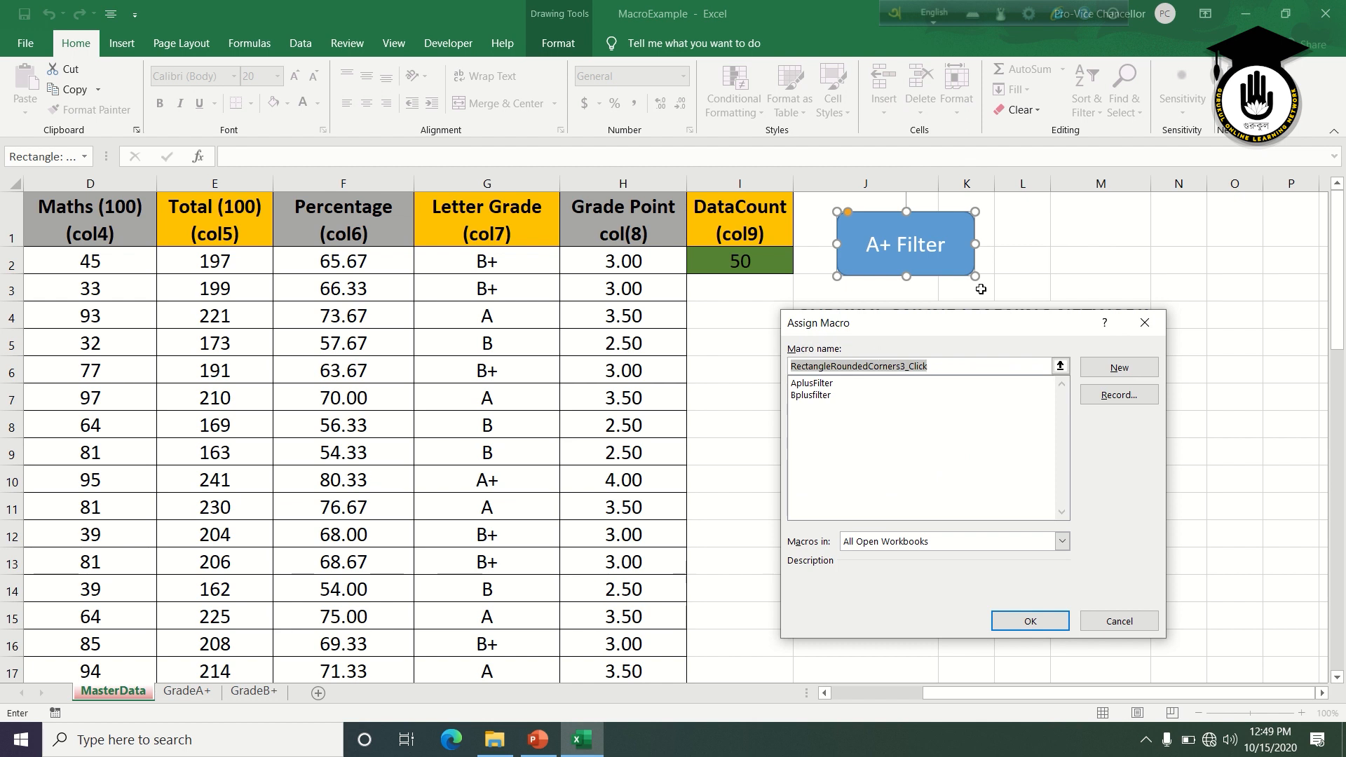
left_click(824, 386)
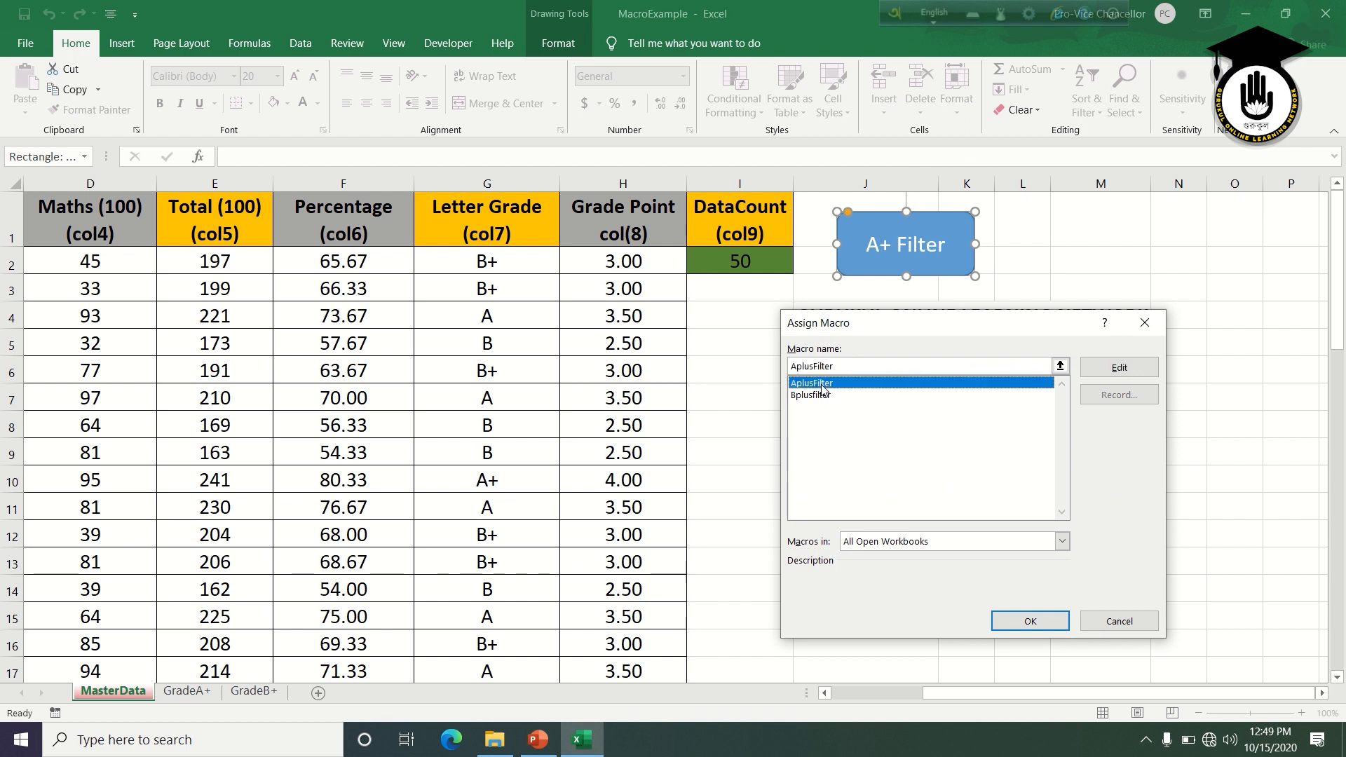
left_click(1052, 620)
left_click(1137, 395)
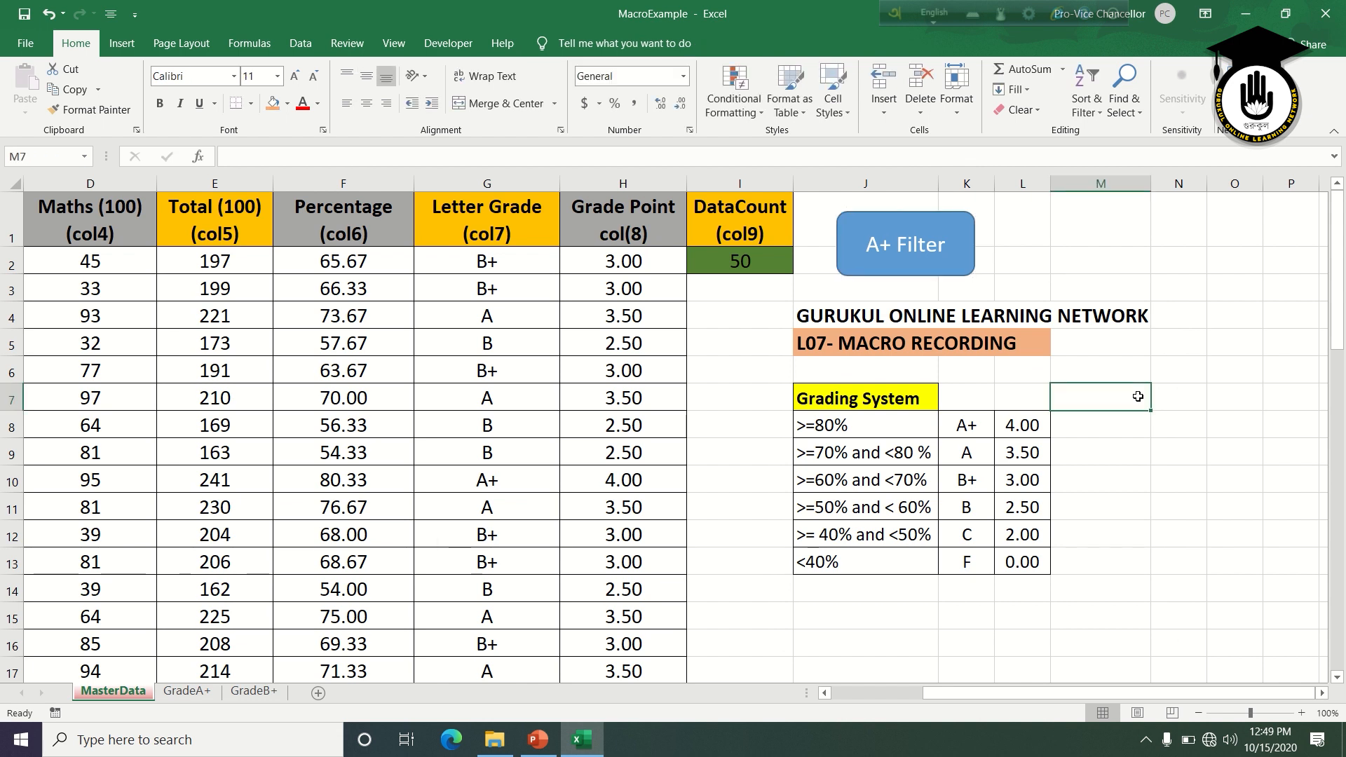
- Run the macro from the "A+ Filter" shape, check the copied students on the GradeA+ sheet and return to MasterData
left_click(935, 238)
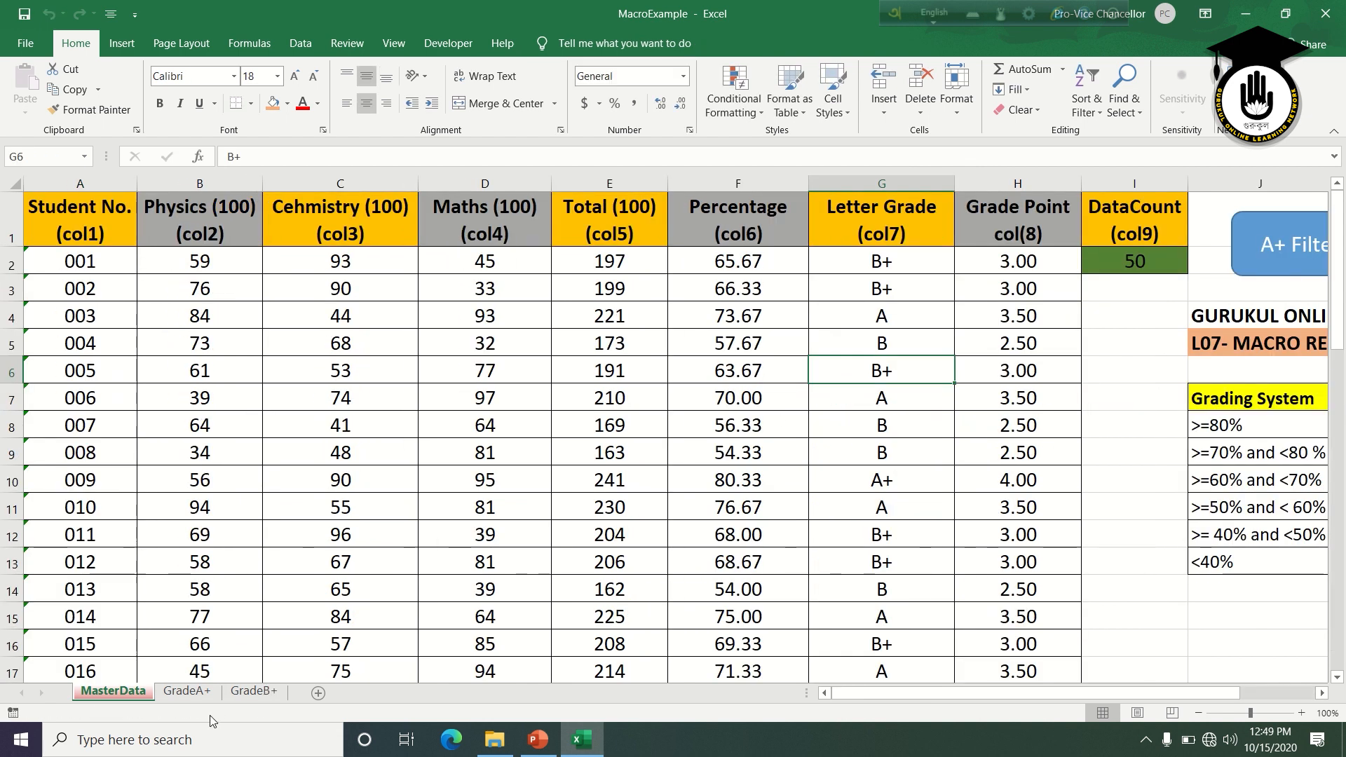
left_click(196, 697)
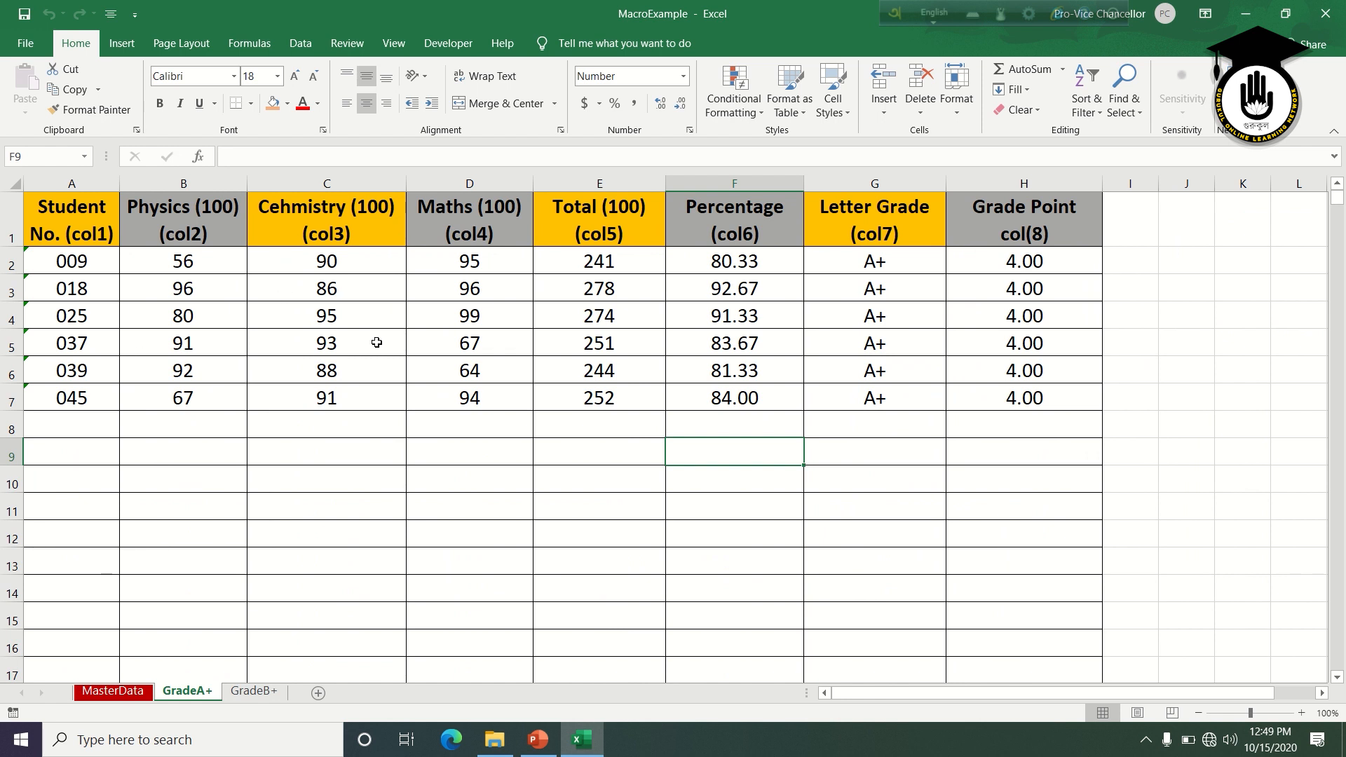
left_click(115, 701)
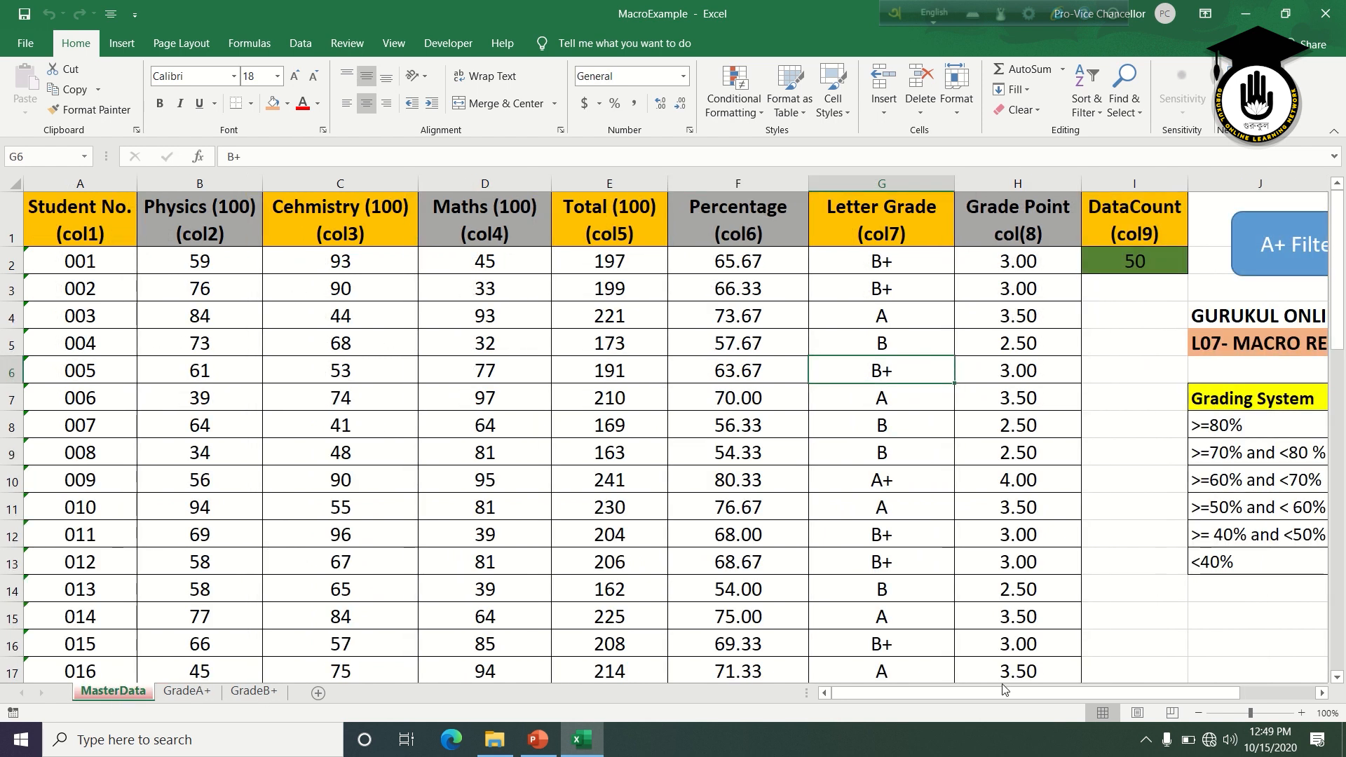
- Draw a second rounded rectangle below the Grading System table, mainly across column J in rows 15 to 16
left_click(1323, 692)
left_click(1322, 693)
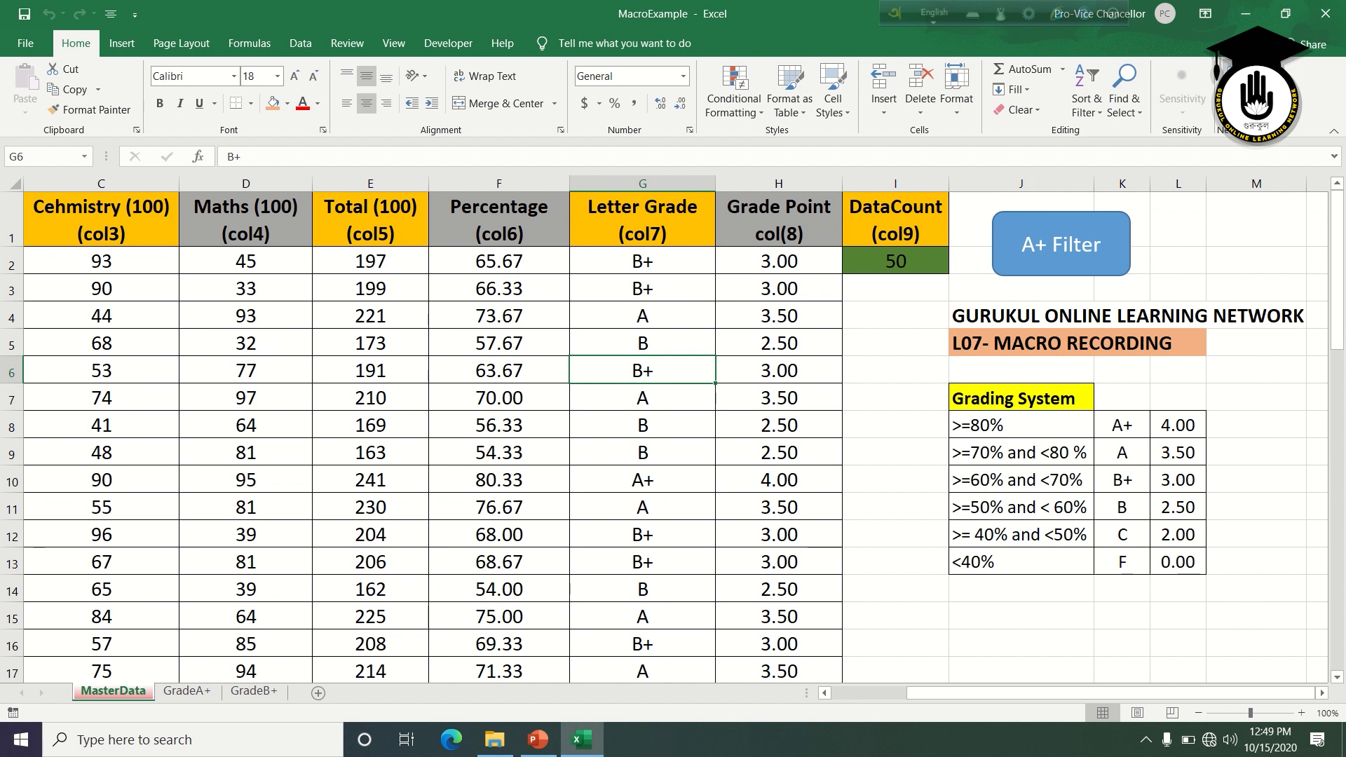
left_click(1244, 91)
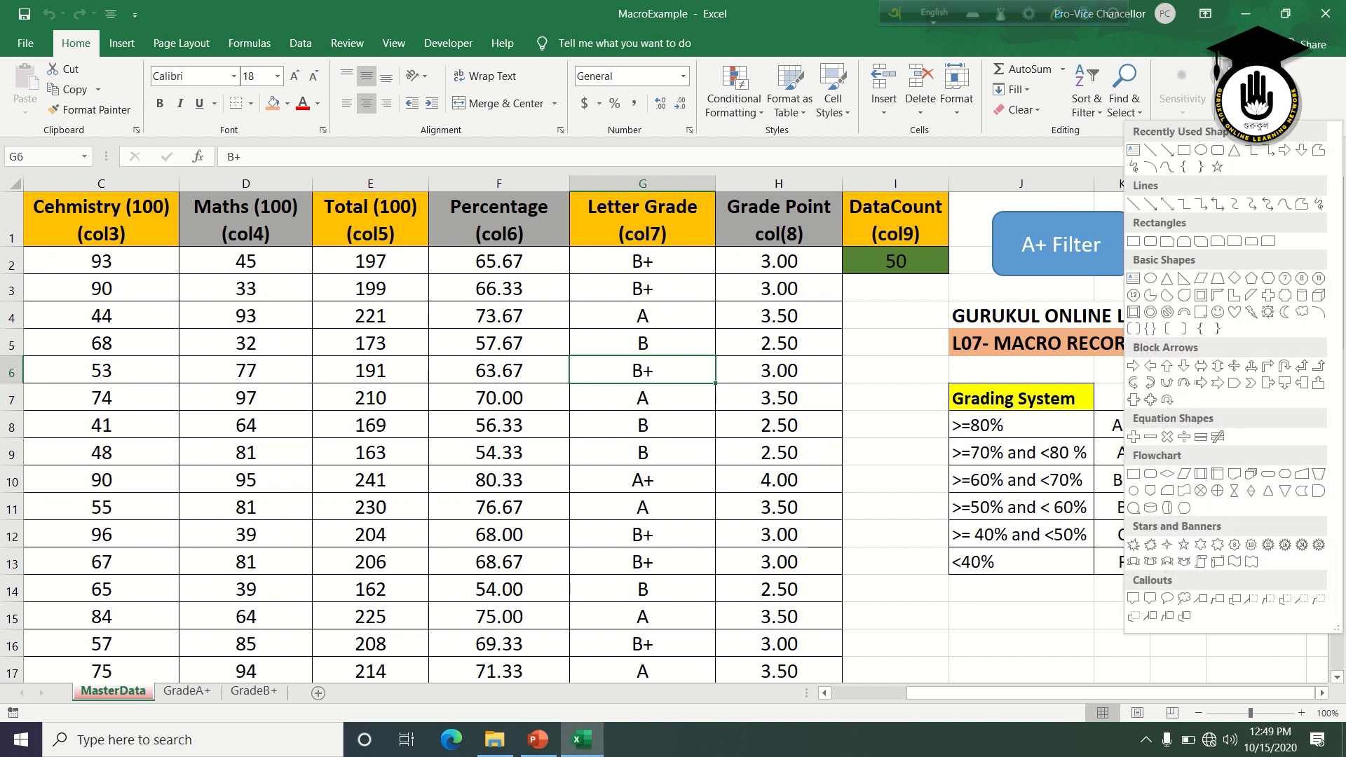
left_click(1218, 150)
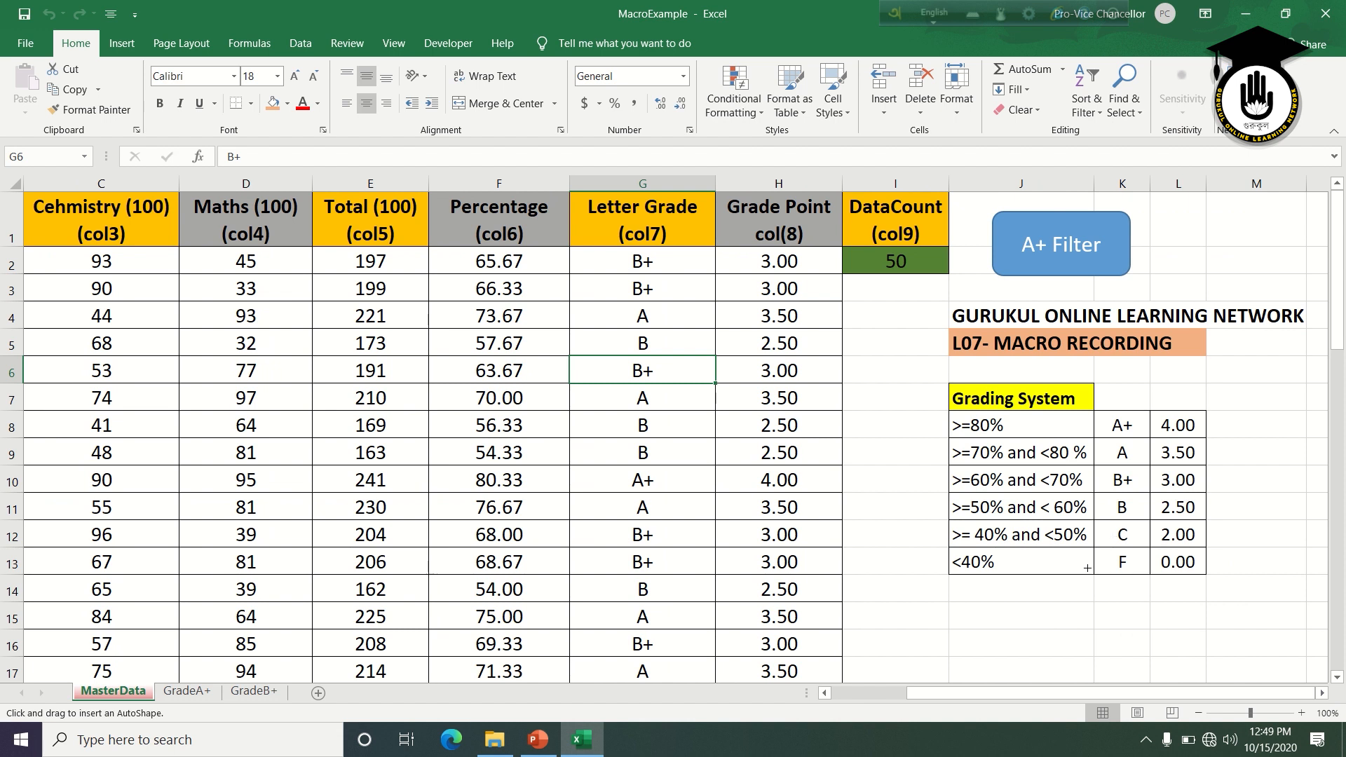
left_click_drag(953, 604, 1105, 659)
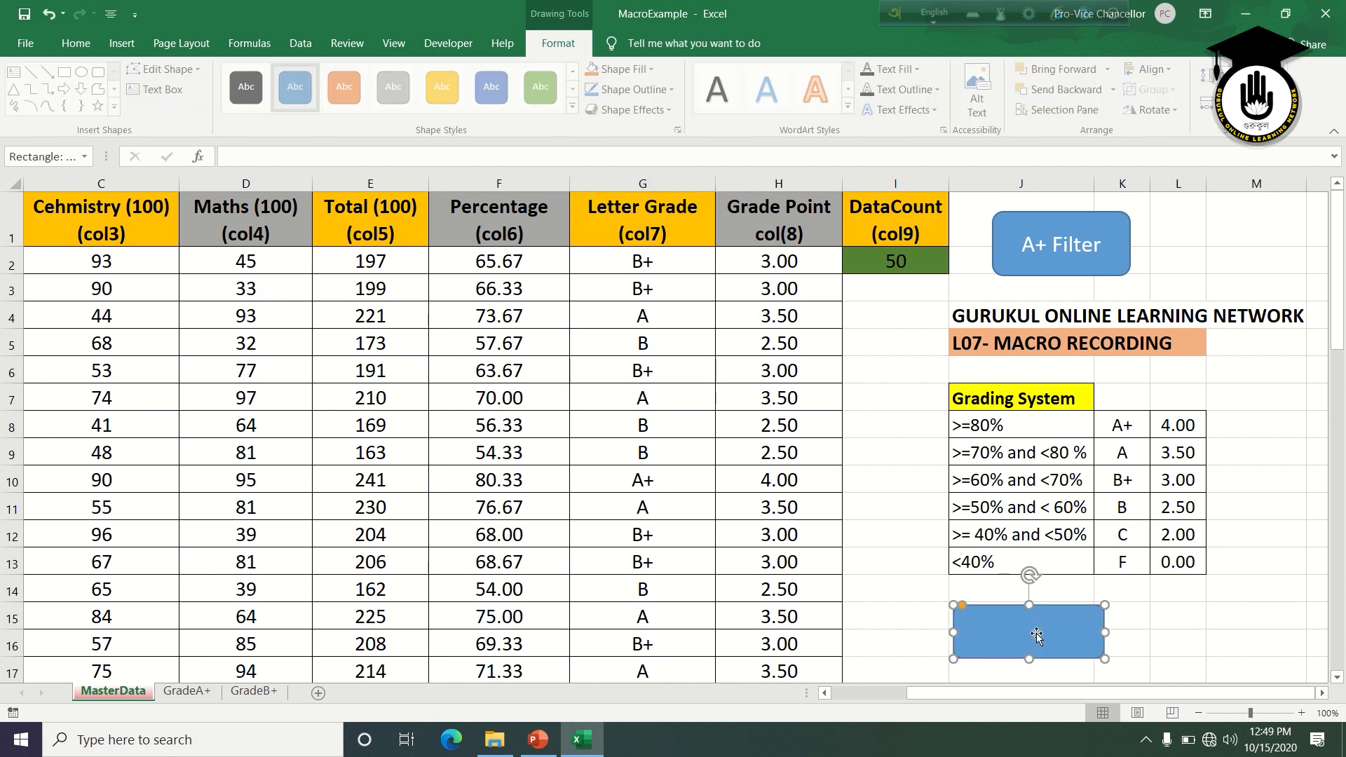
- Label the new rounded rectangle below the grading table with the text "B+ Filter"
right_click(1045, 633)
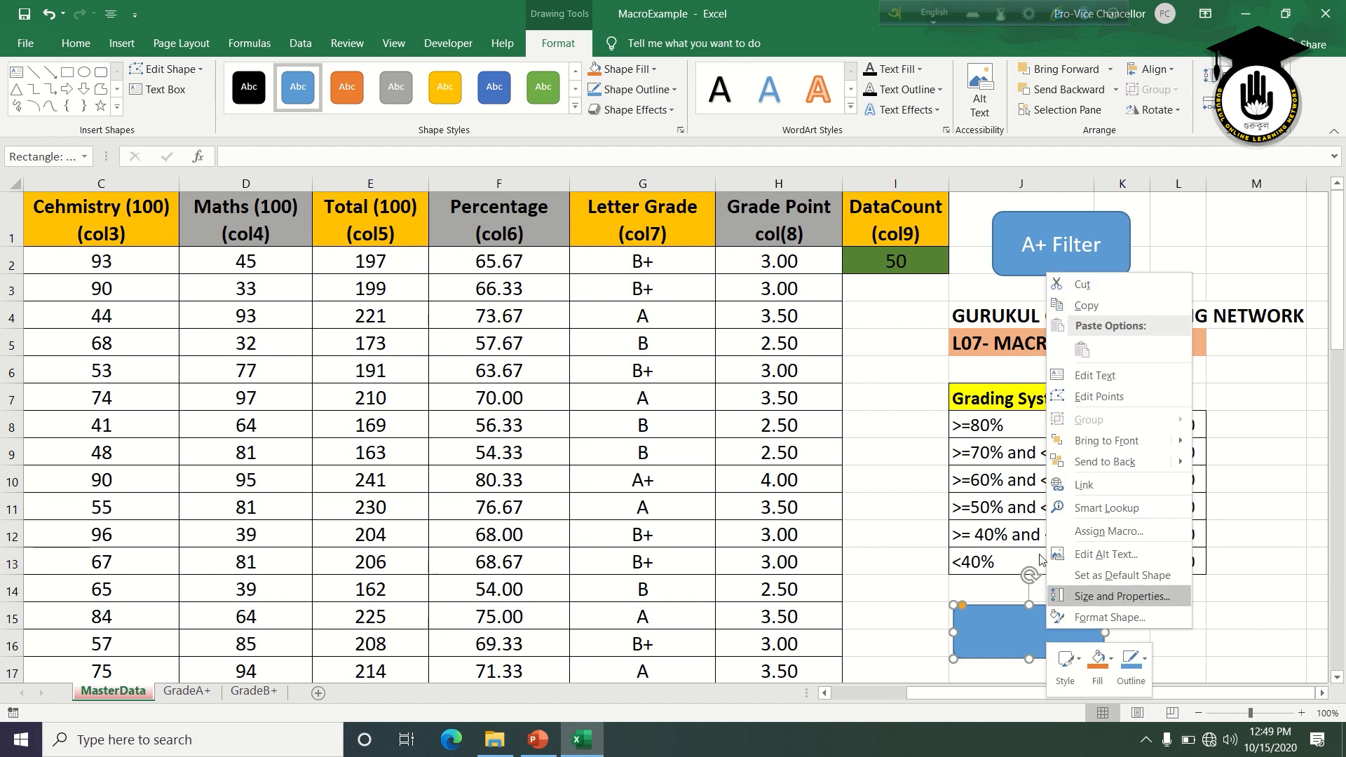
left_click(1106, 377)
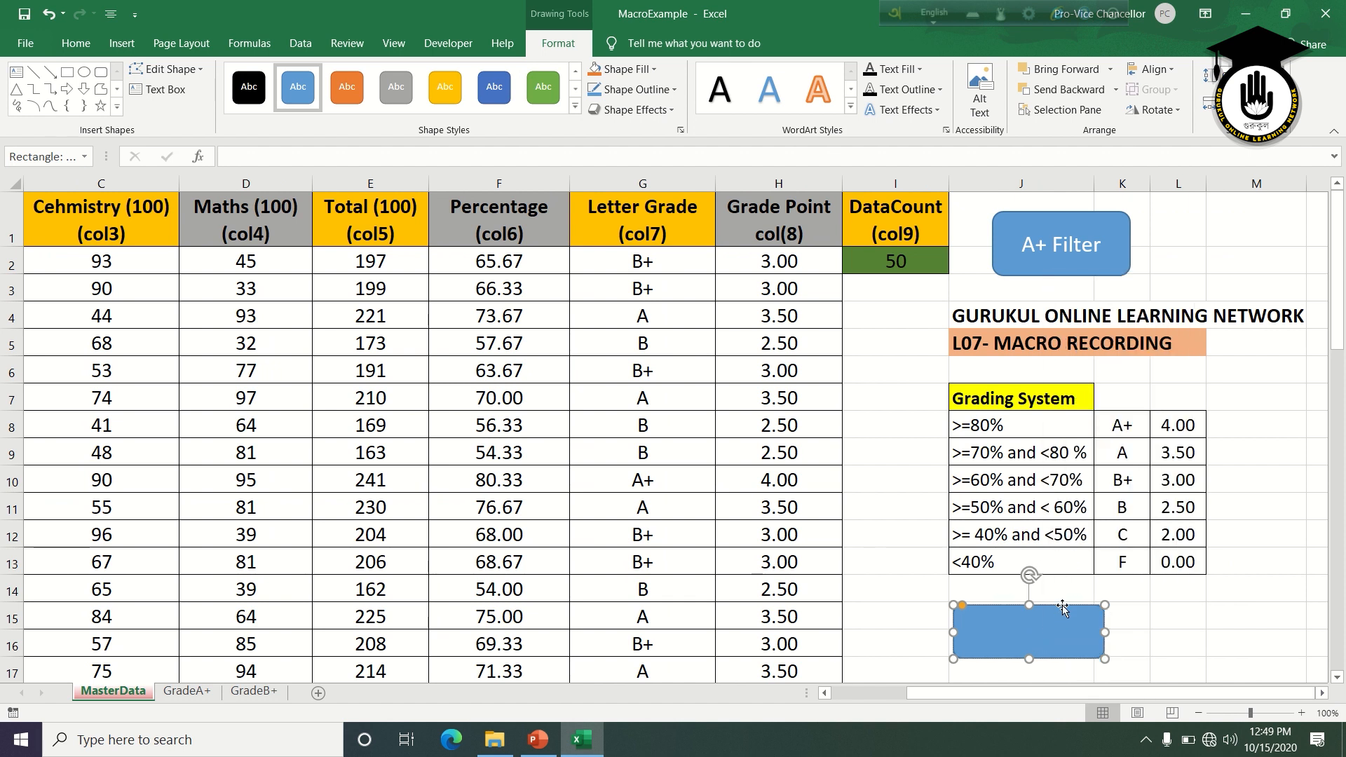
type("B")
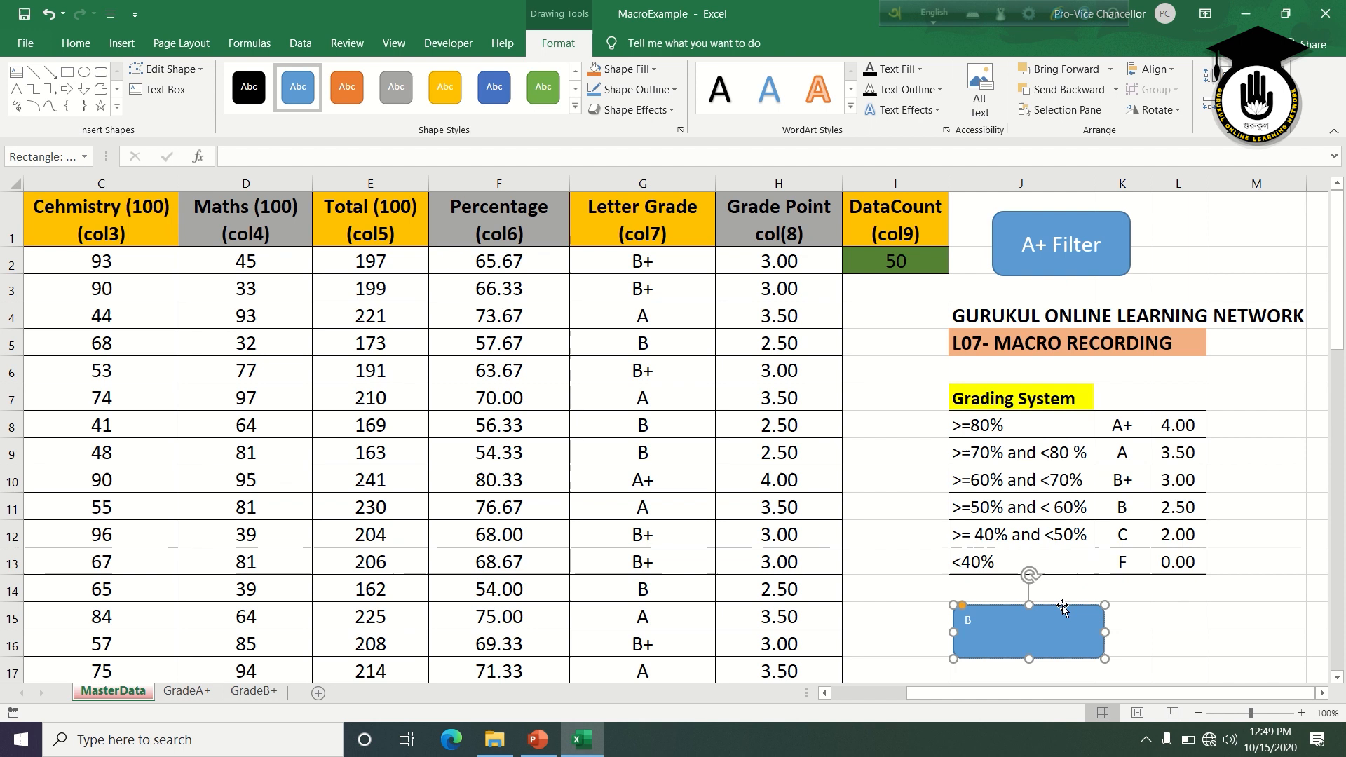
type("+ Filter")
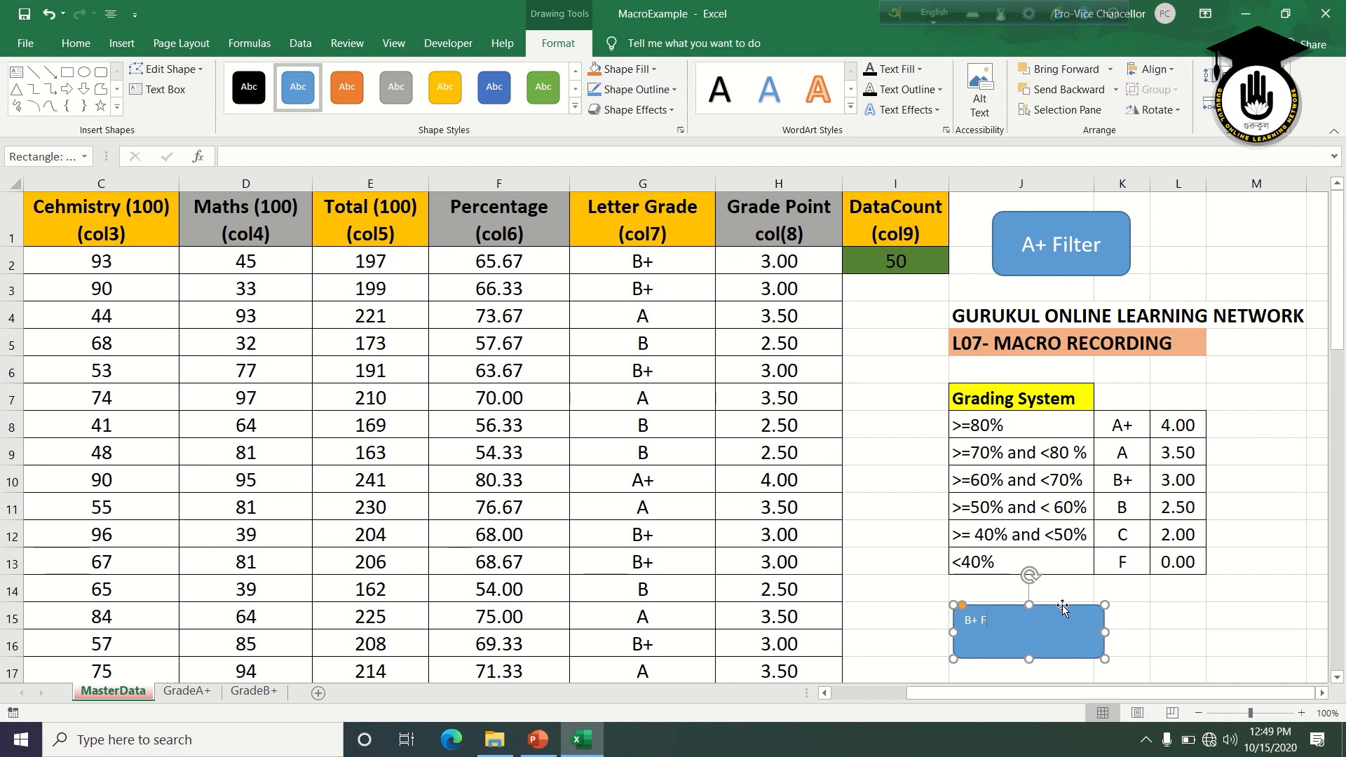
- Increase the "B+ Filter" label to font size 18 and centre it horizontally and vertically in the shape
left_click(75, 44)
left_click(298, 75)
left_click(297, 77)
left_click(295, 77)
left_click(293, 77)
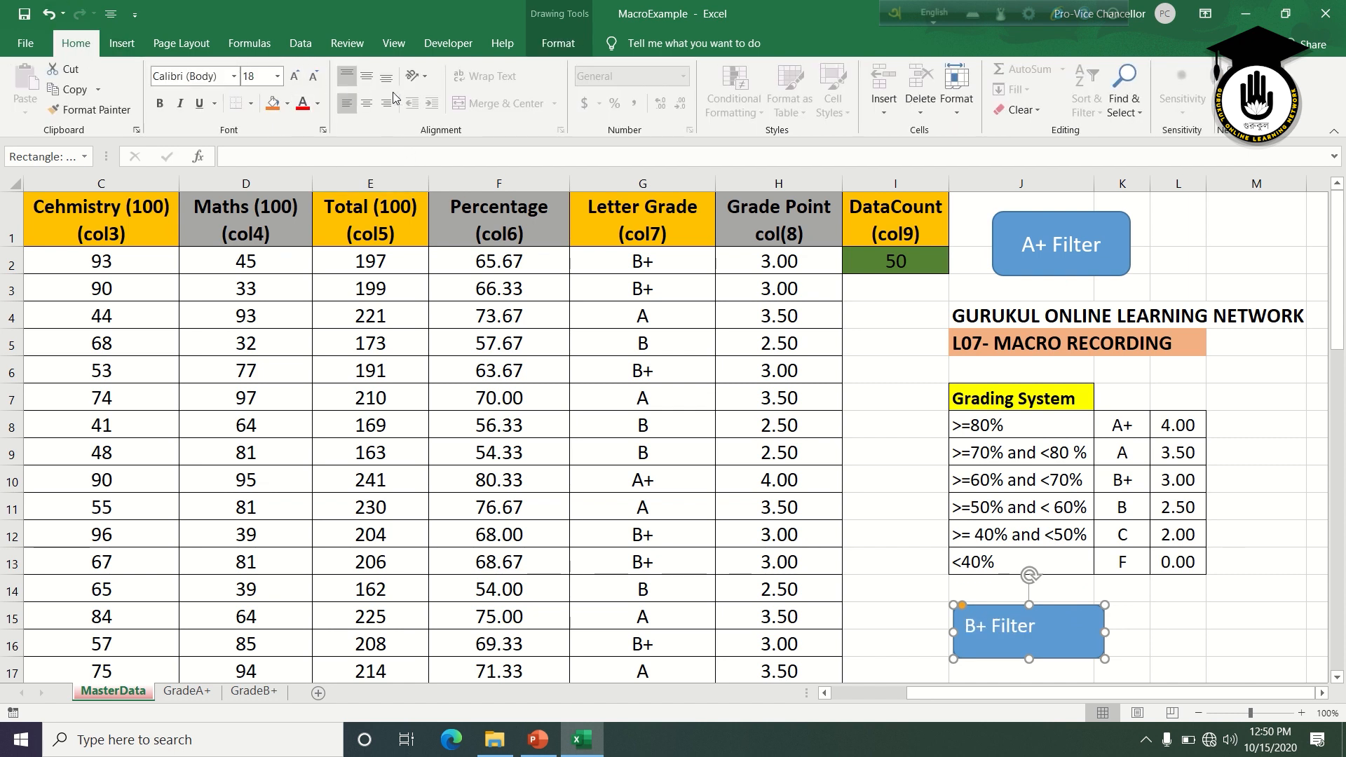
left_click(366, 103)
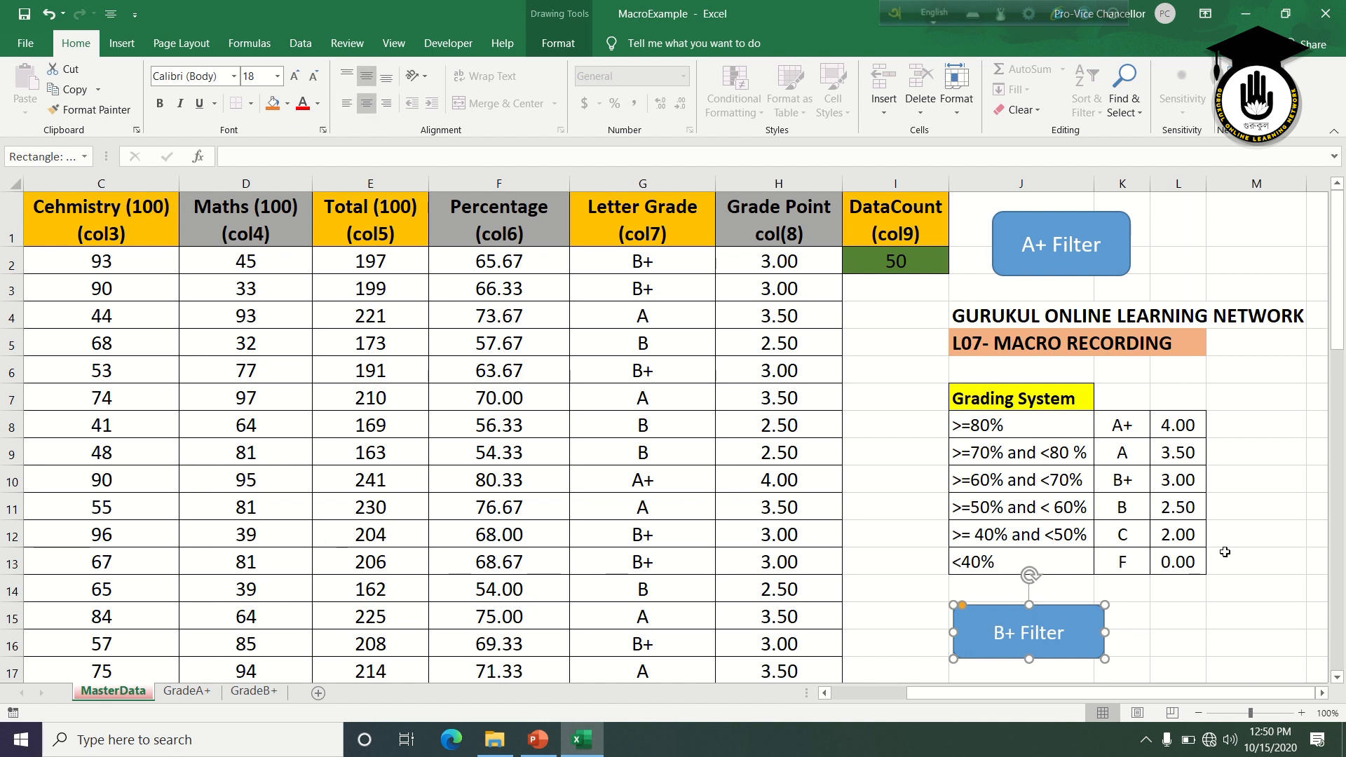
- Assign the Bplusfilter macro to the "B+ Filter" rounded rectangle and deselect the shape
right_click(1090, 629)
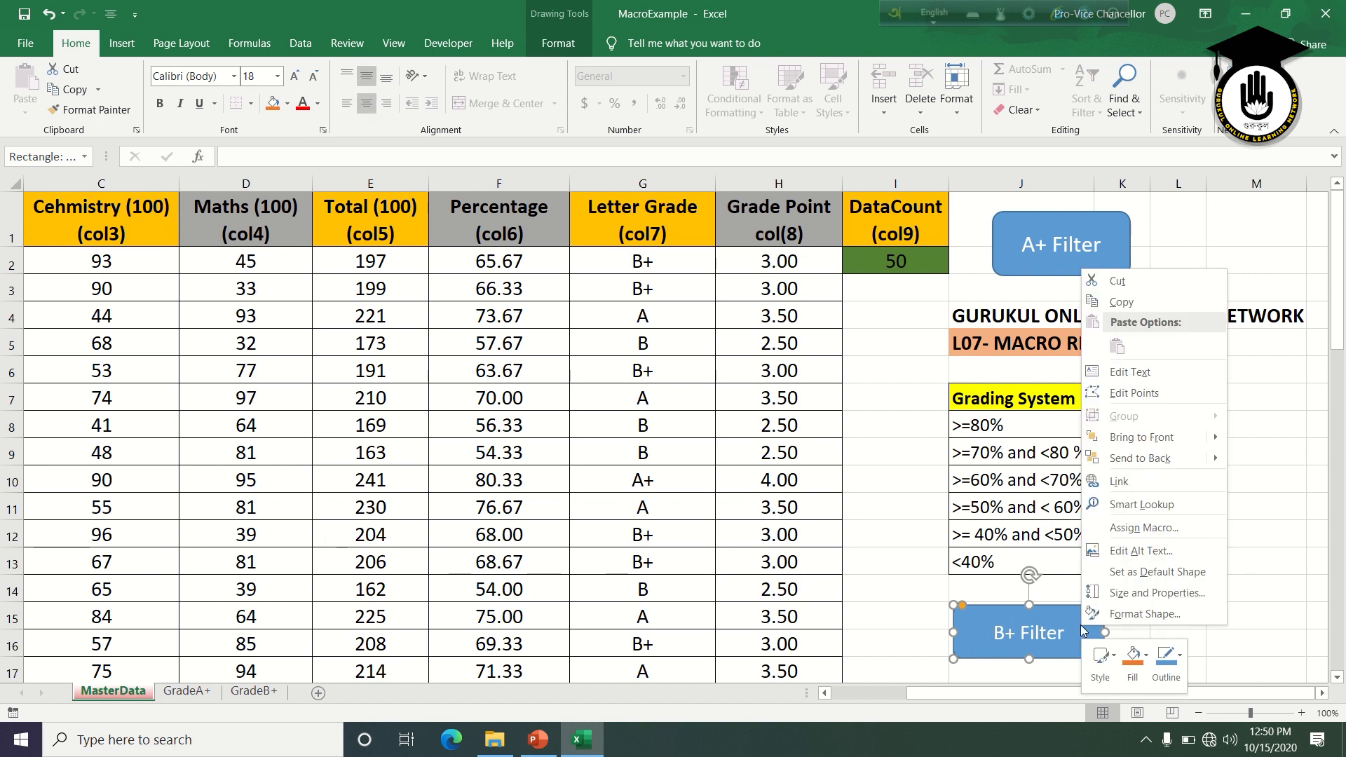
left_click(1149, 529)
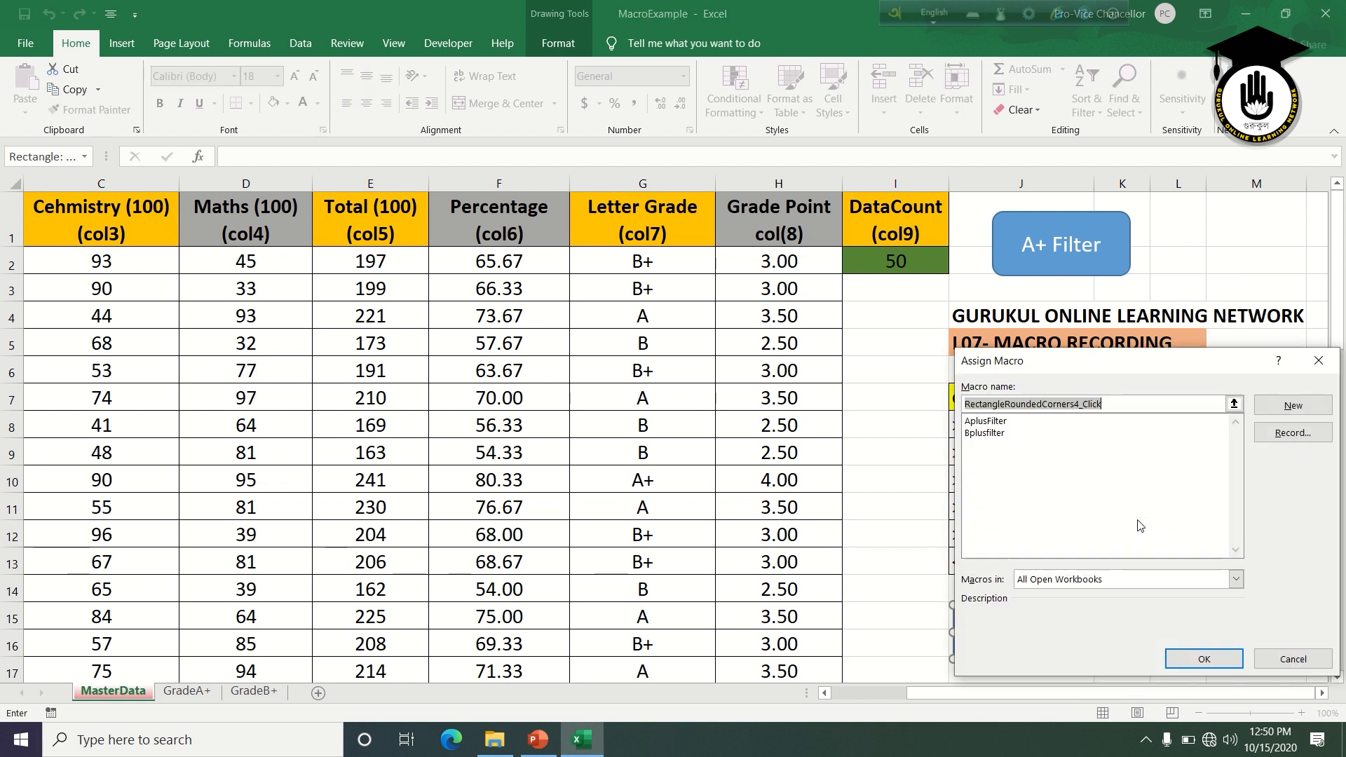
left_click(981, 435)
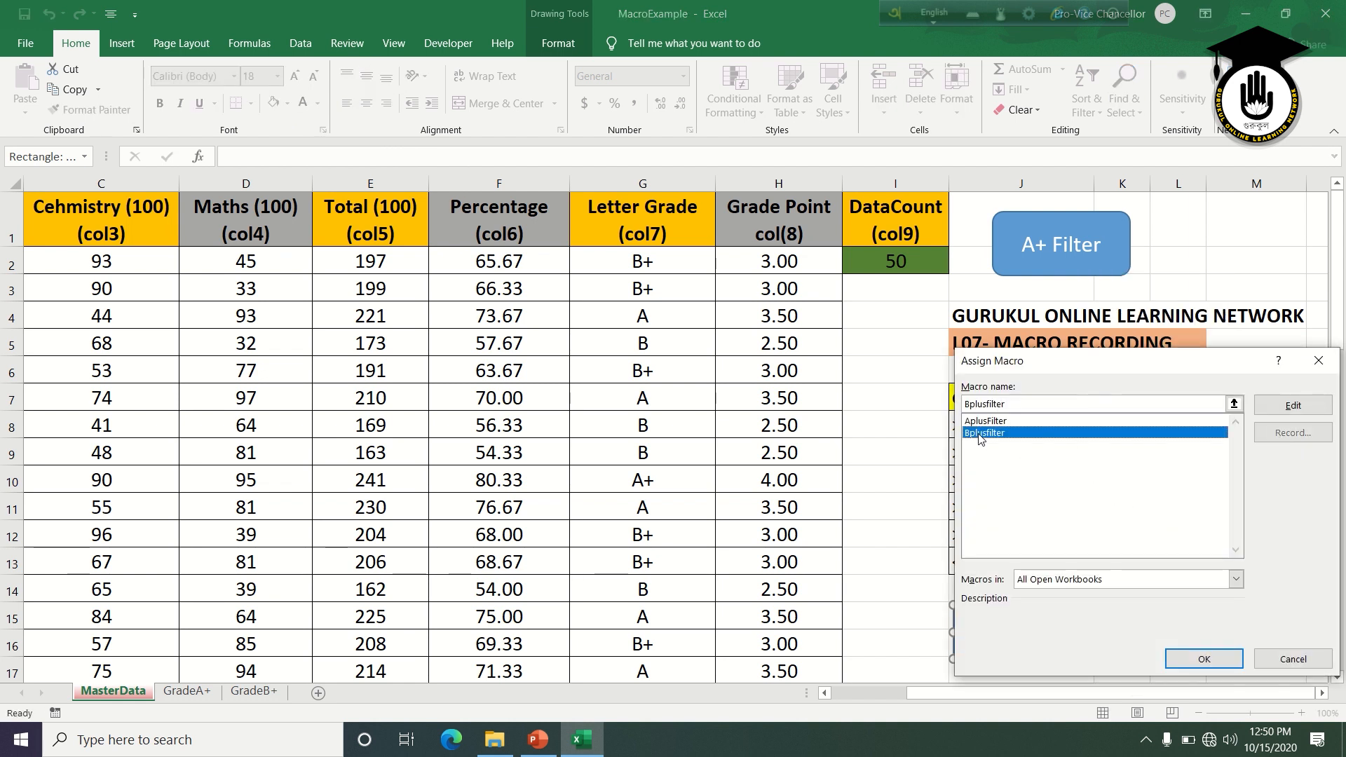
left_click(1205, 660)
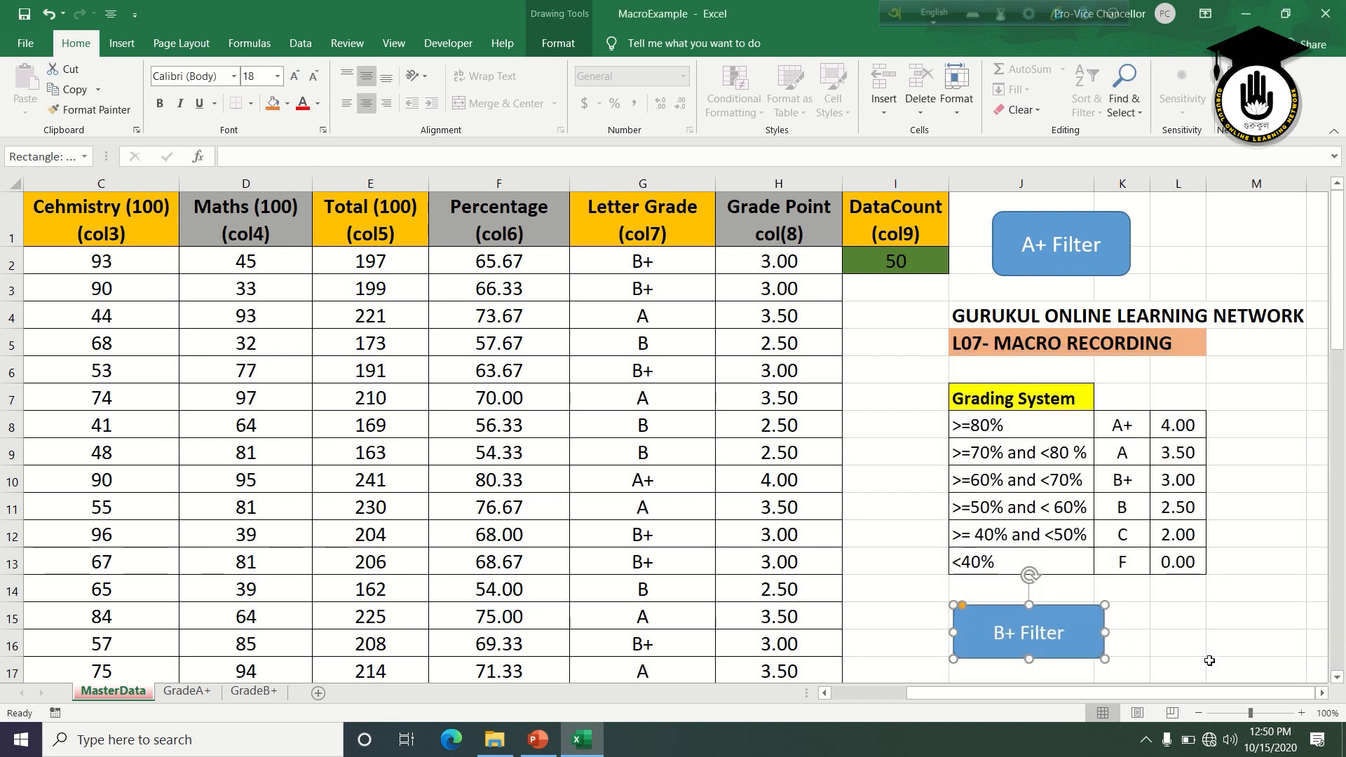
left_click(1210, 607)
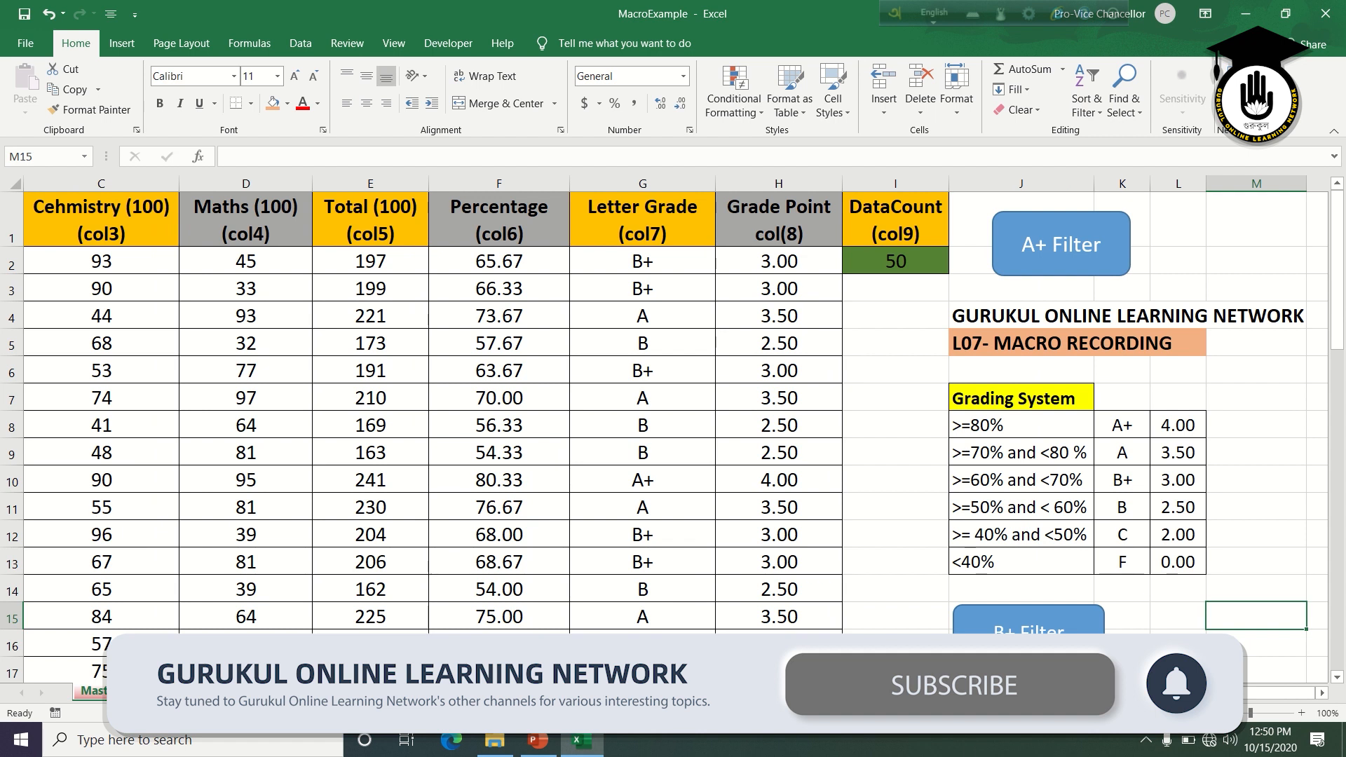
- Run the macro from the "B+ Filter" shape, check the copied students on the GradeB+ sheet and return to the MasterData buttons
left_click(1052, 630)
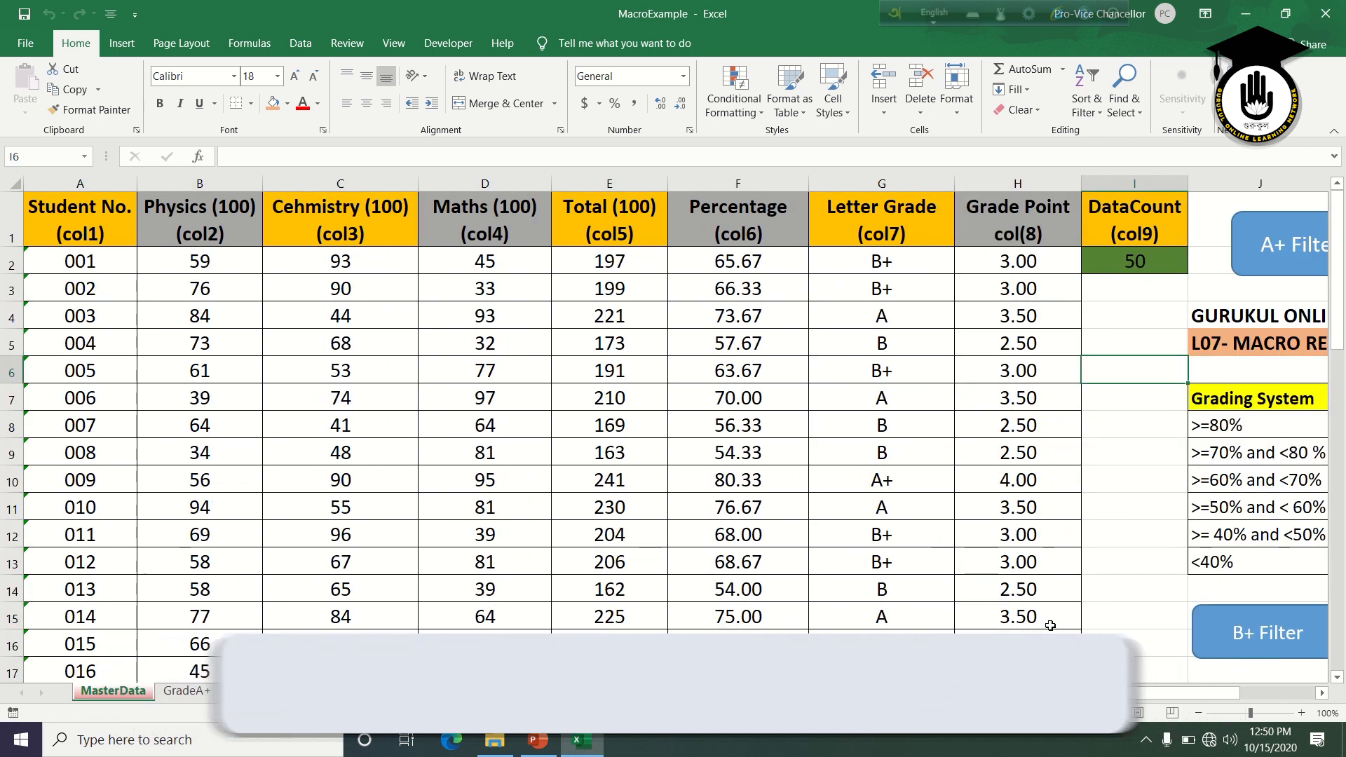
left_click(265, 693)
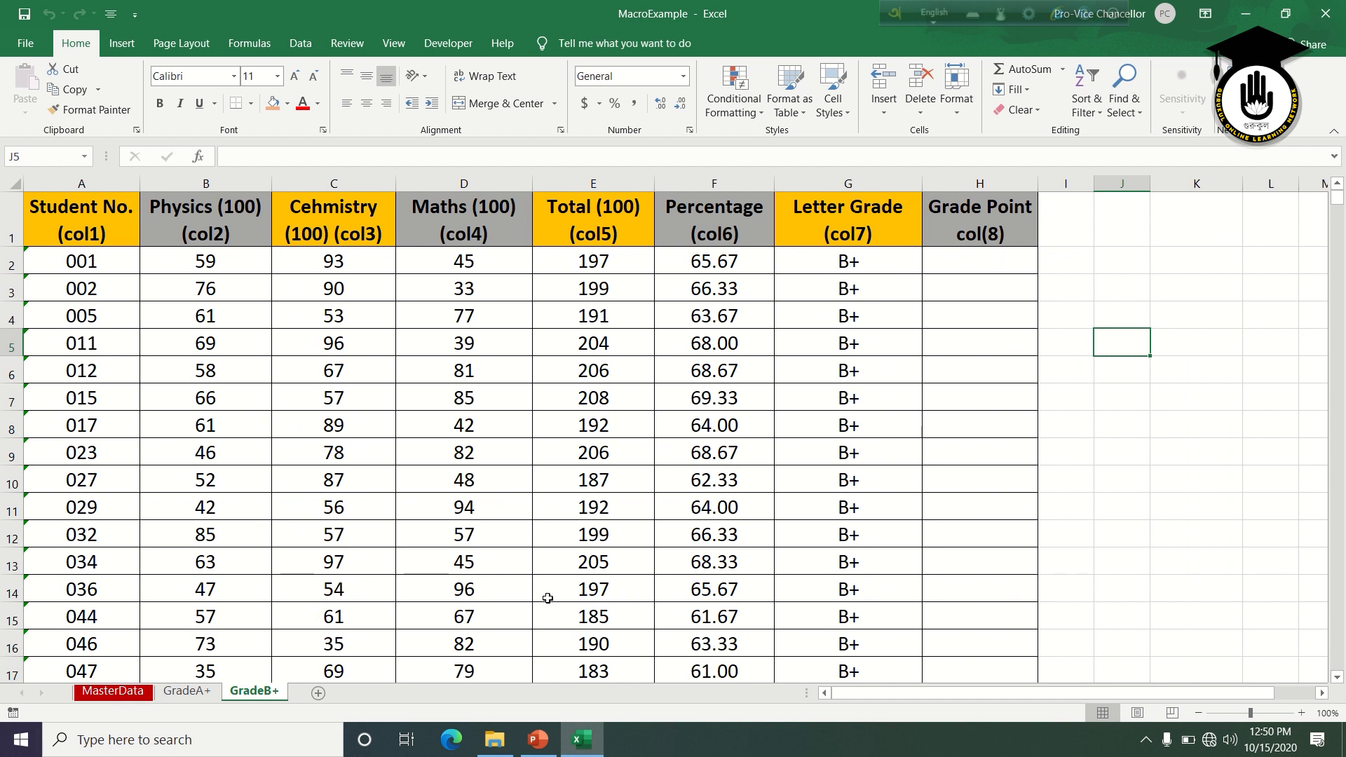
left_click(133, 695)
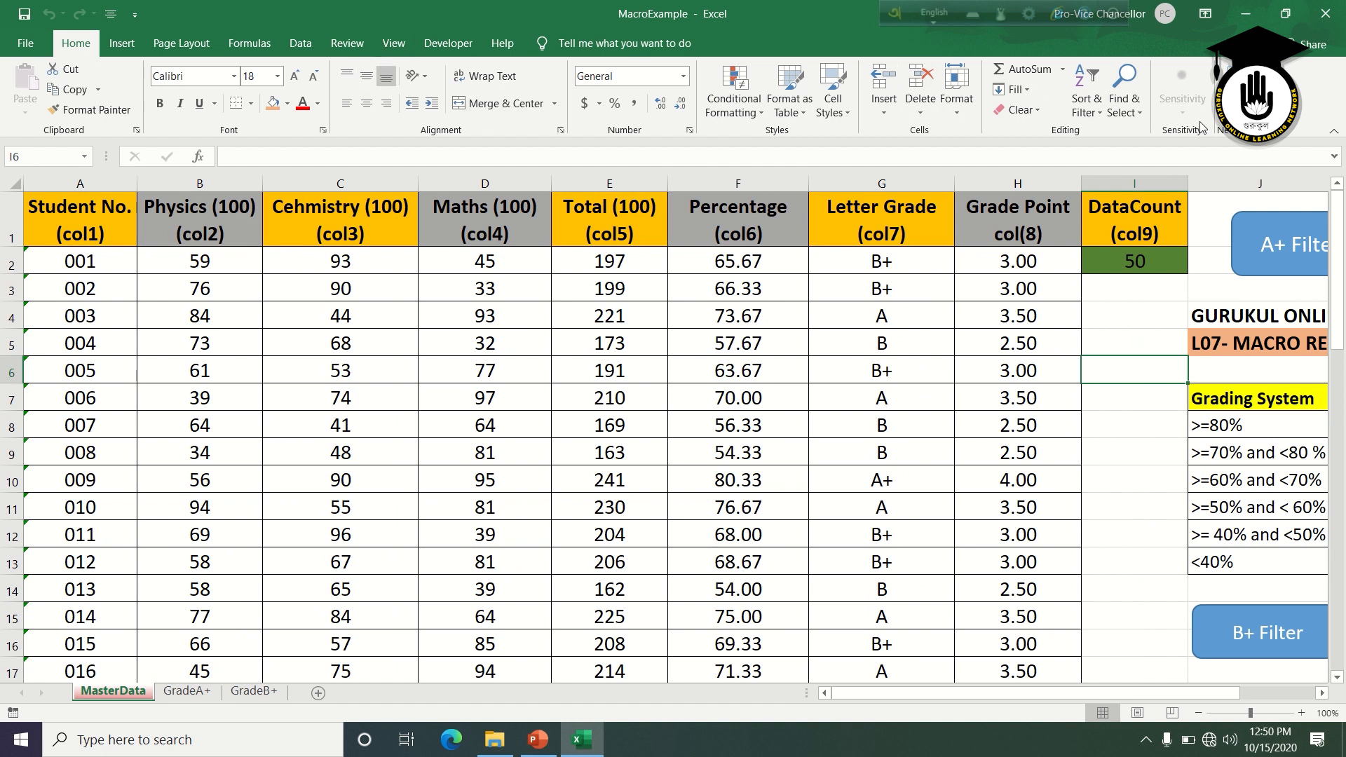
left_click(1324, 693)
left_click(1324, 692)
left_click(1324, 692)
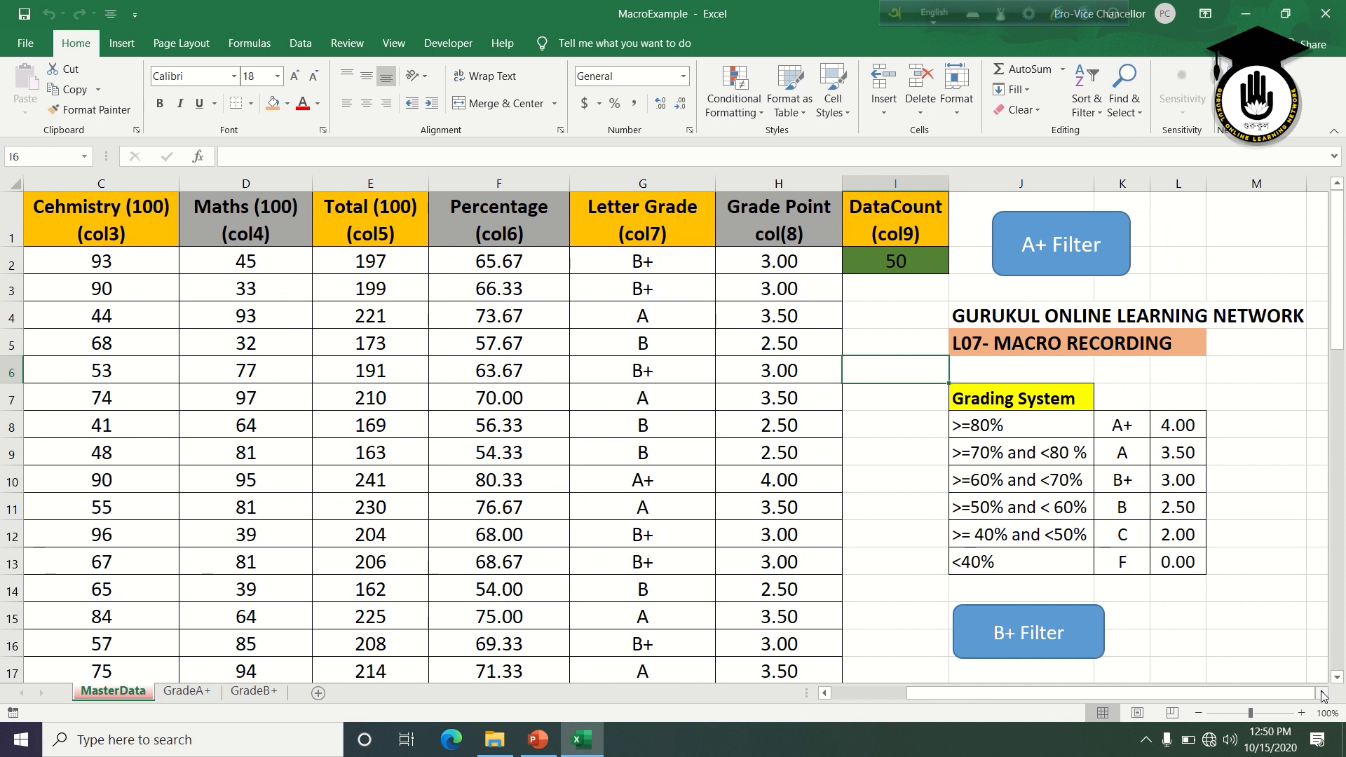